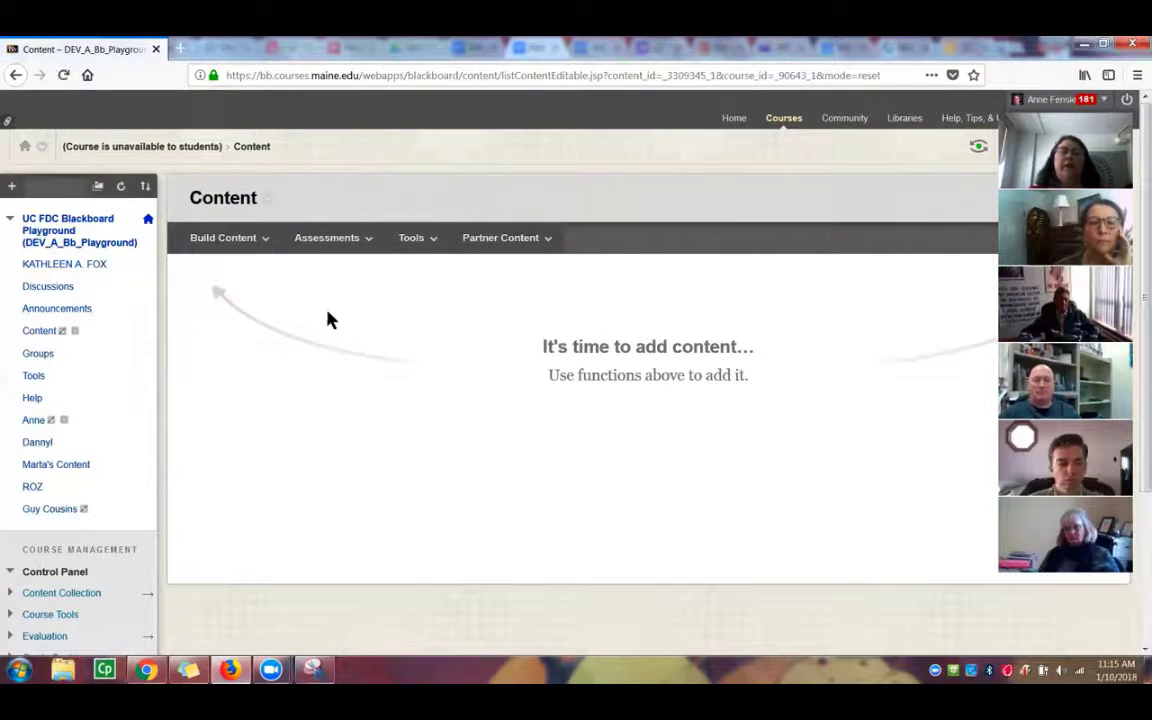
Step: Examine the naming, file, display and date options of the Create File form in the Content area, and cancel it
click(223, 238)
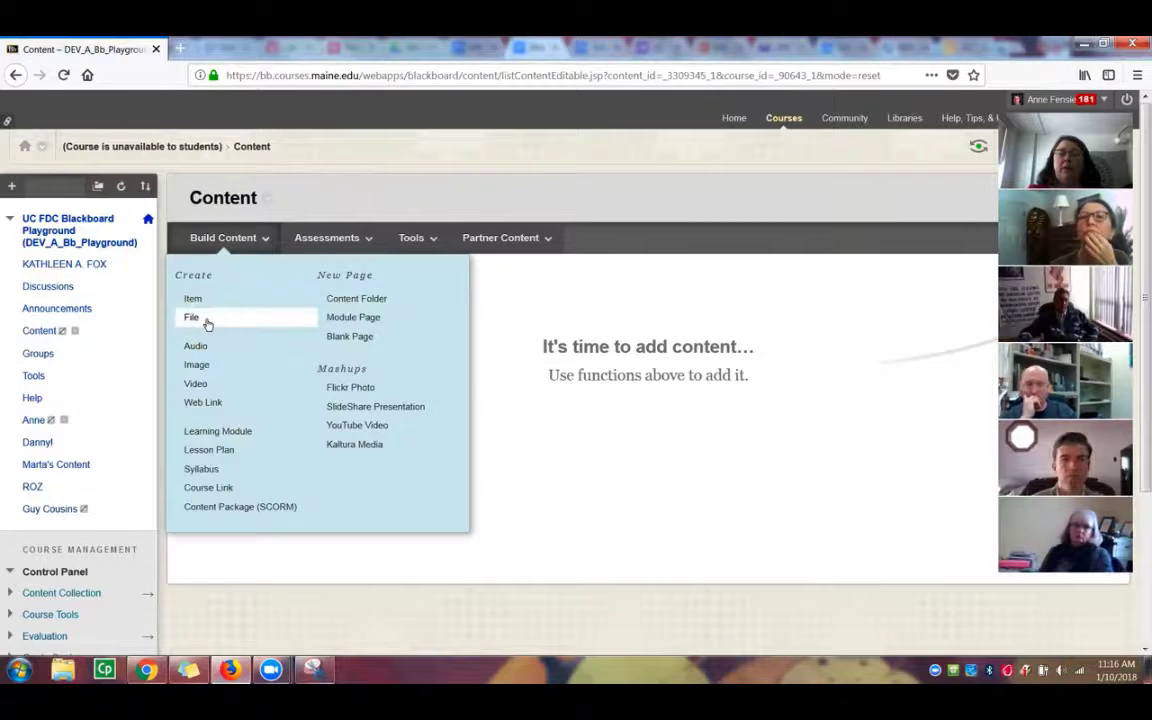
click(207, 320)
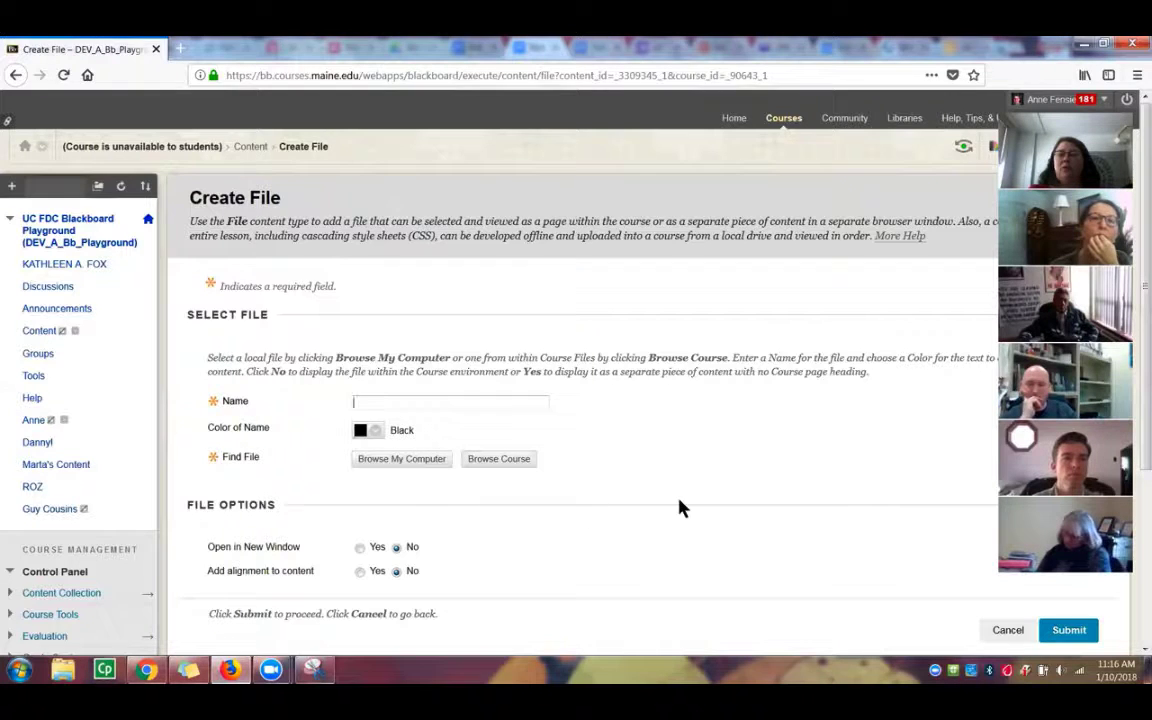
scroll(679, 509, down, 3)
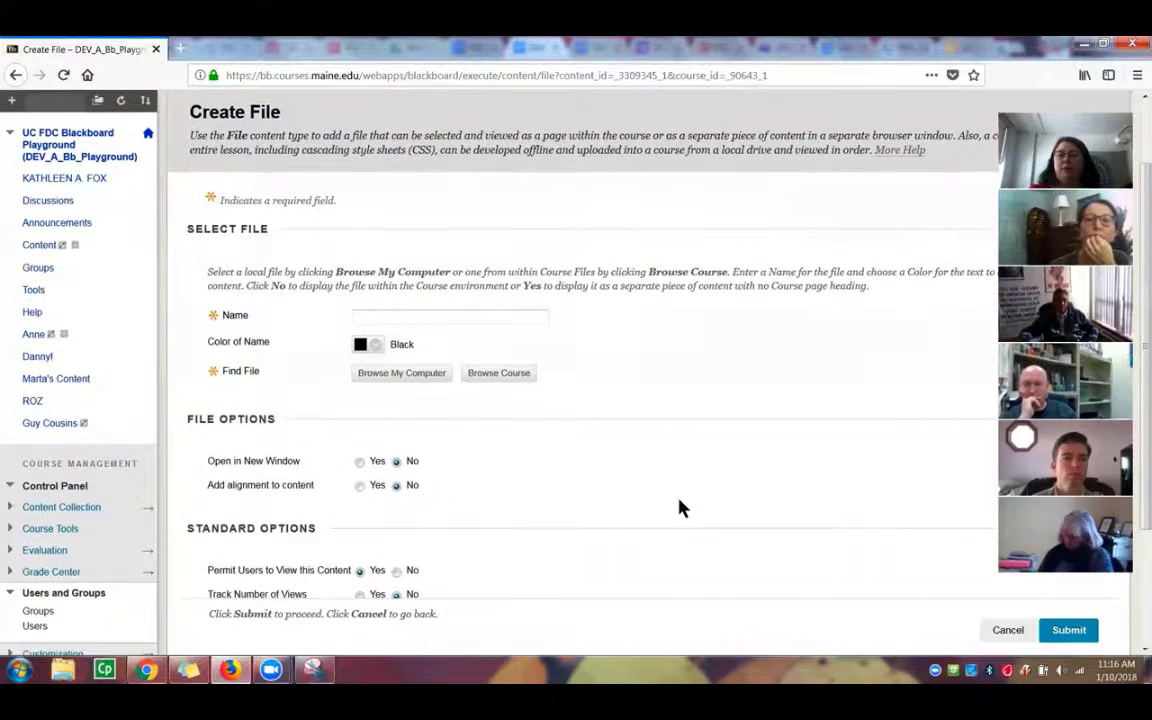
scroll(679, 509, down, 1)
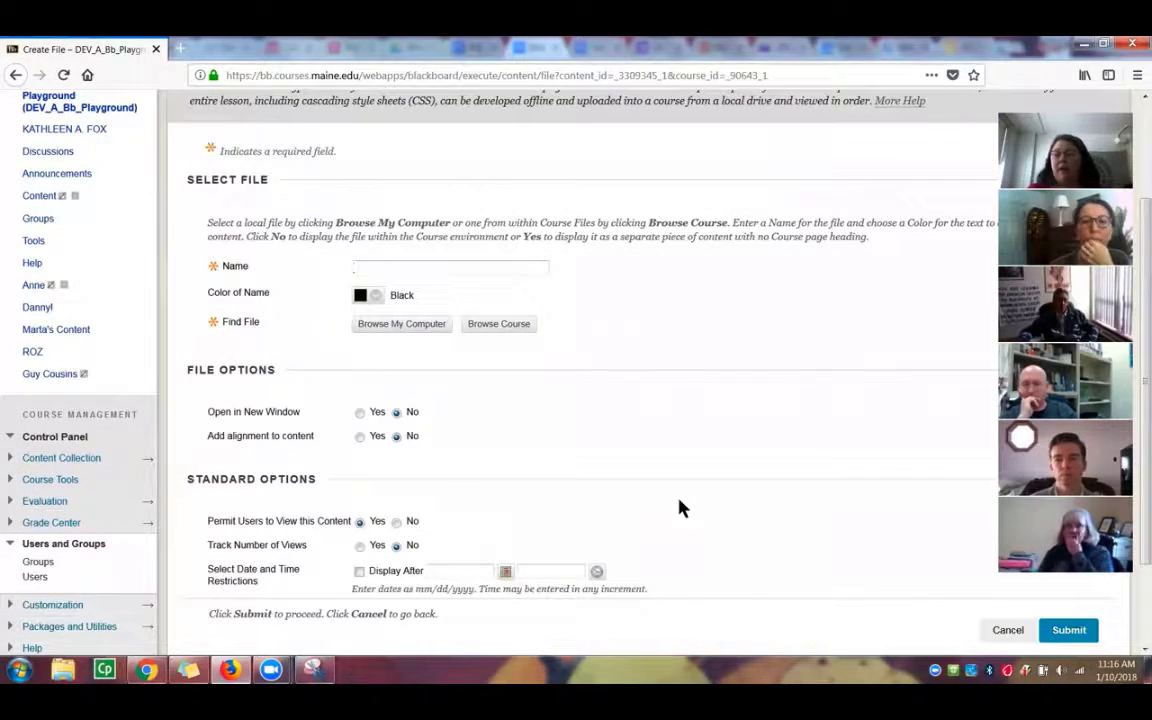
scroll(679, 509, down, 1)
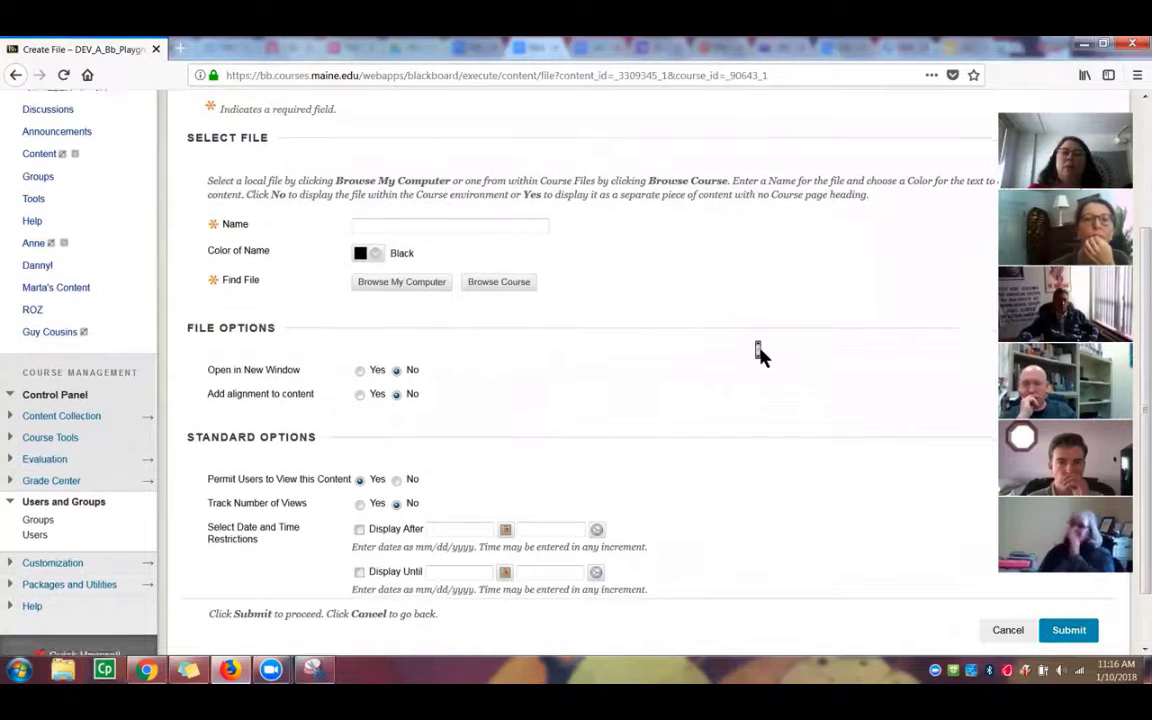
scroll(530, 220, down, 1)
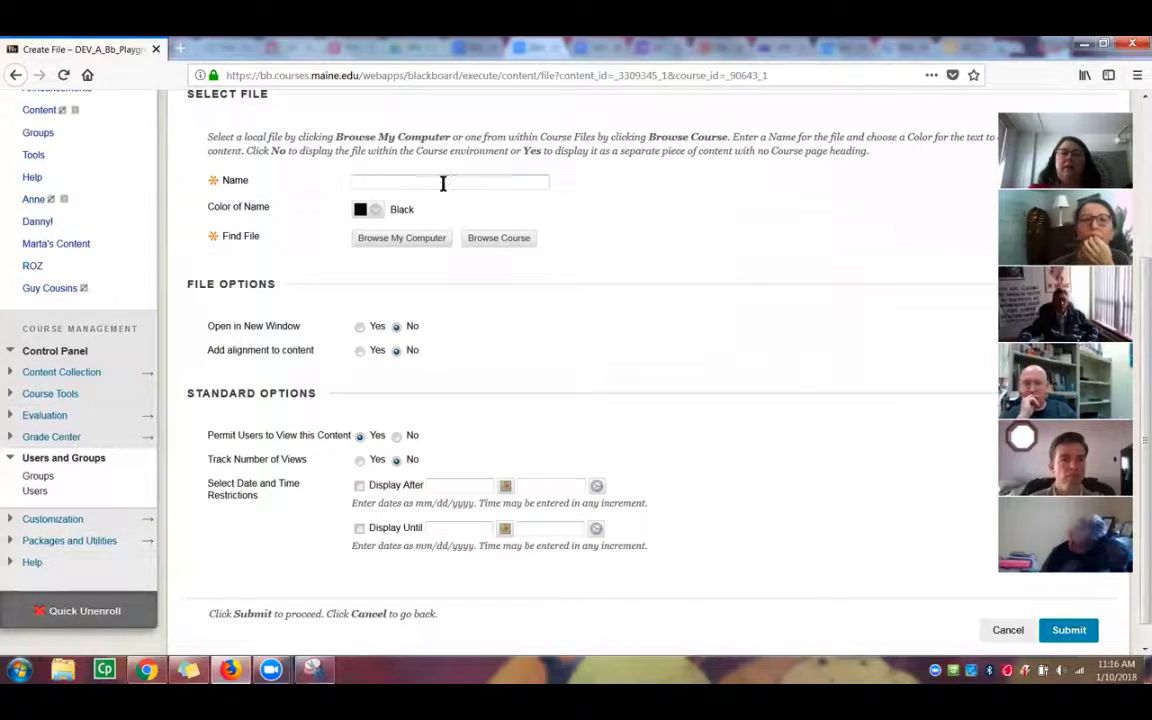
scroll(740, 295, down, 1)
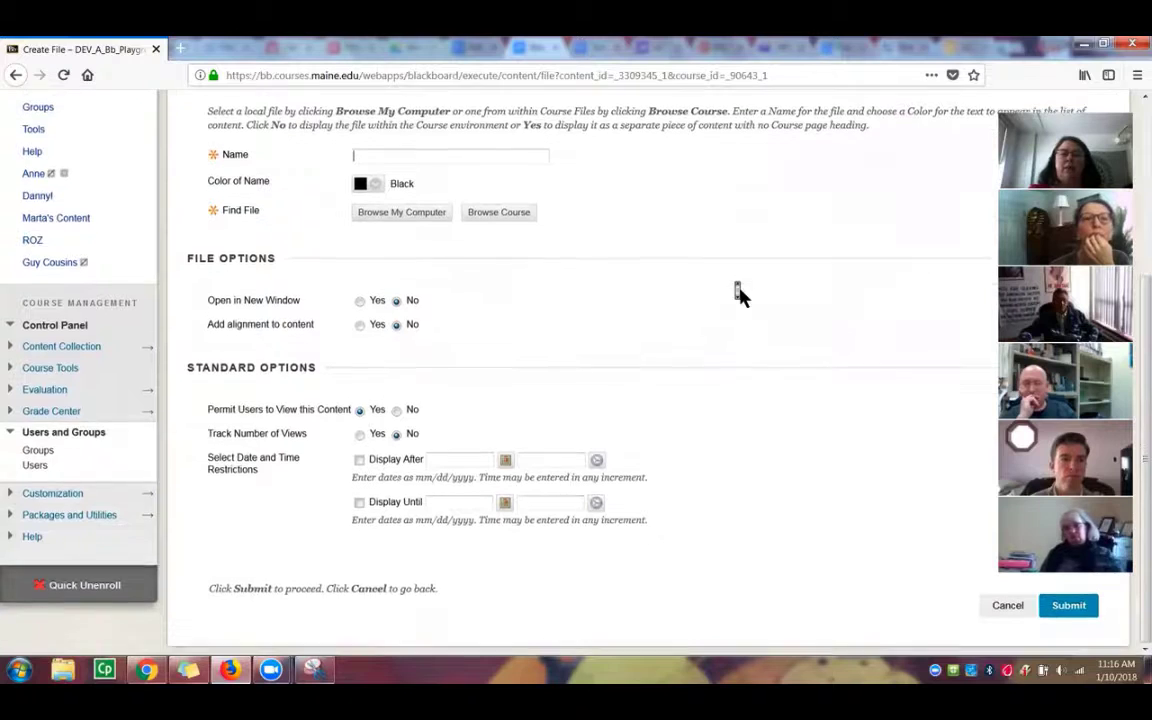
scroll(740, 295, up, 4)
scroll(740, 295, down, 4)
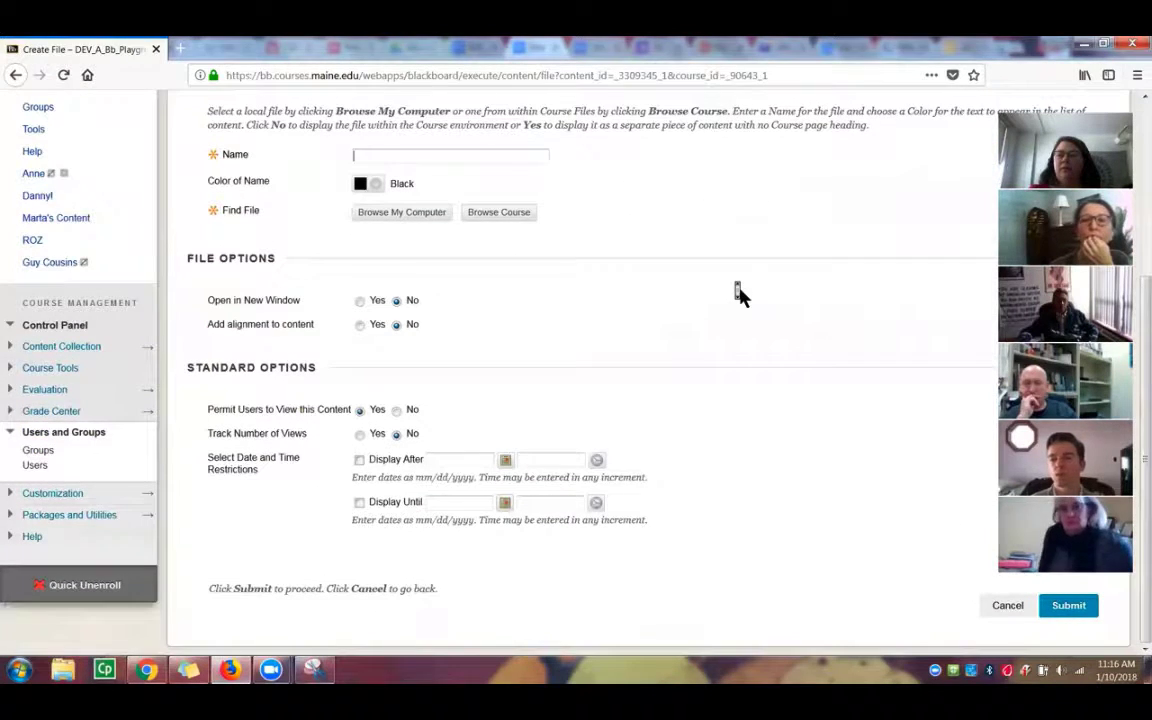
click(1005, 605)
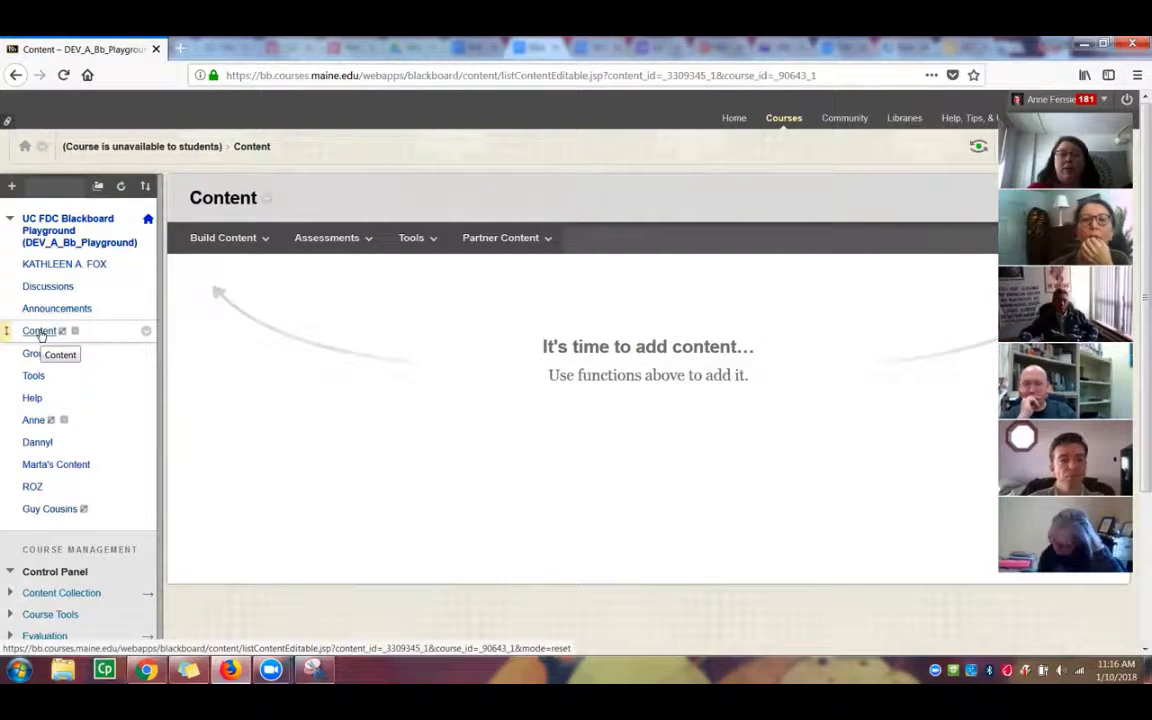
Step: Start a new content item in the Content area and name it Syllabus
click(223, 238)
click(199, 303)
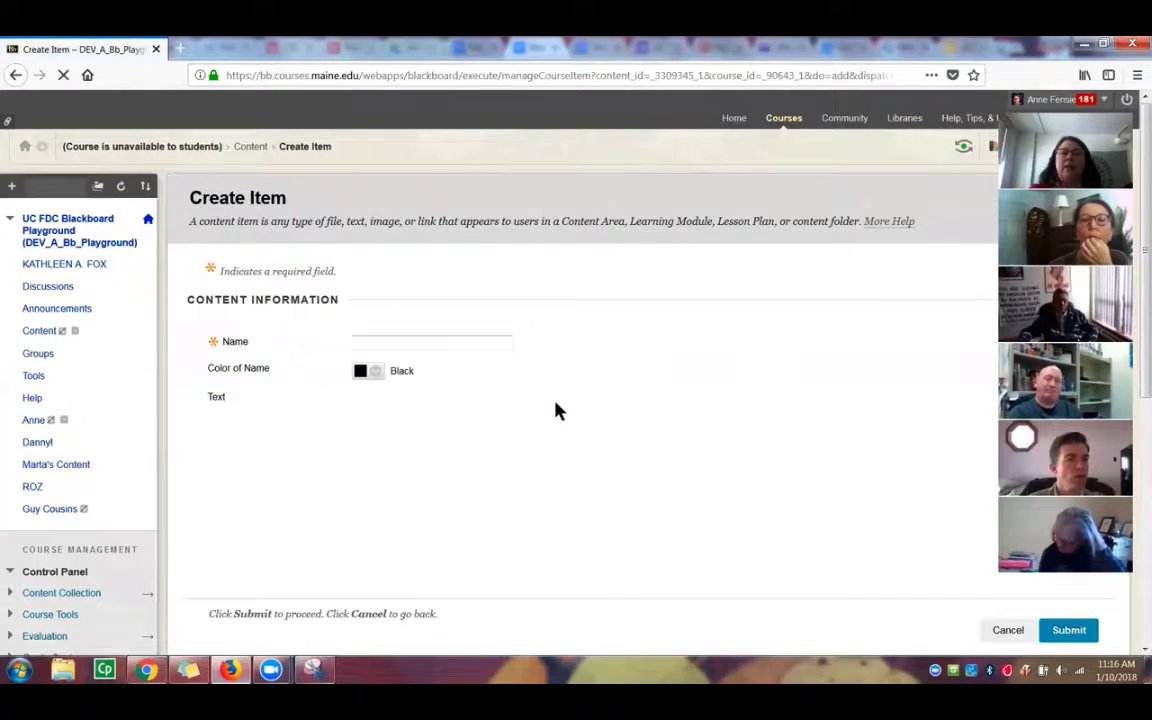
text(S)
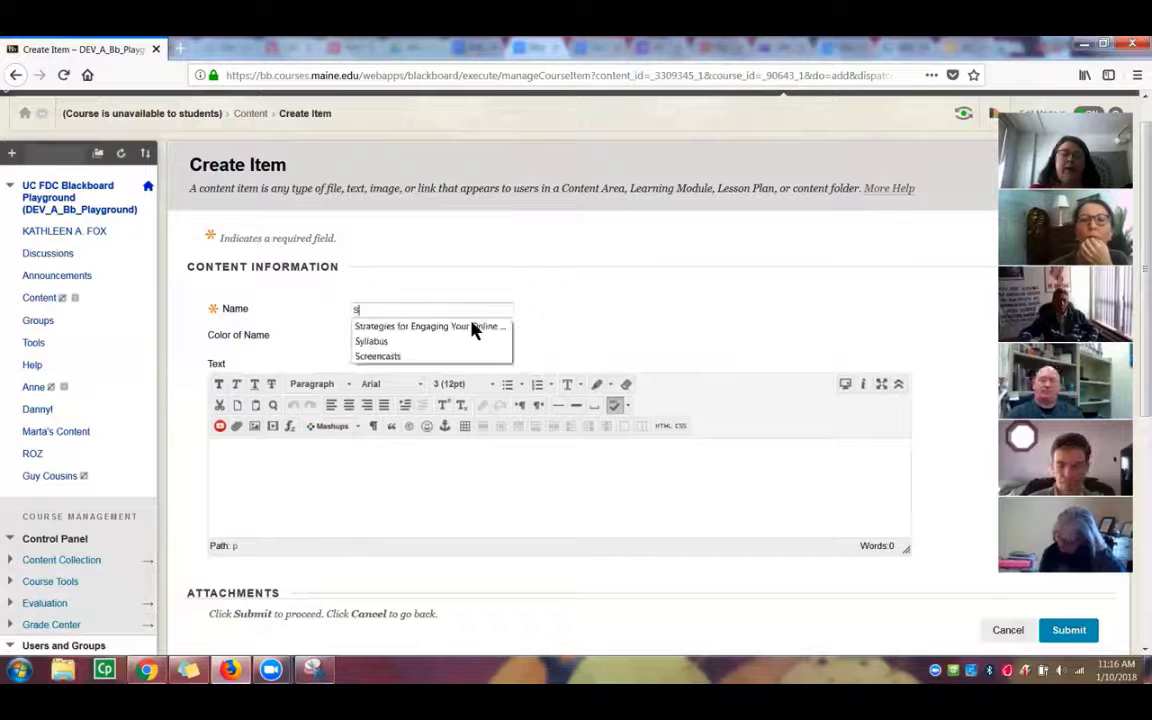
text(yl)
click(473, 329)
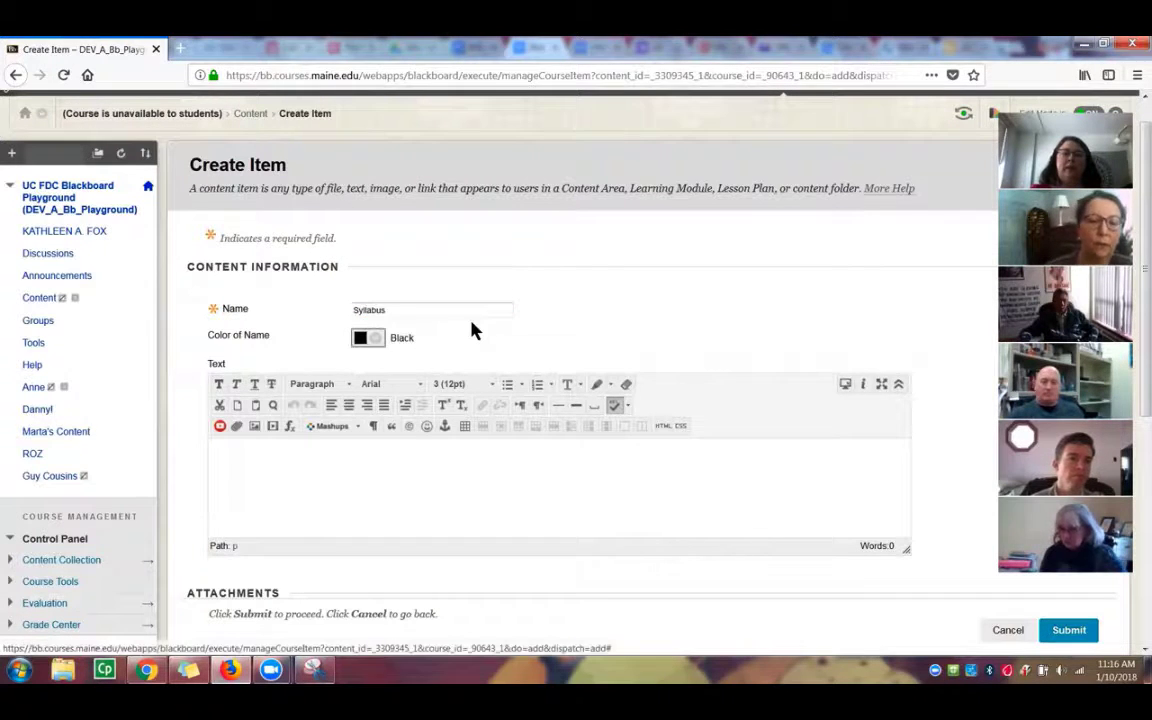
Step: Enter the item text "Download the syllabus and read it carefully. There will be a quiz!" and submit the item
click(373, 508)
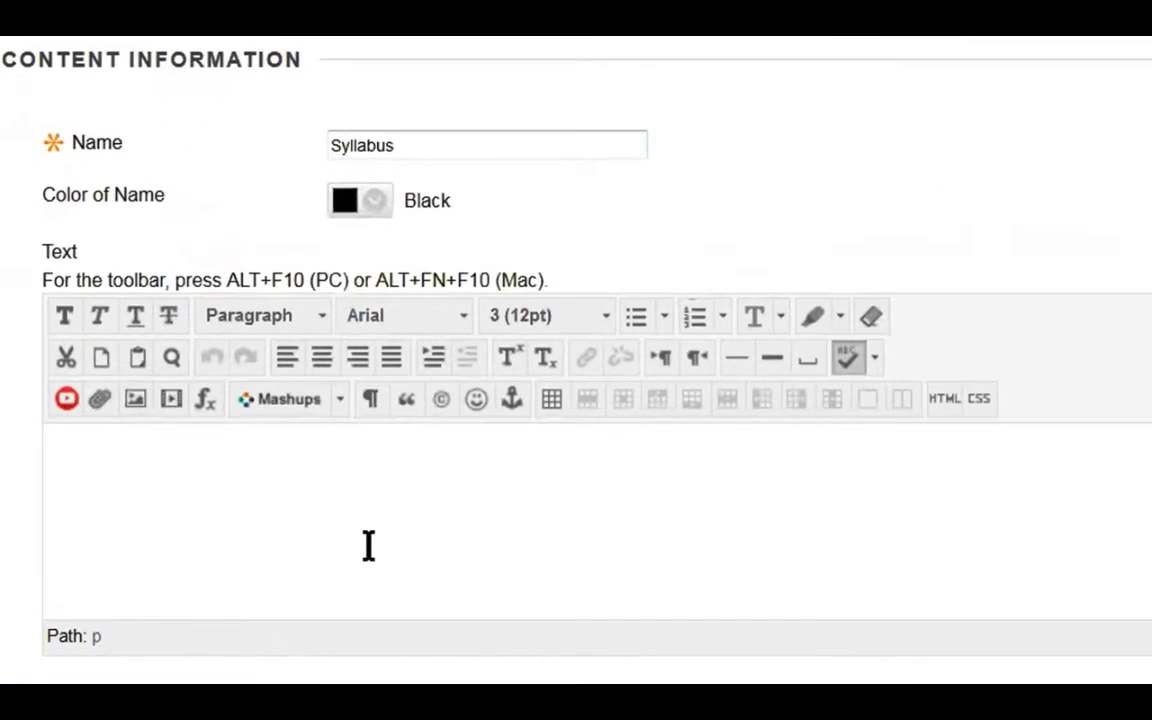
text(Downl)
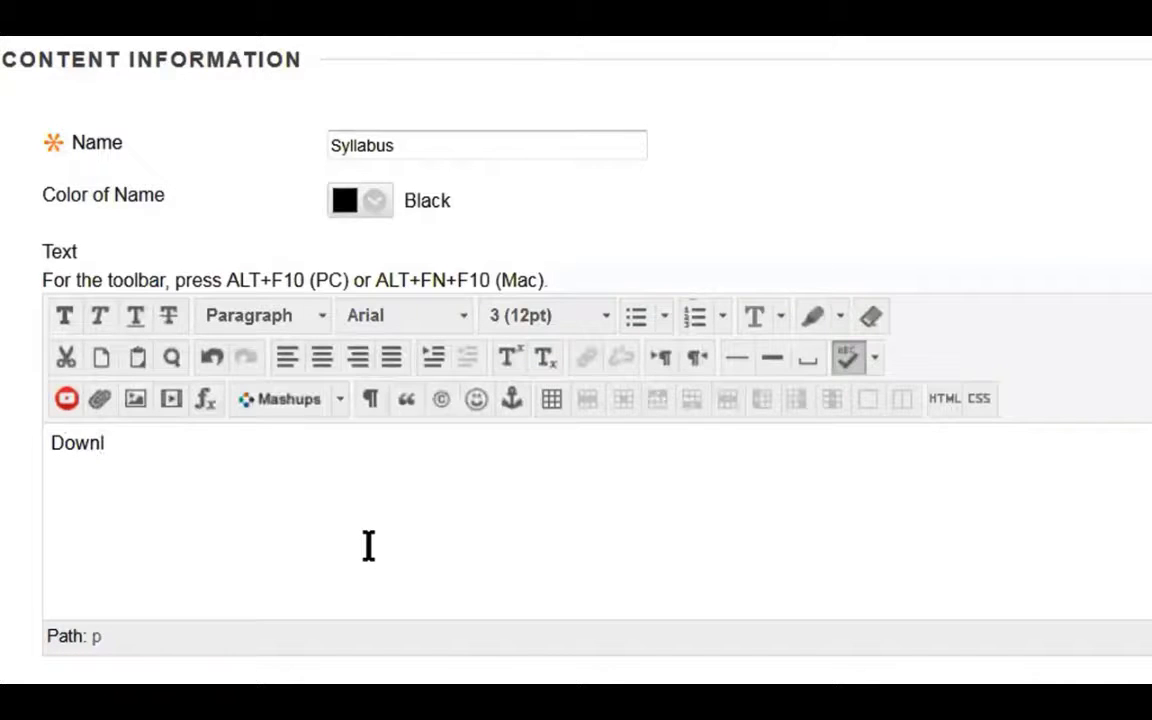
text(oad the syllabu)
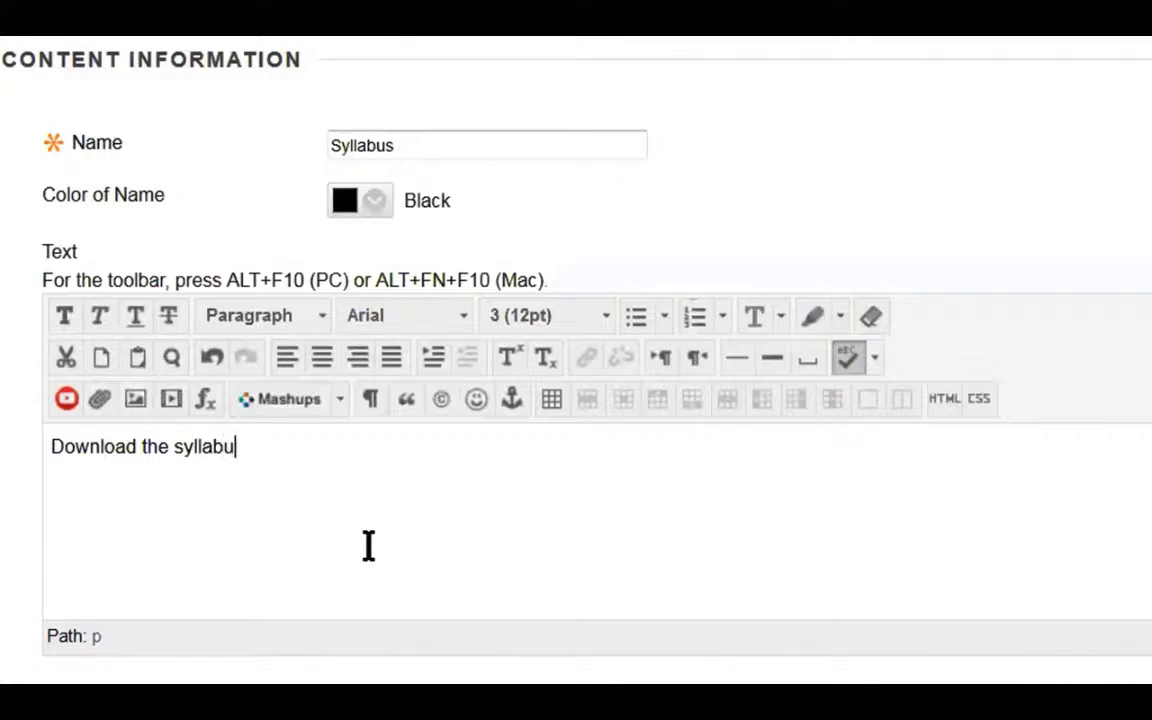
text(s and read it care)
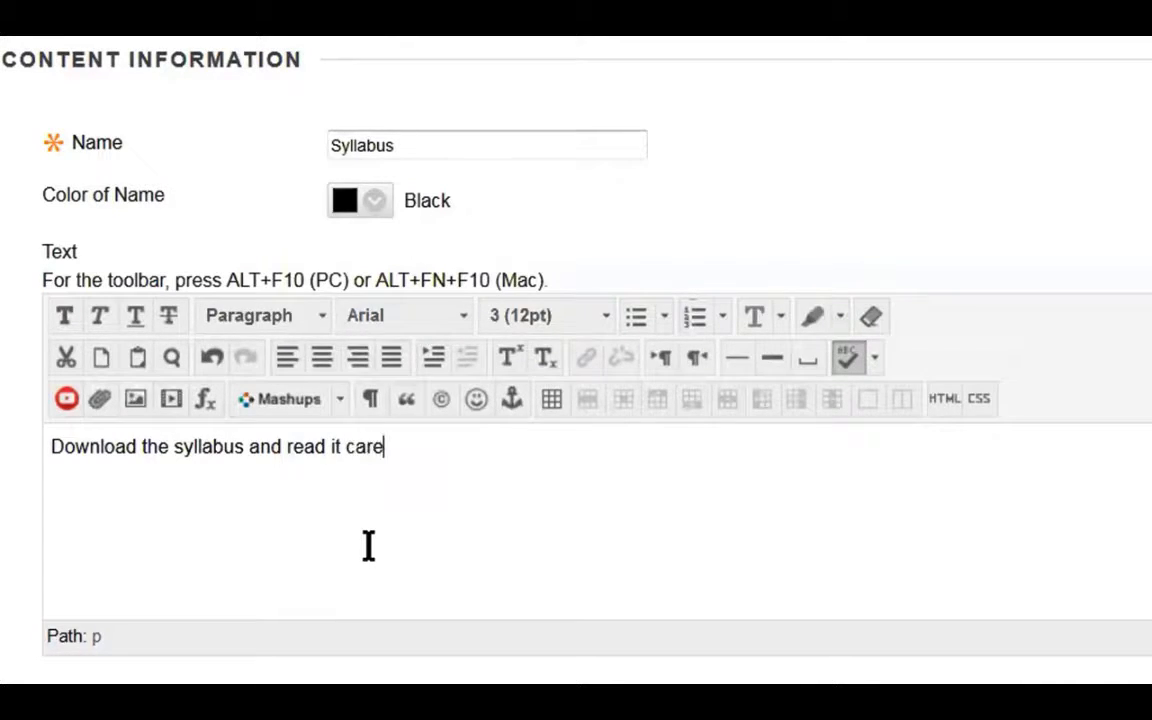
text(fully. There )
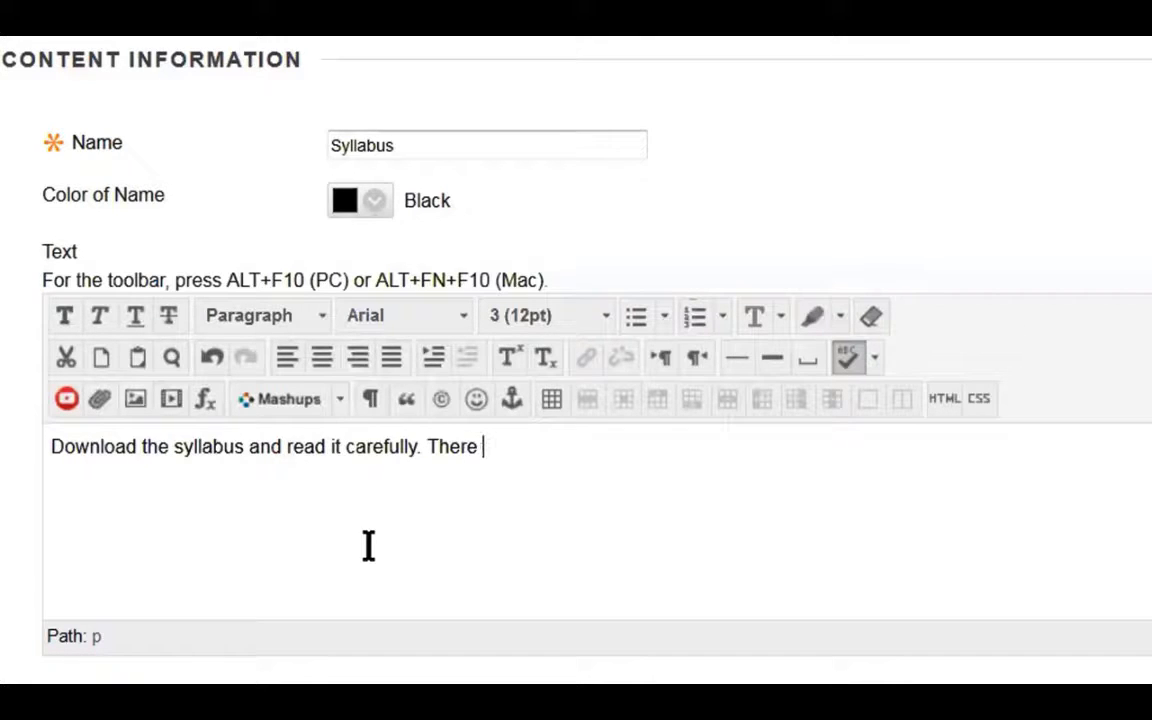
text(will be a quiz!)
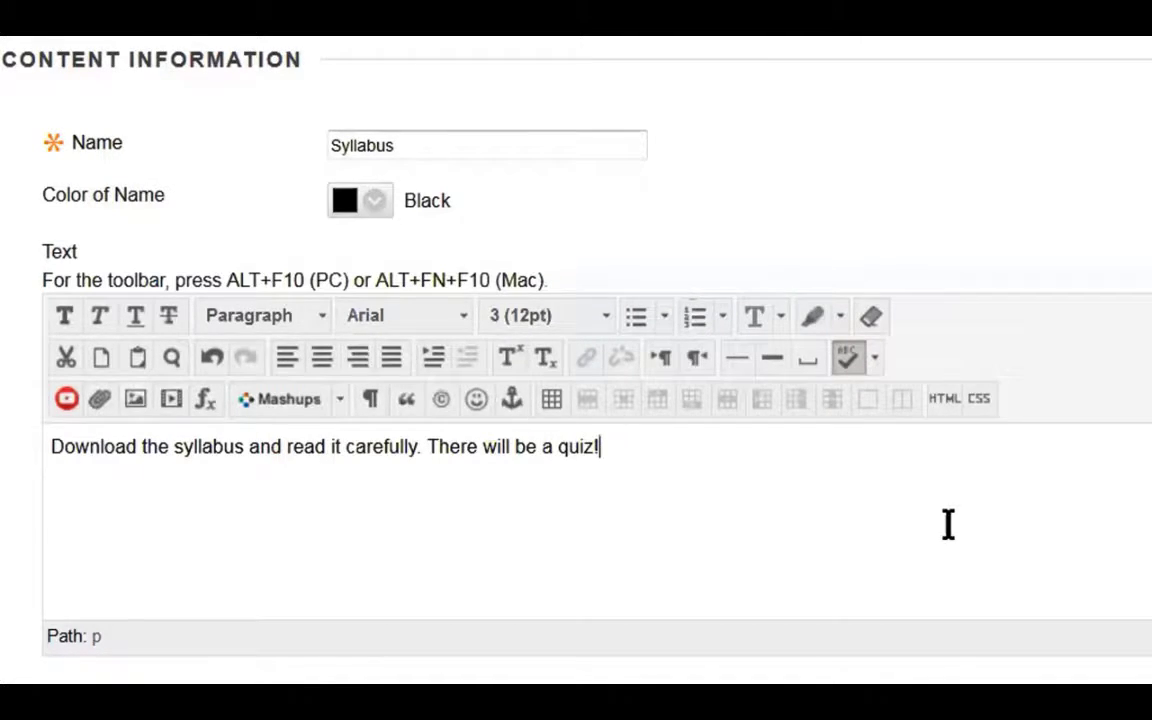
scroll(946, 530, down, 3)
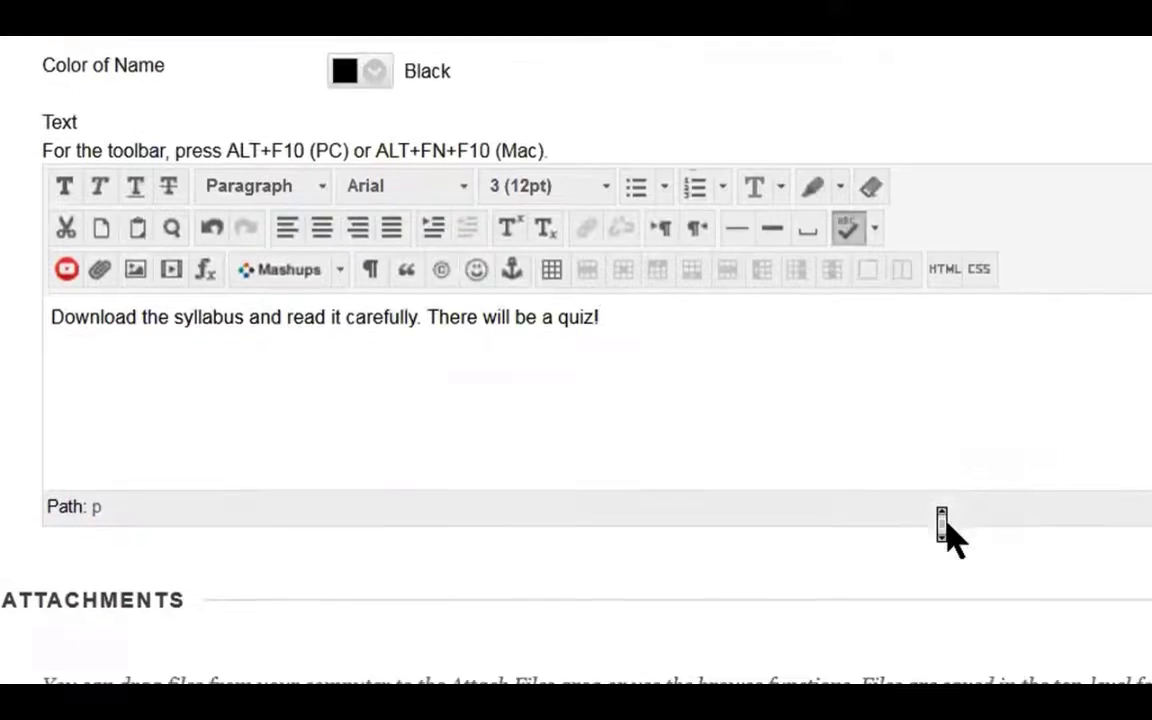
scroll(946, 530, down, 1)
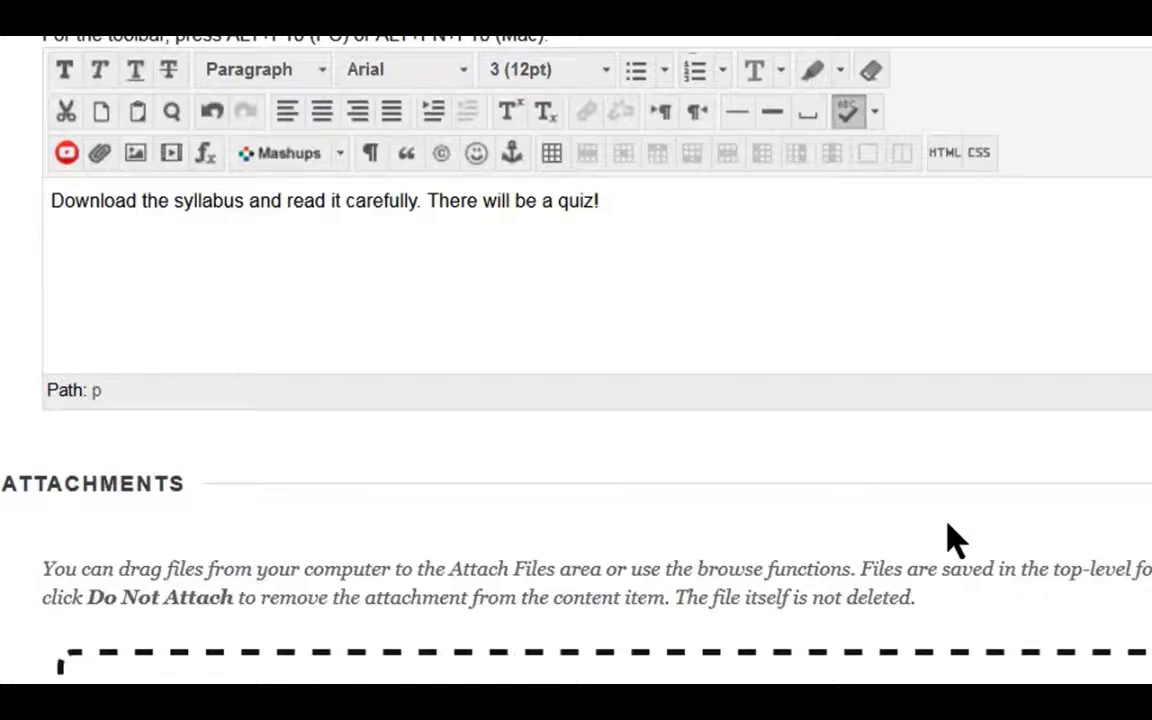
scroll(758, 442, down, 1)
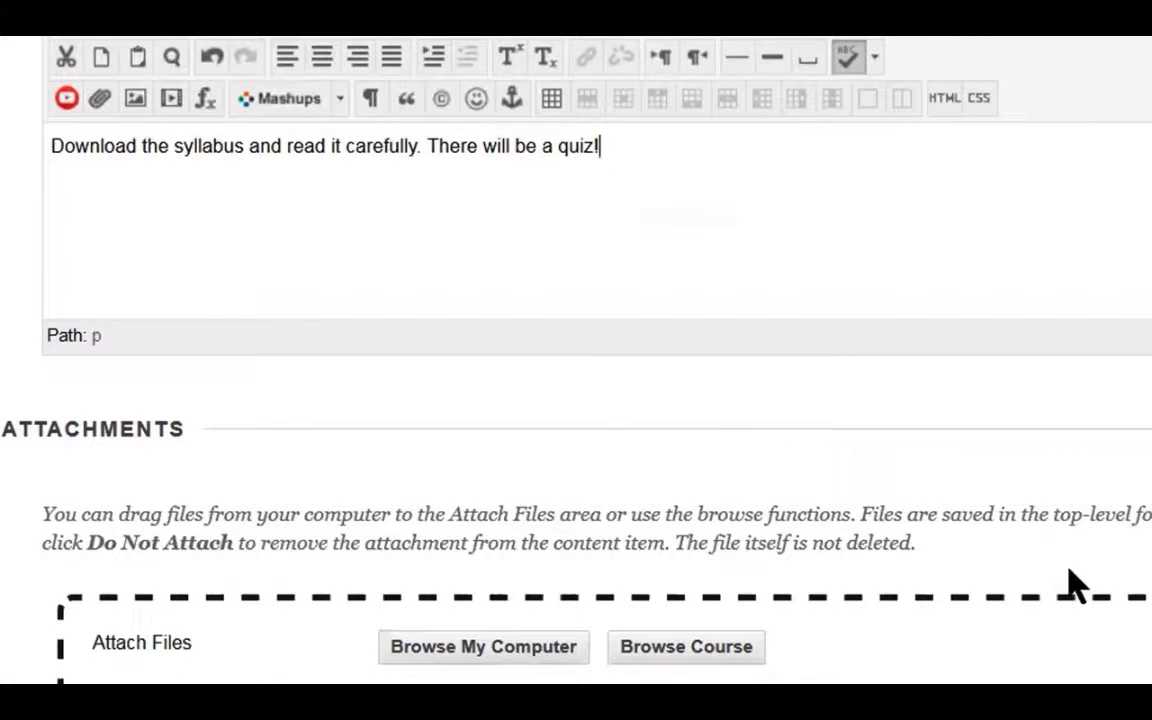
scroll(1075, 586, down, 1)
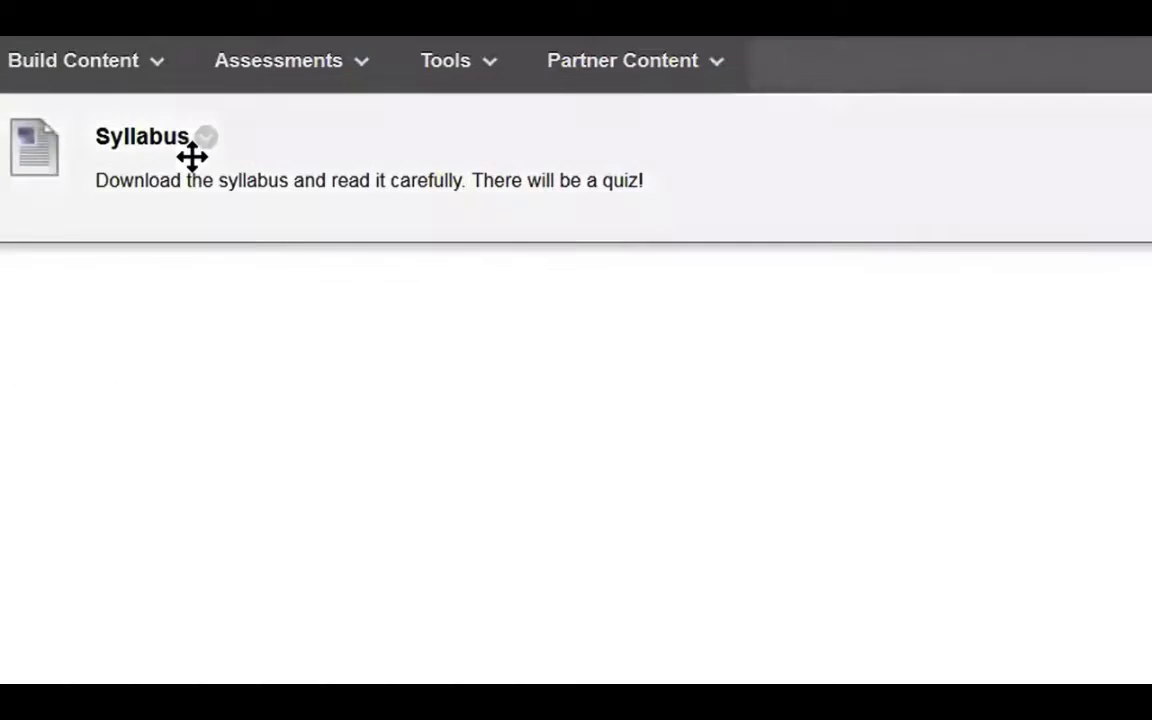
Step: Open the Seth Meyers 2018 Golden Globes monologue on YouTube in a new browser tab, decline notifications, and copy the video's address
click(133, 62)
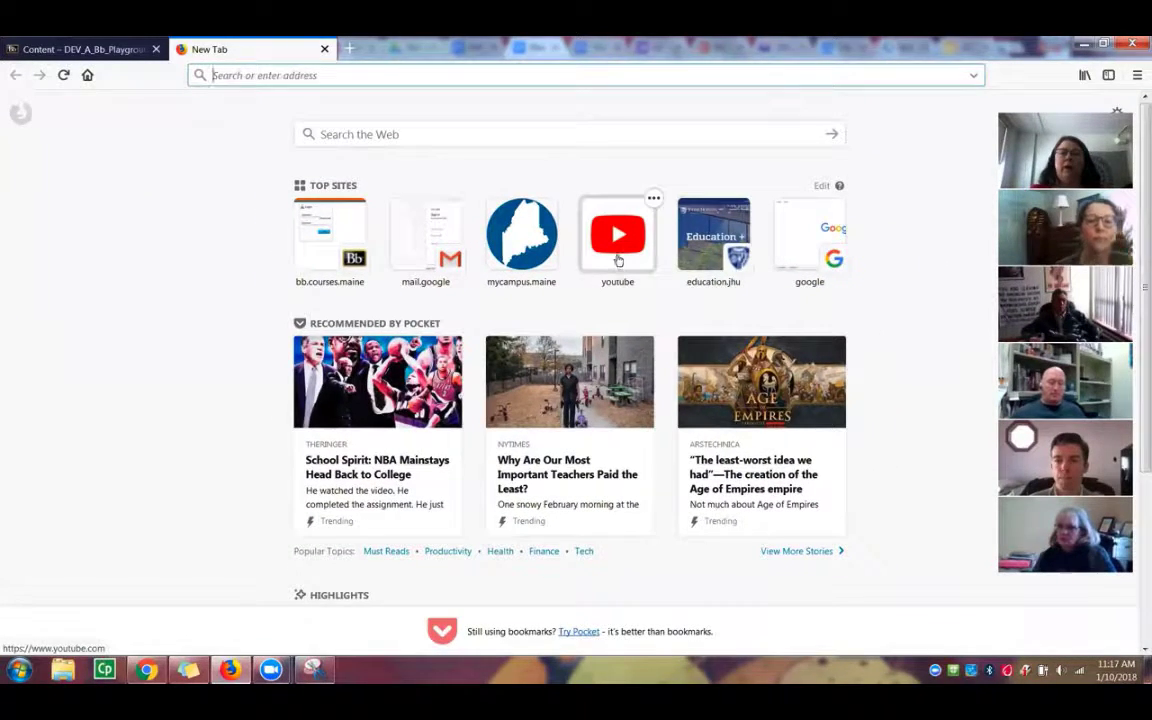
click(617, 260)
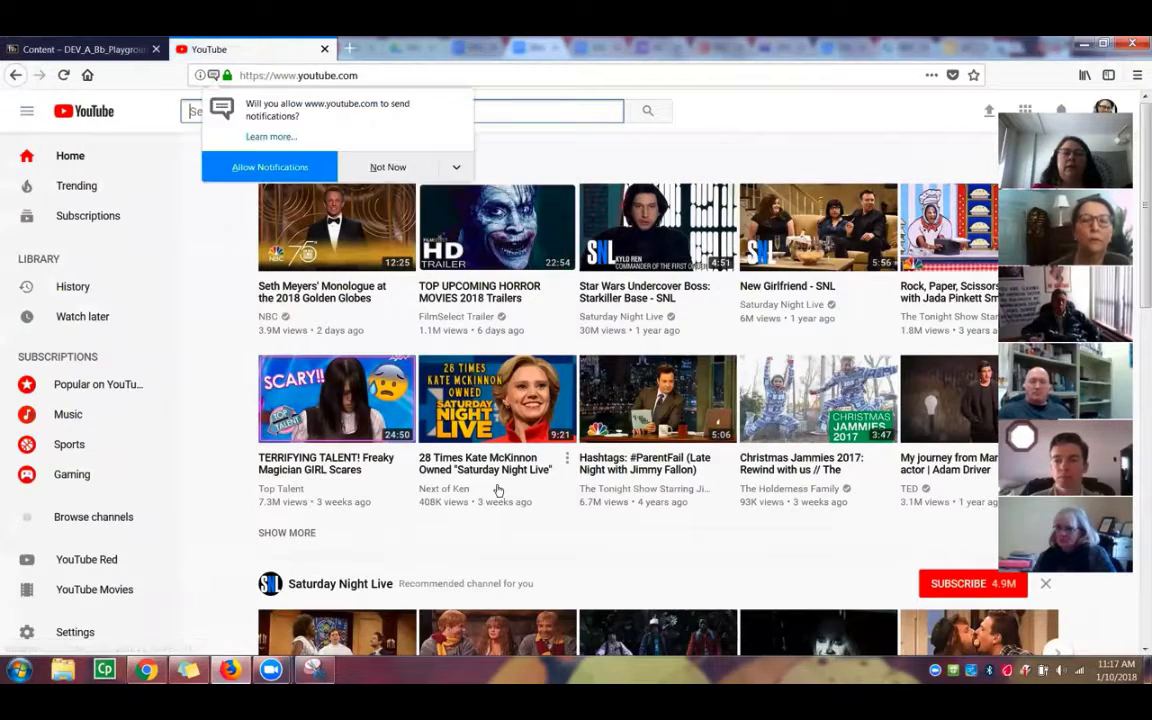
click(342, 297)
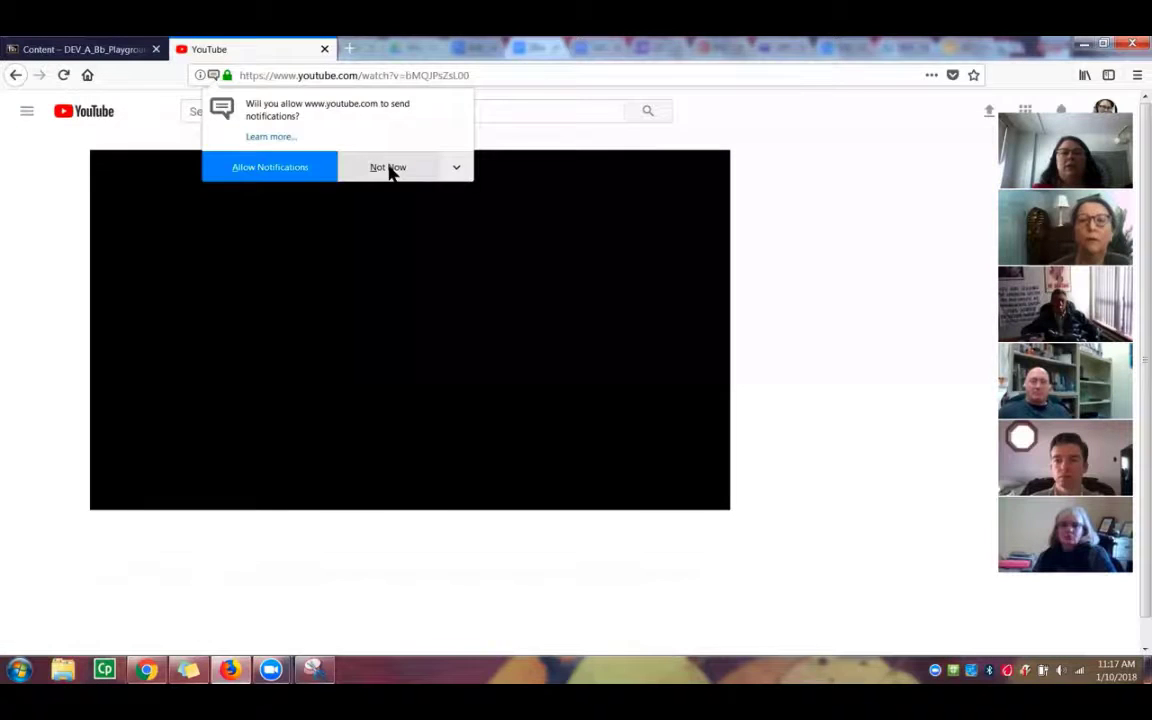
click(388, 168)
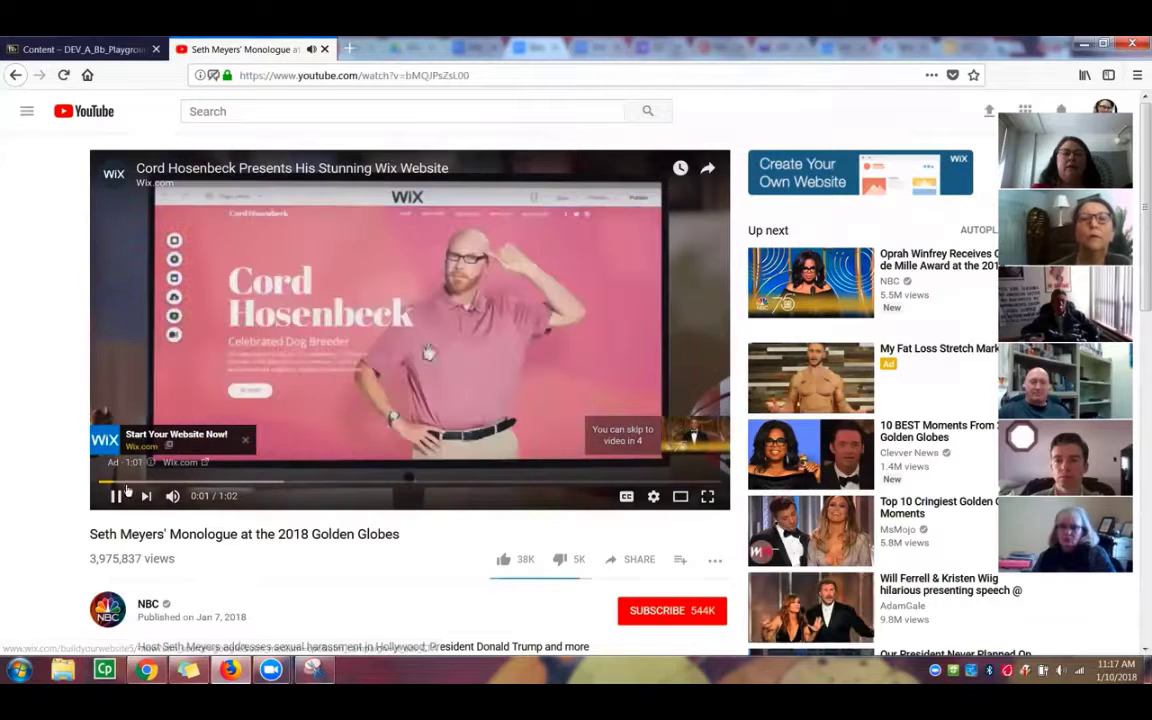
click(396, 76)
key(ctrl+c)
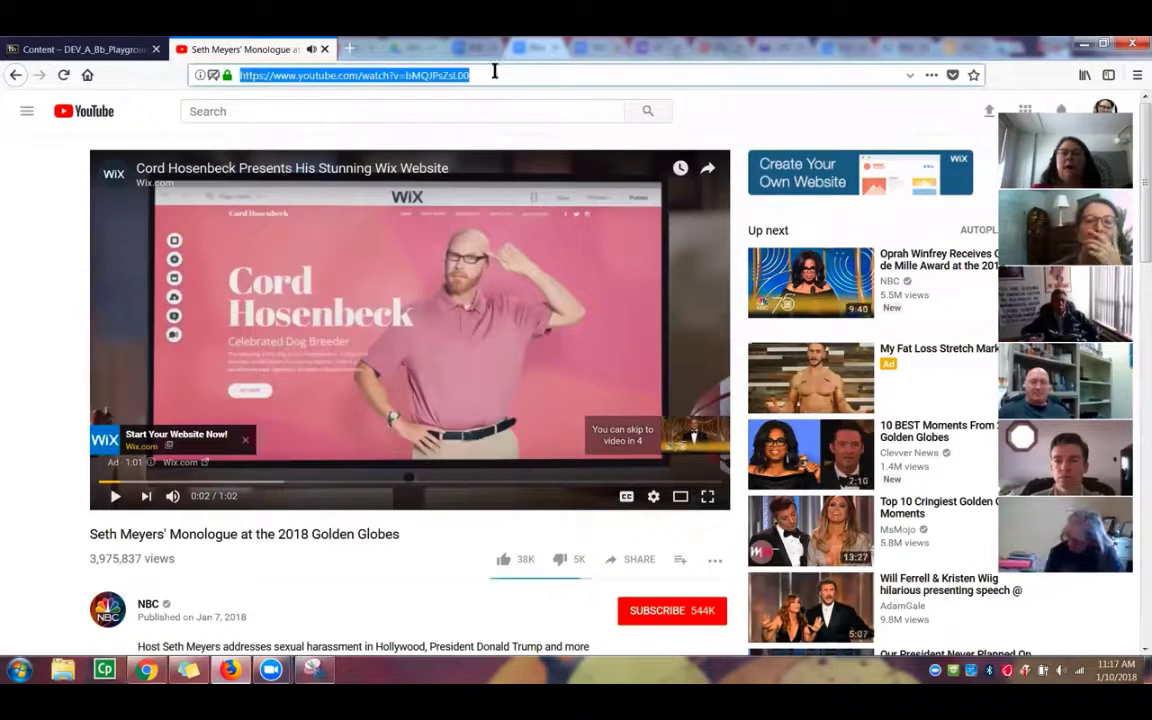
Step: Back in the Blackboard Content area, start a web link named "Monologue at Golden Globes" with the copied YouTube address as its URL
click(75, 49)
click(245, 262)
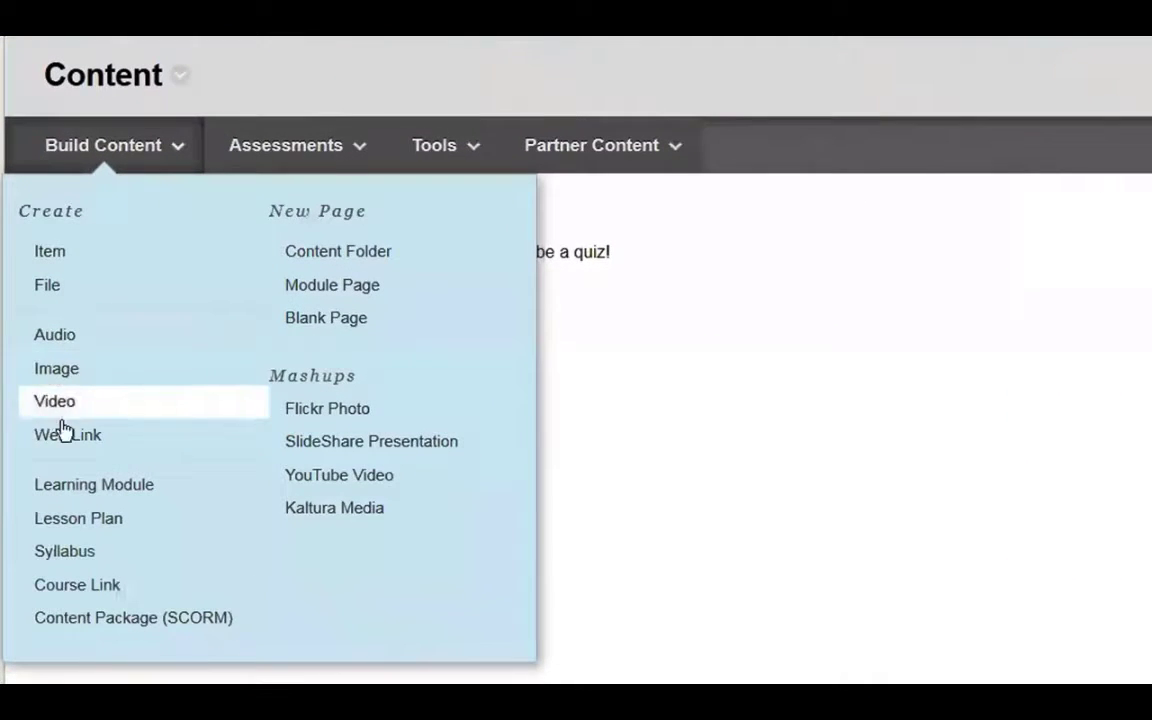
click(183, 434)
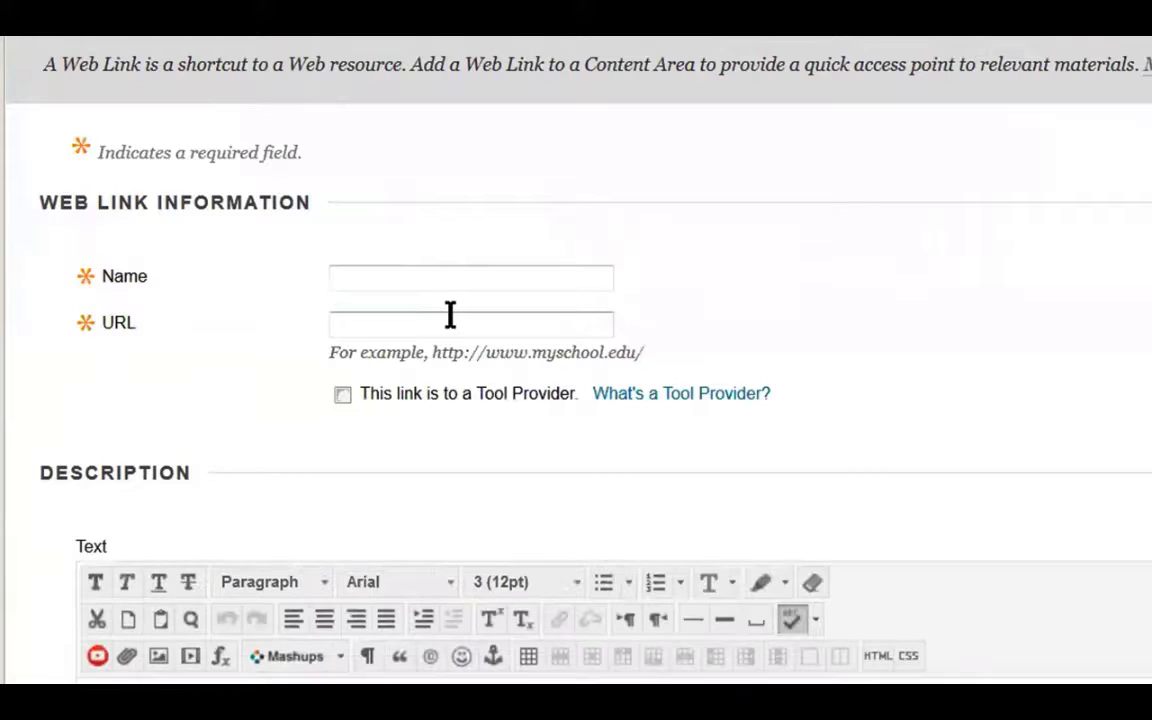
text(Mono)
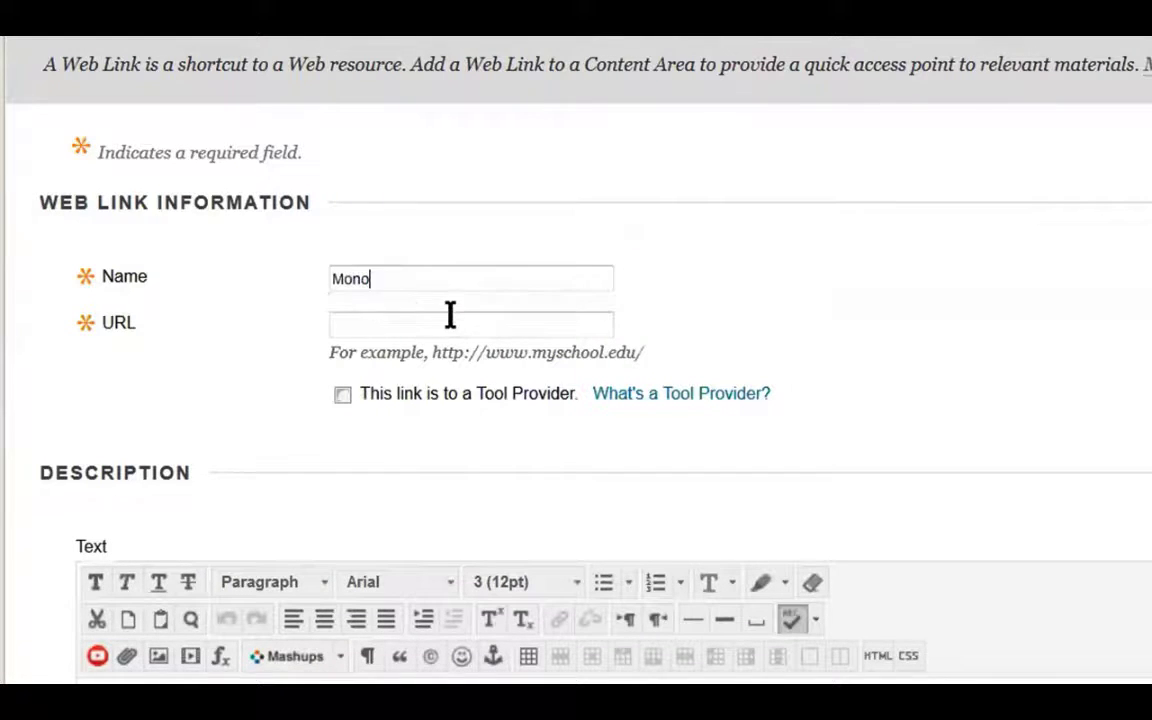
text(l)
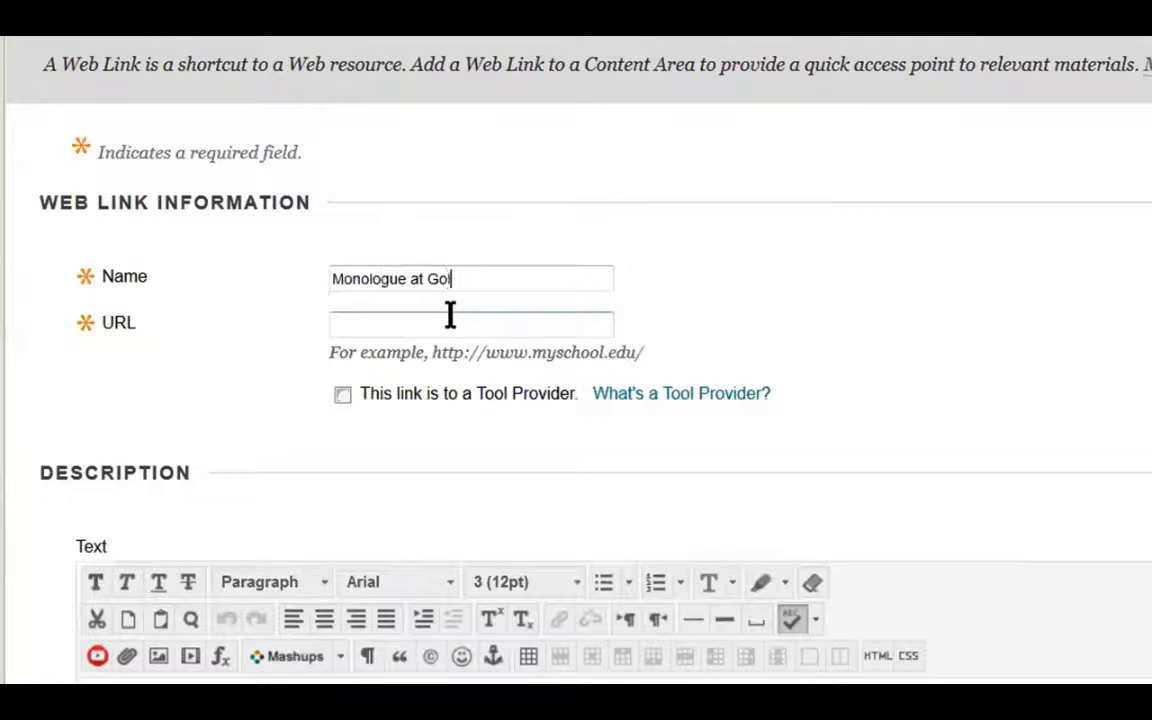
text(ogye at Golden Globes)
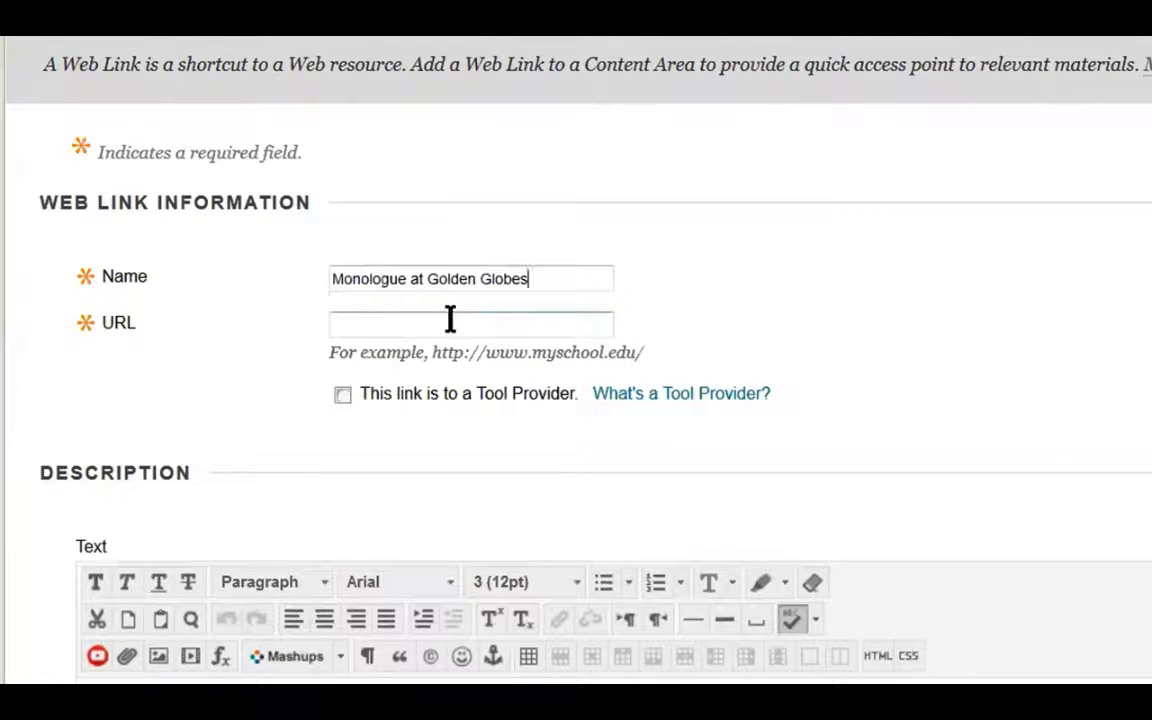
click(450, 320)
click(463, 323)
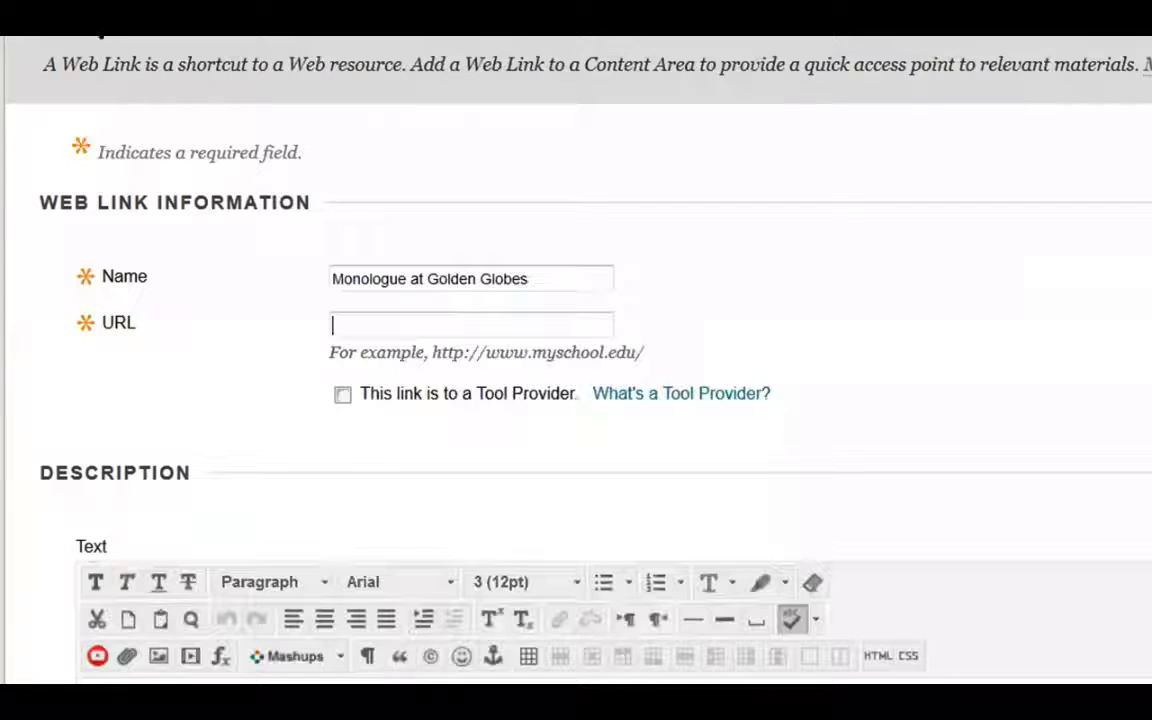
key(ctrl+v)
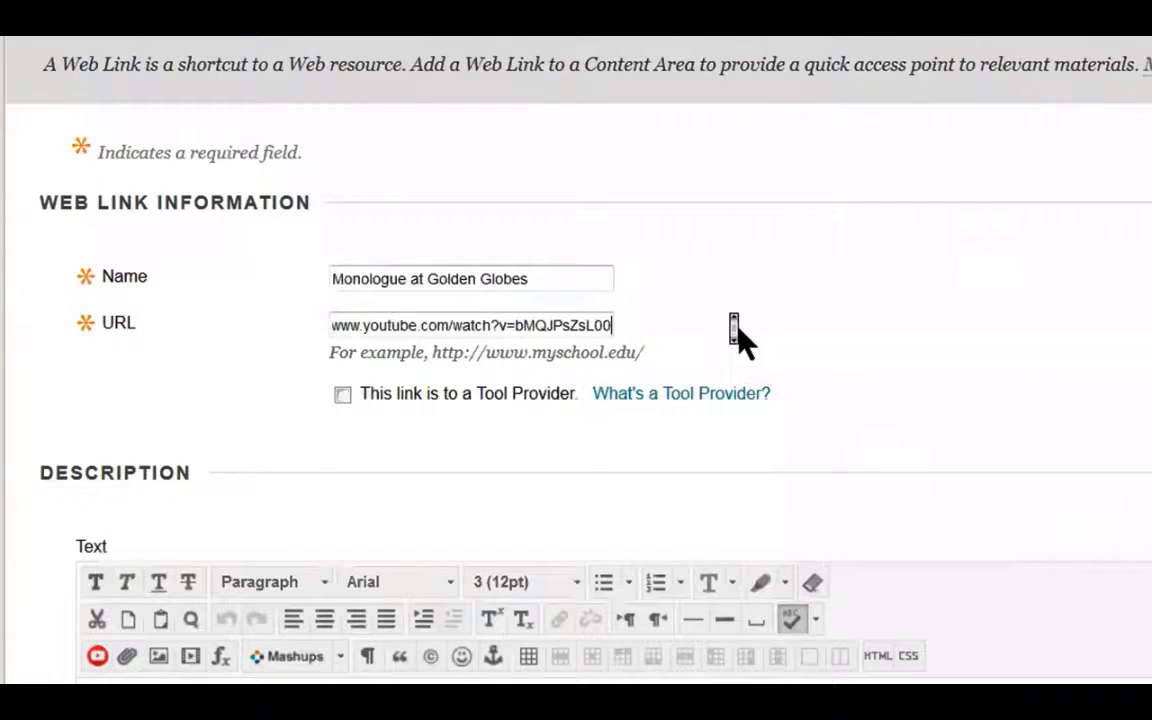
Step: Enter the web link description "Watch this video and write down three funny jokes." and submit the link
scroll(740, 334, down, 3)
click(517, 571)
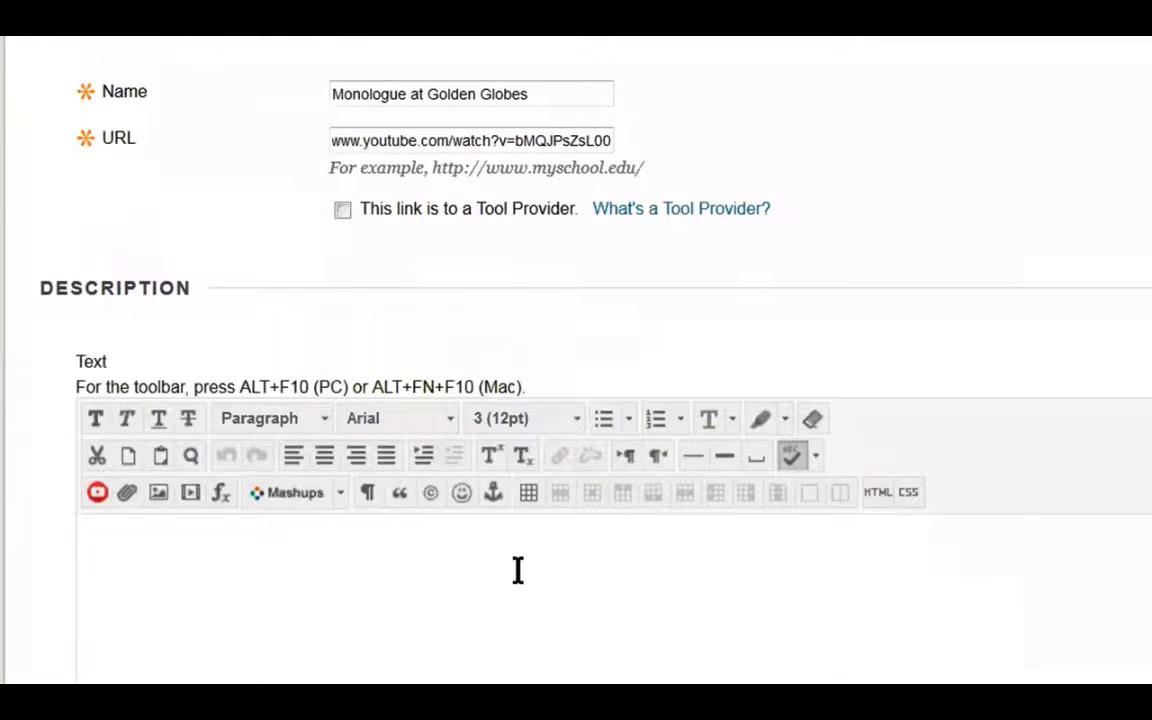
text(Watch)
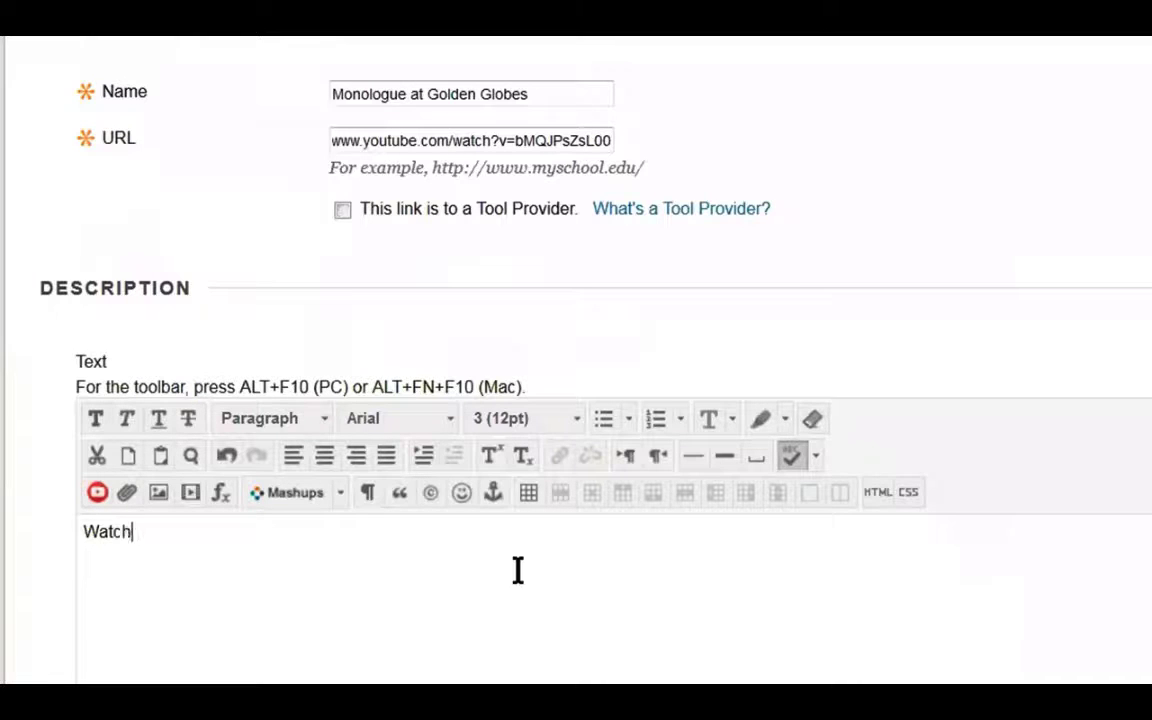
text( this video and )
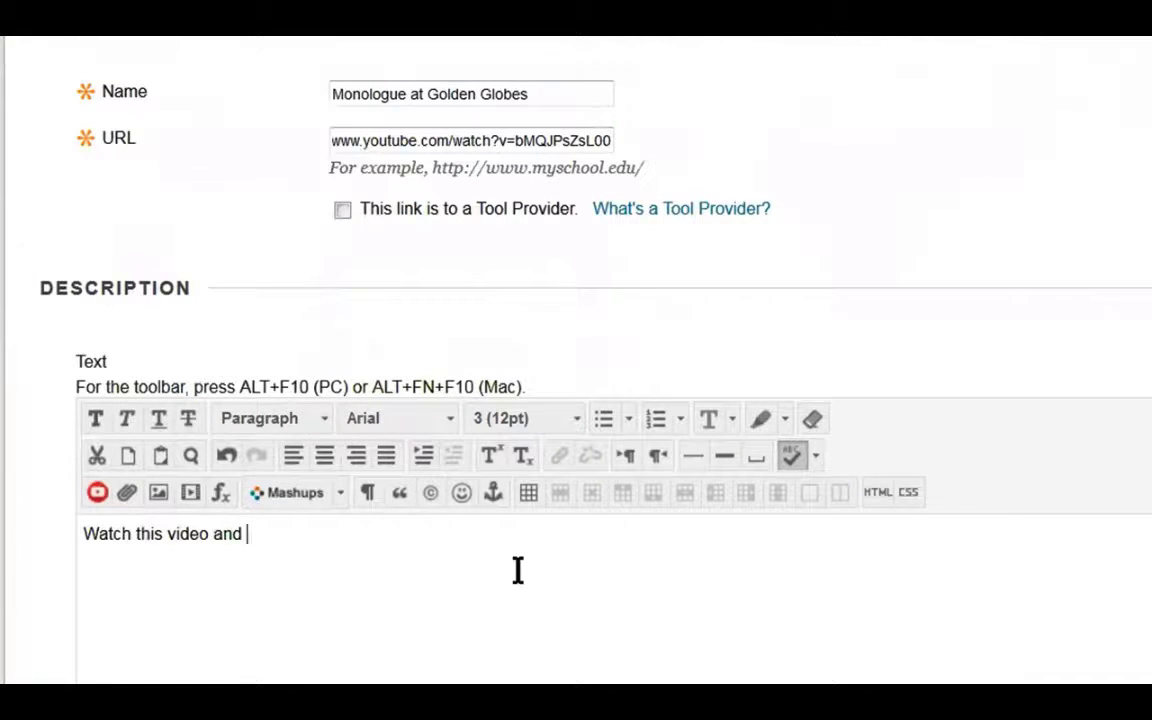
text(write doe)
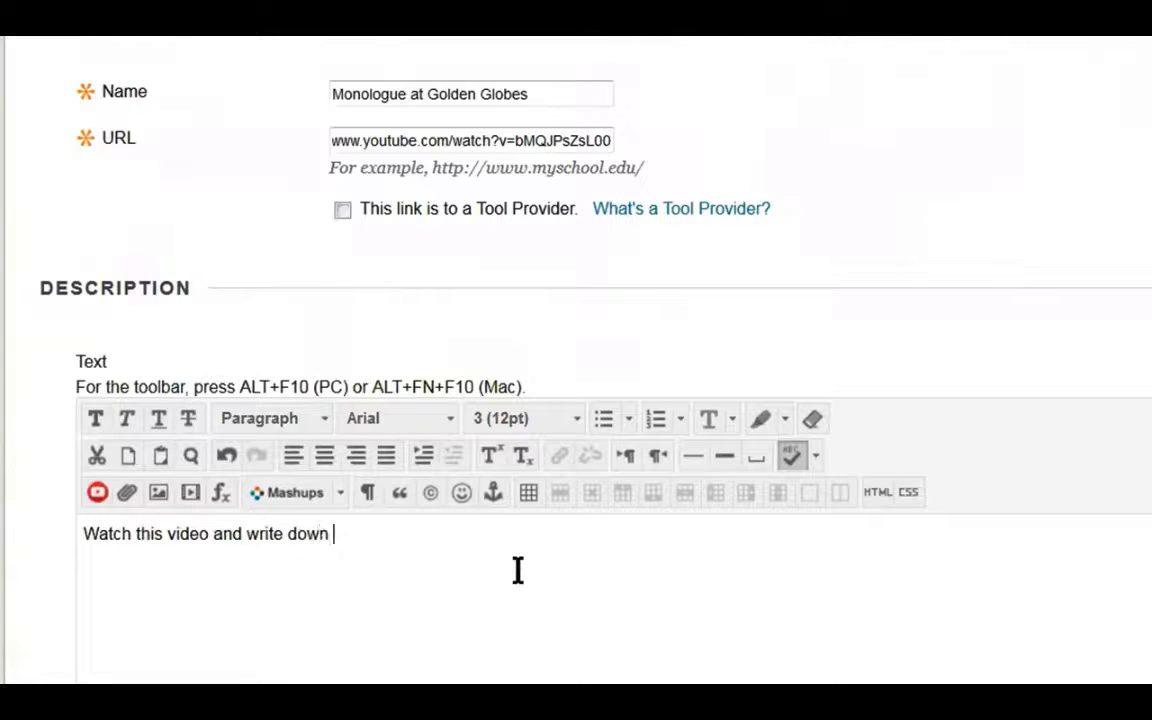
text(n three funny )
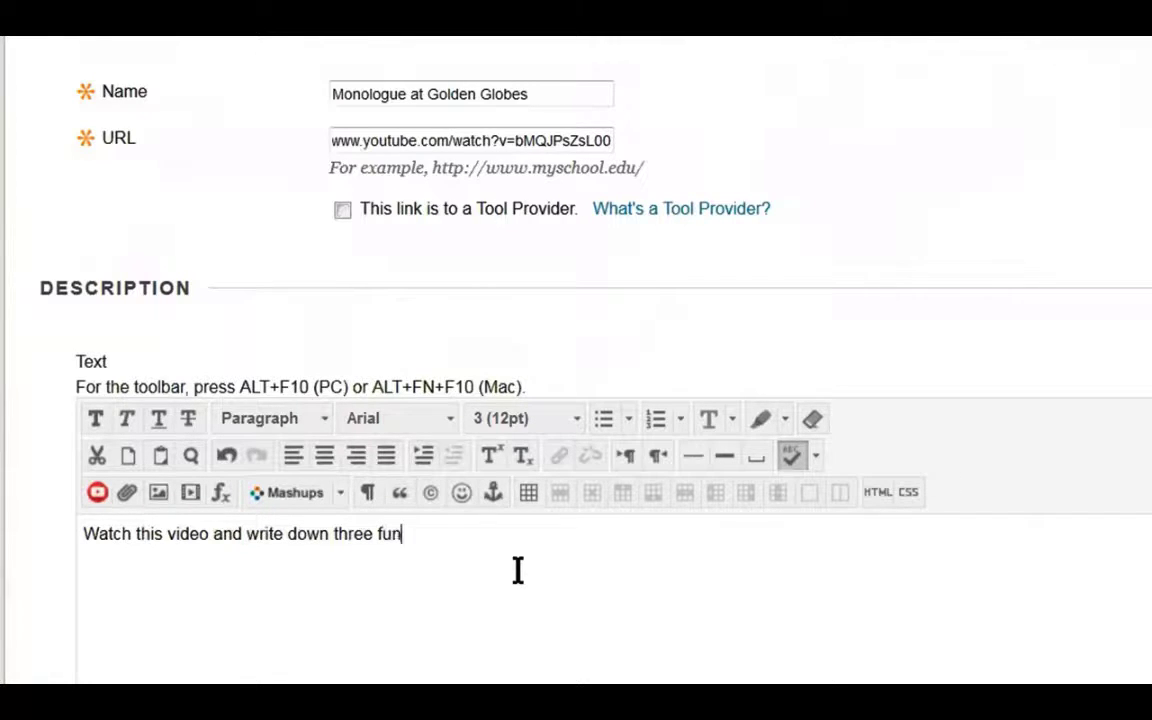
text(jokes.)
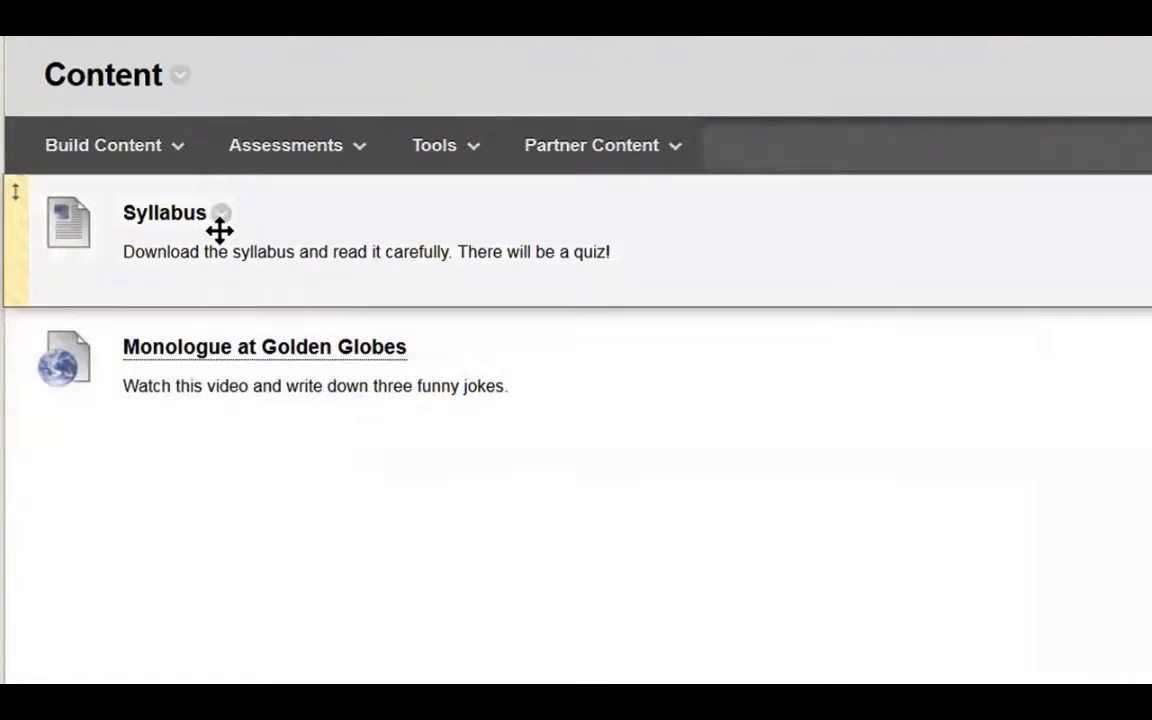
Step: Start a new video content item in the Content area and choose a YouTube Video mashup as its source
click(185, 165)
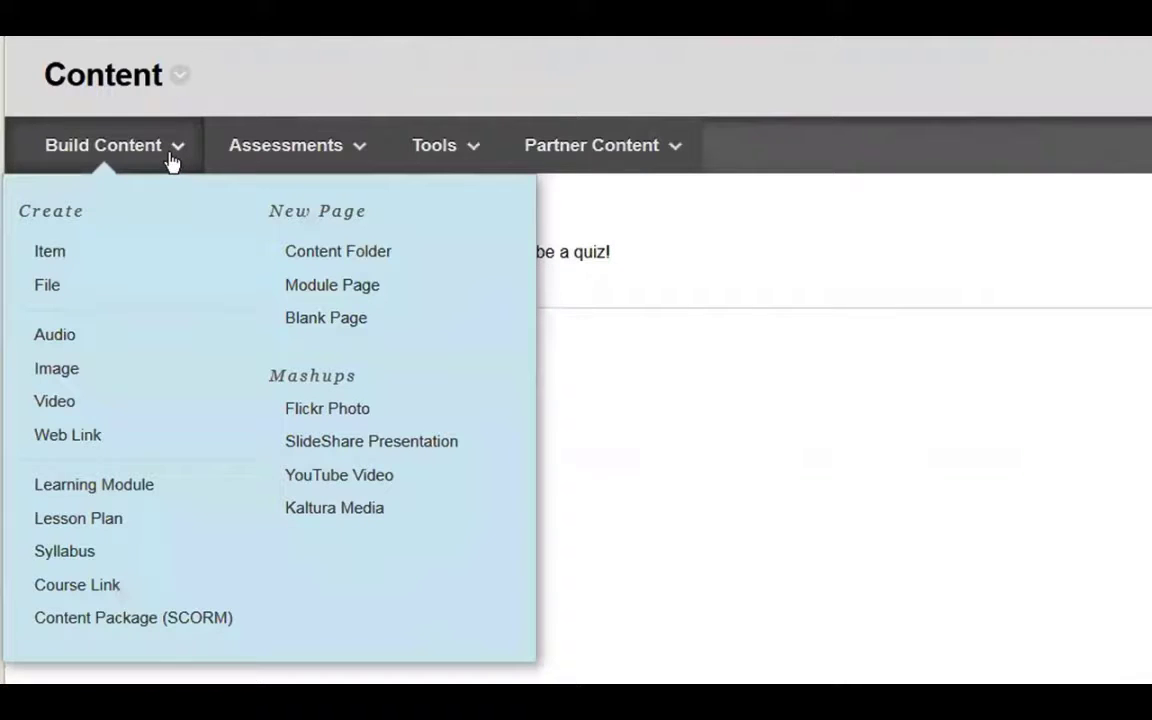
click(62, 404)
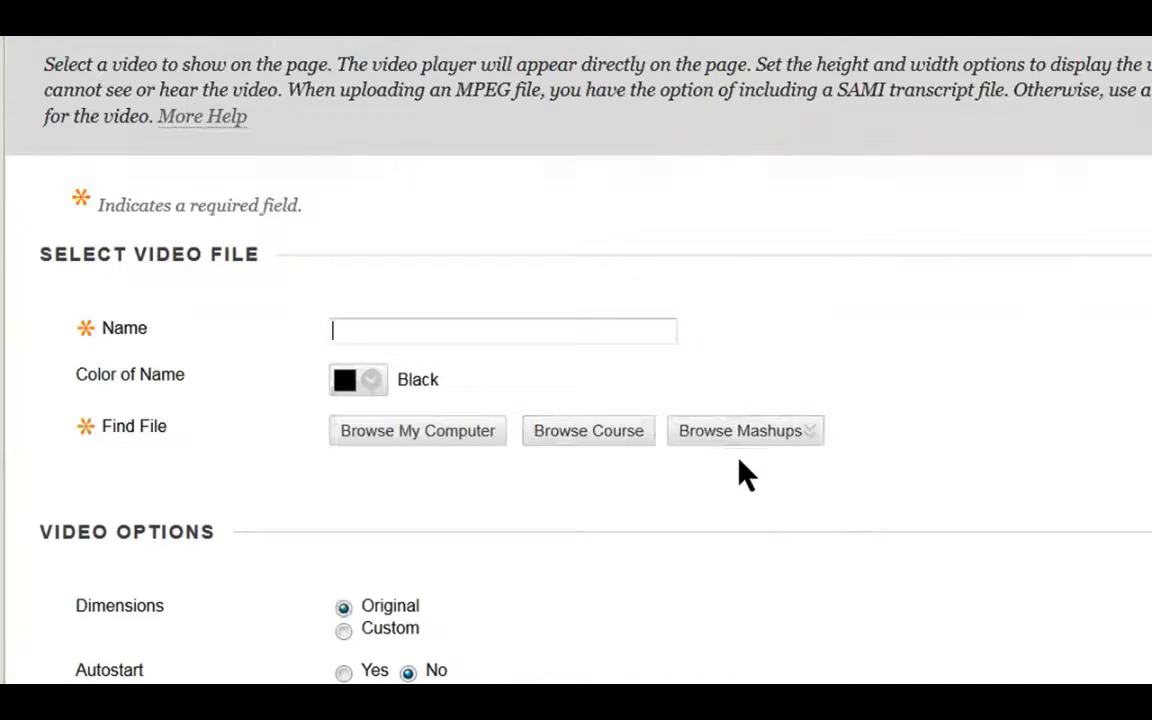
mouse_move(743, 445)
mouse_move(787, 447)
click(751, 432)
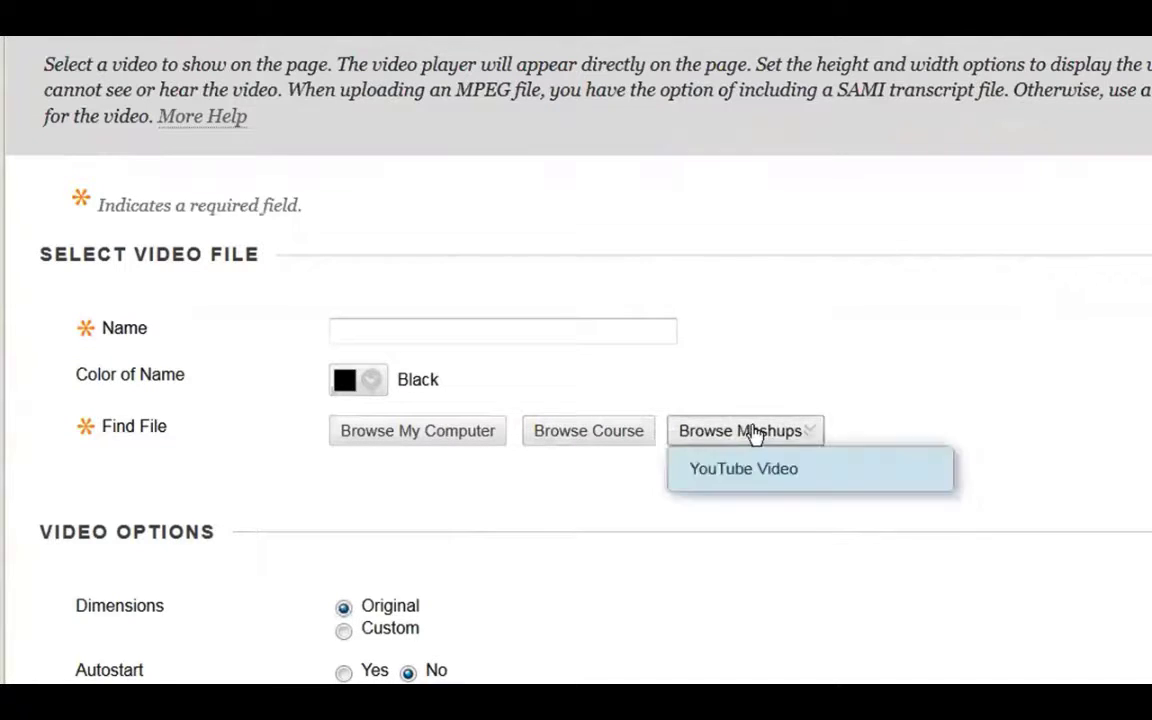
click(743, 462)
click(749, 434)
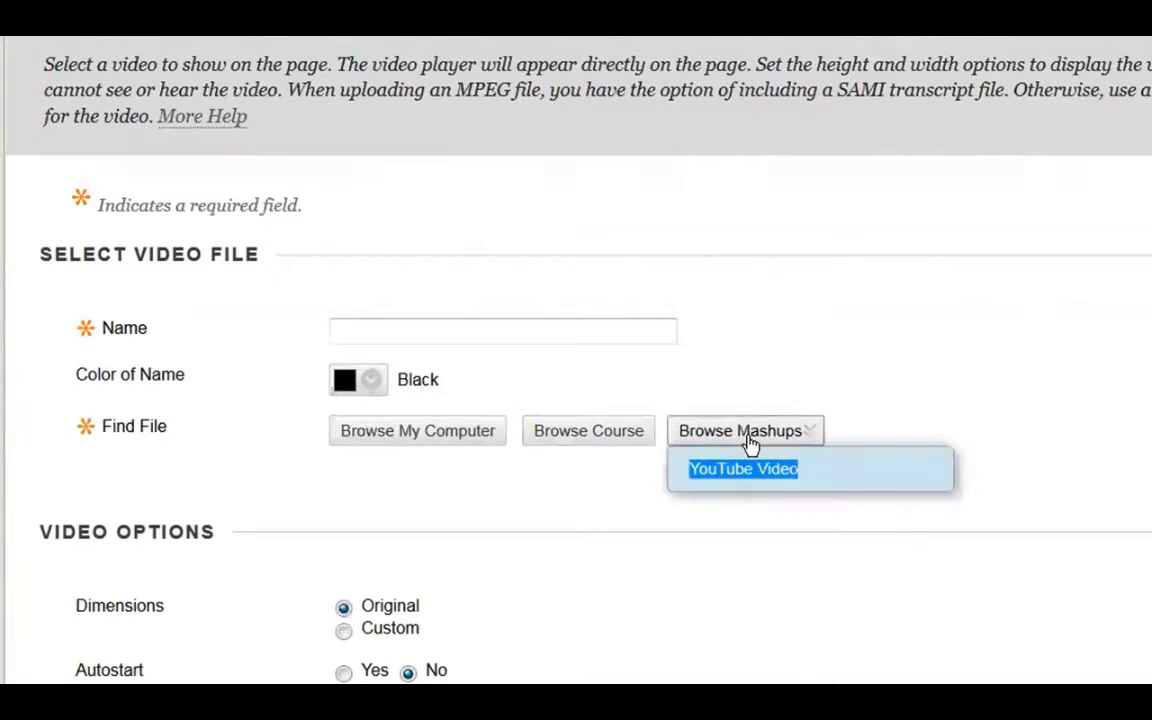
click(752, 461)
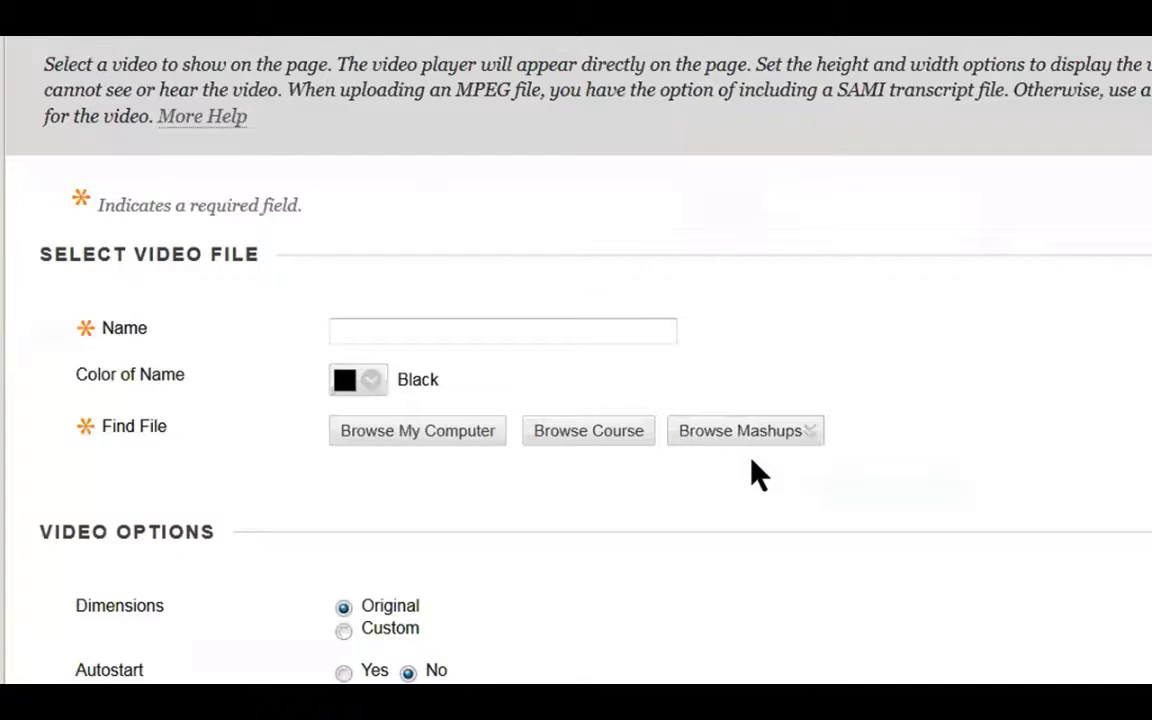
click(752, 436)
click(743, 470)
Step: Search YouTube for "monologue" and select Seth Meyers' Monologue at the 2018 Golden Globes
click(229, 157)
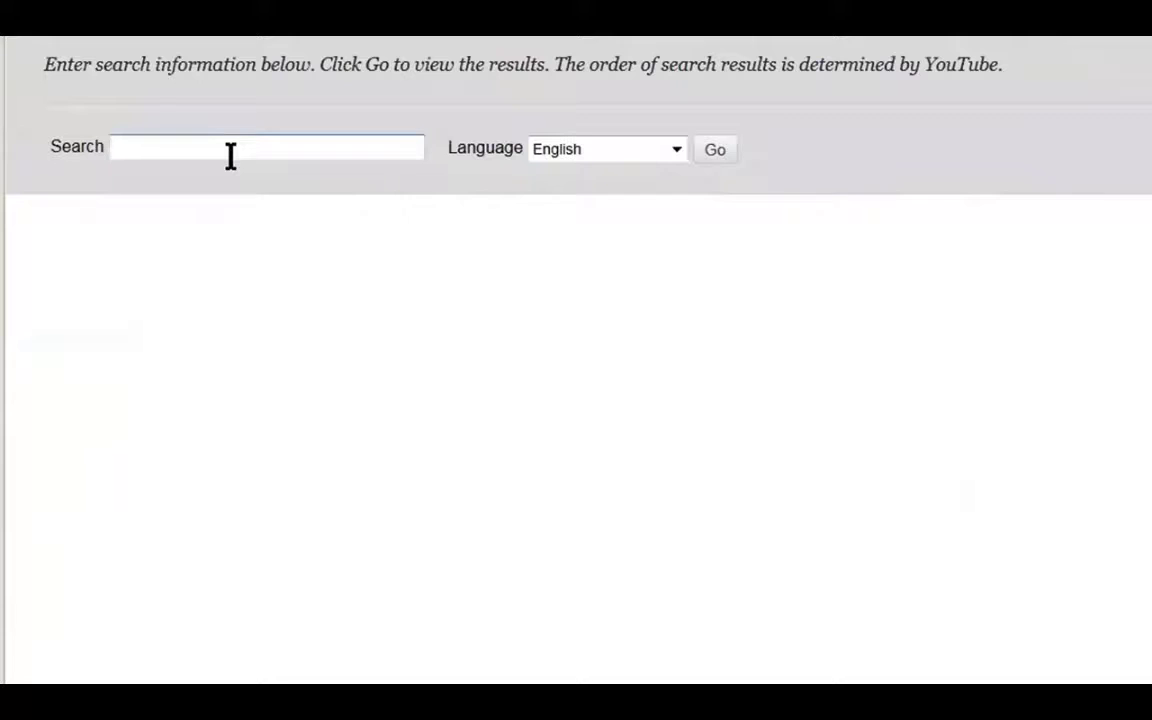
text(monoliogue)
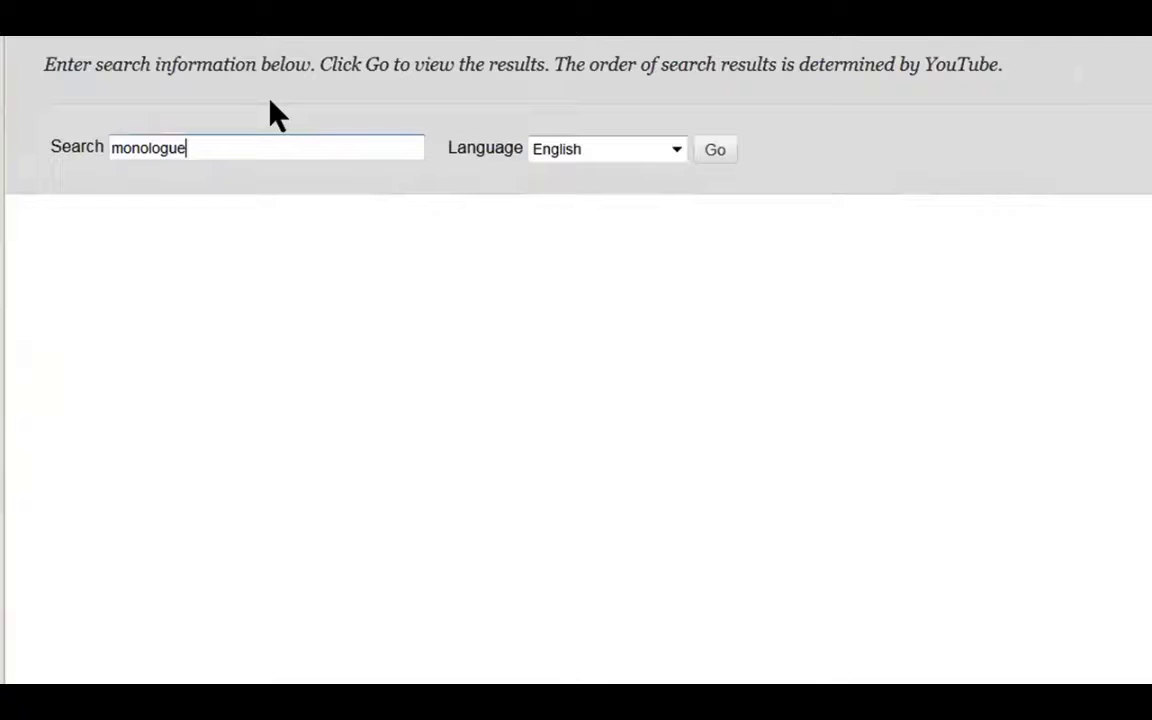
key(Return)
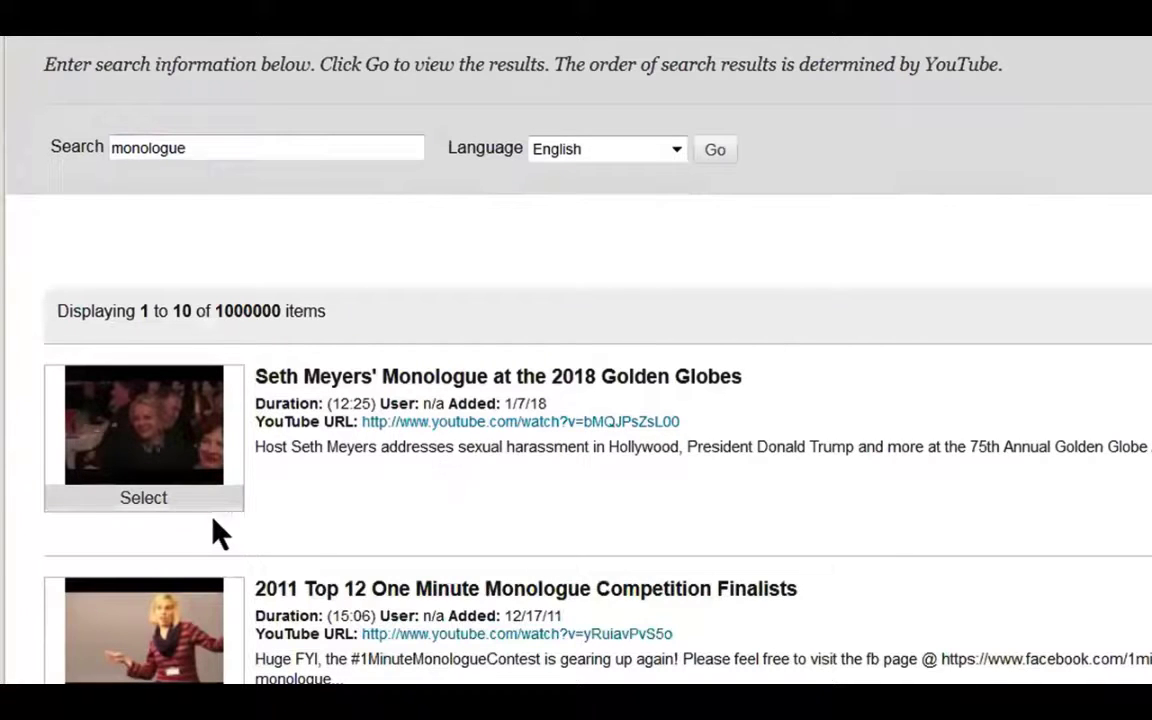
click(145, 499)
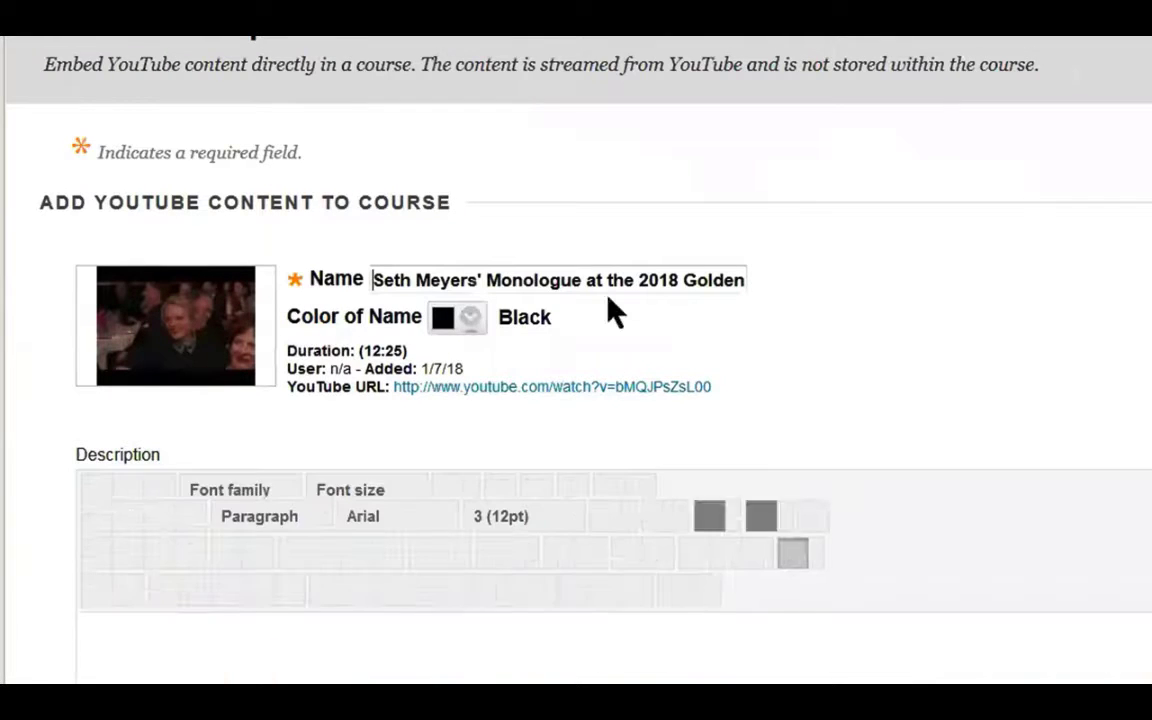
Step: Set the mashup's view option to Embed Video and submit it to the course
scroll(1070, 331, down, 3)
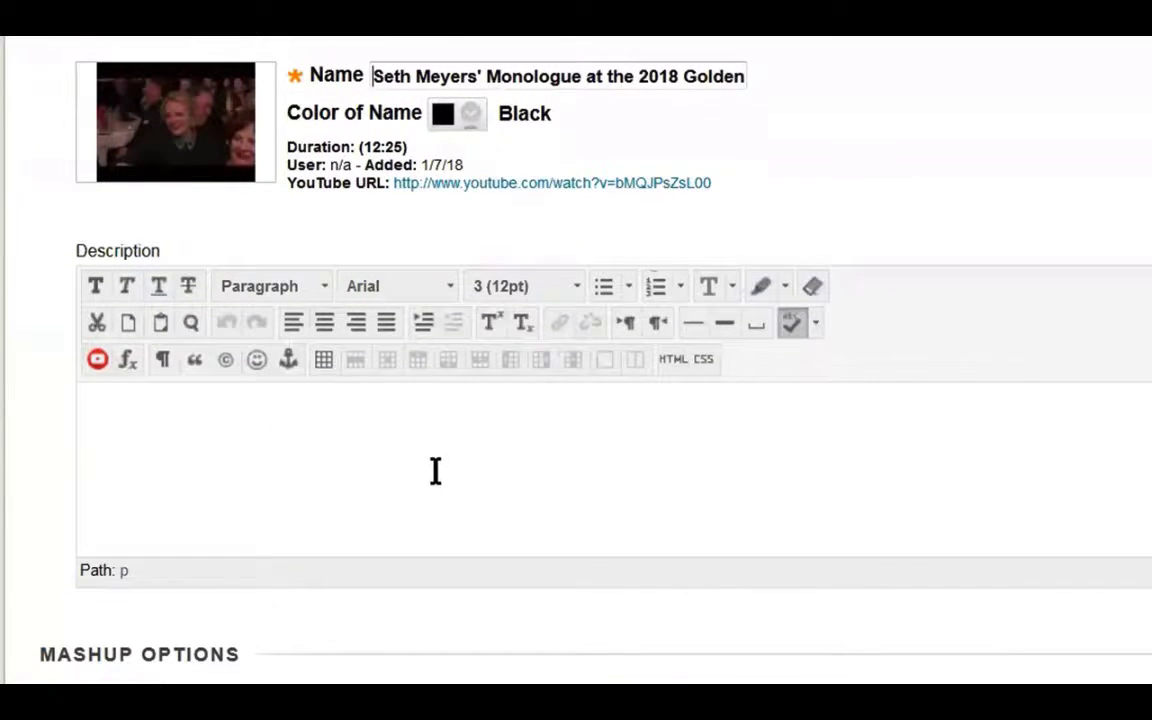
scroll(436, 469, down, 6)
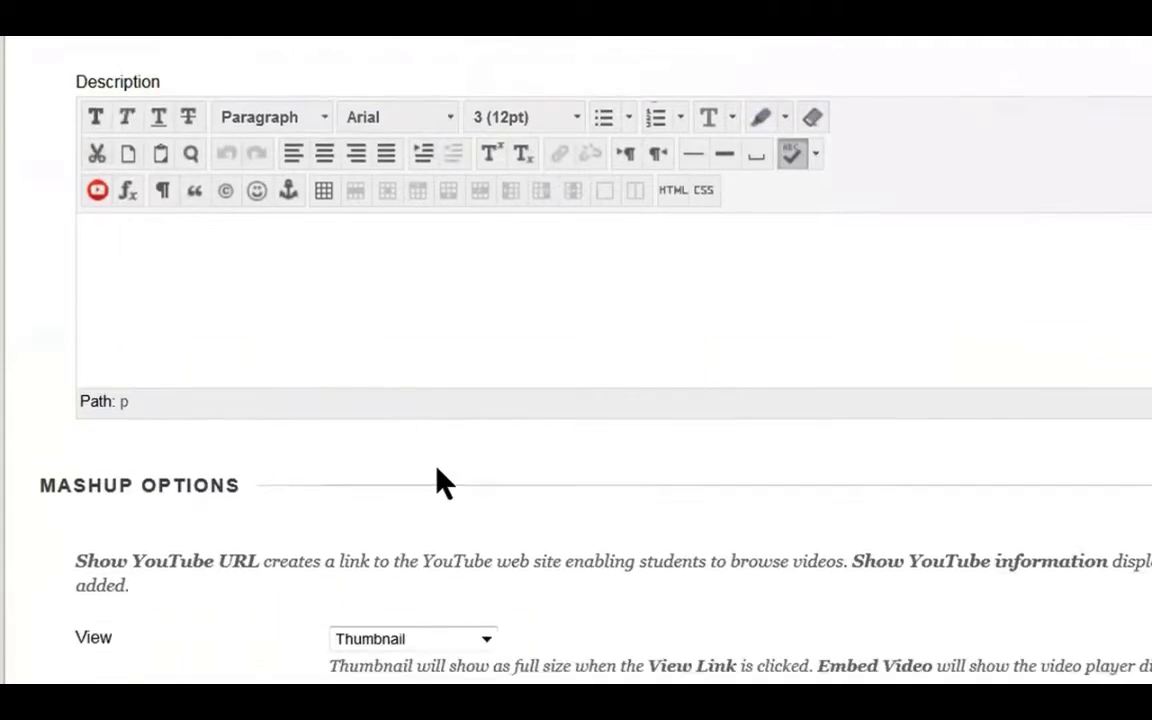
scroll(517, 432, down, 2)
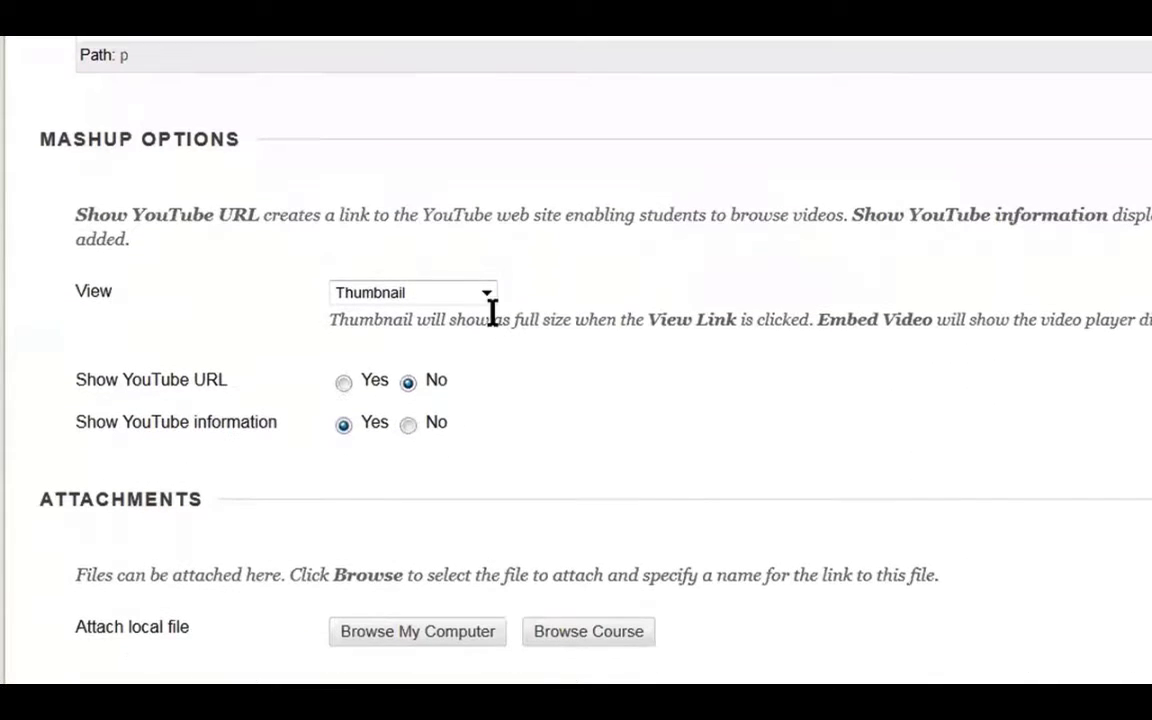
click(485, 292)
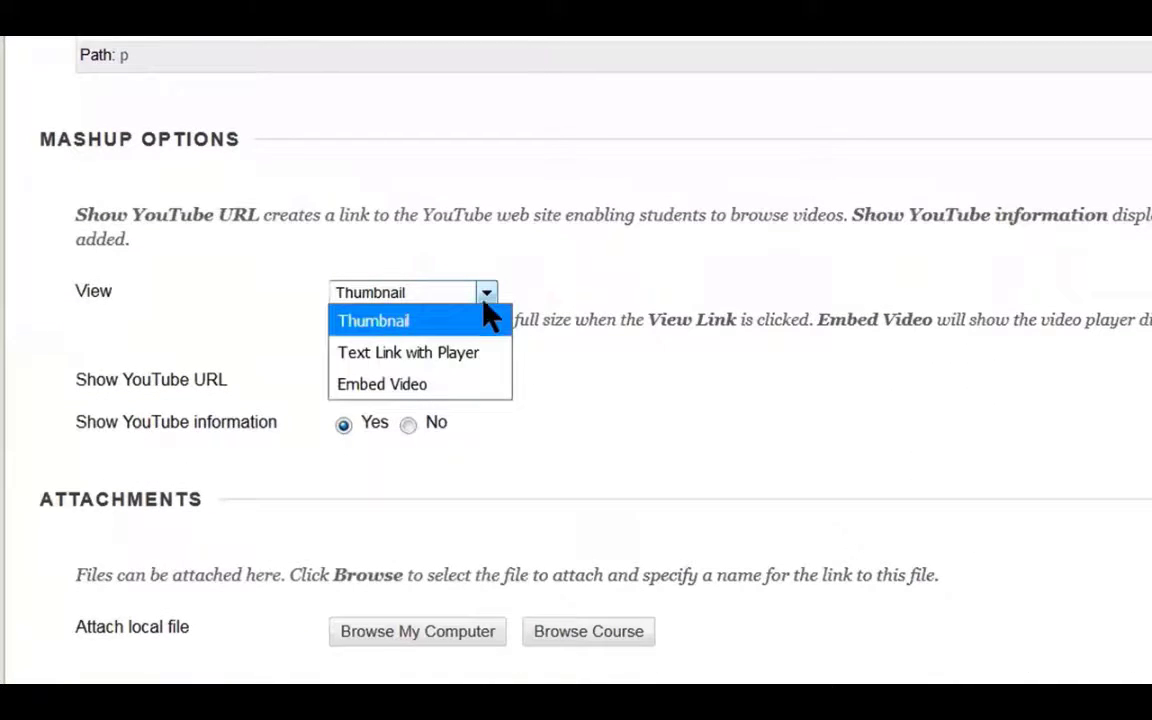
click(428, 386)
scroll(766, 369, down, 5)
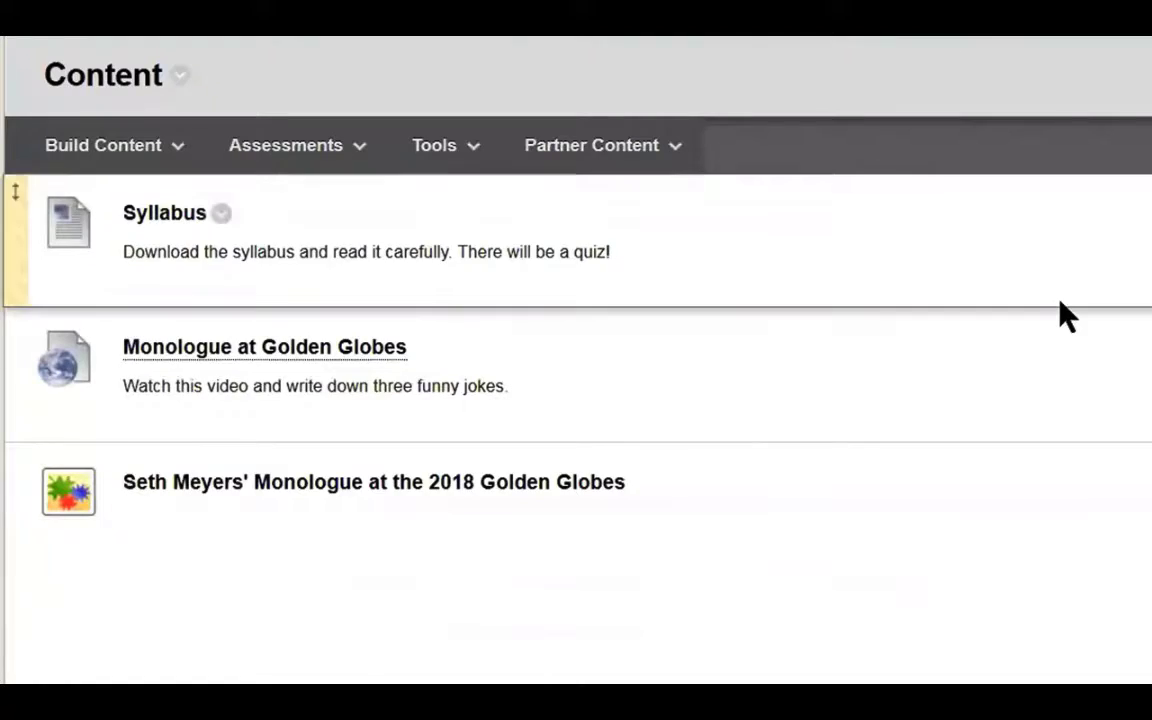
Step: Play the embedded Golden Globes video on the Content page briefly to check it, and pause it
middle_click(1053, 302)
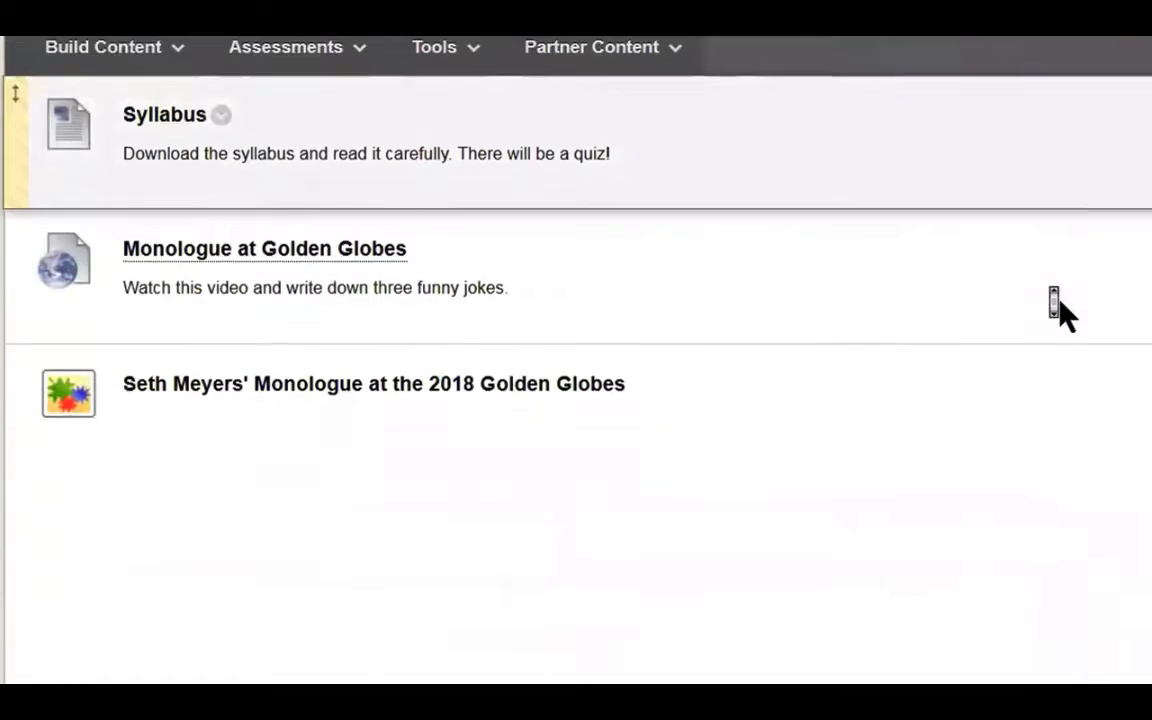
scroll(1060, 302, down, 1)
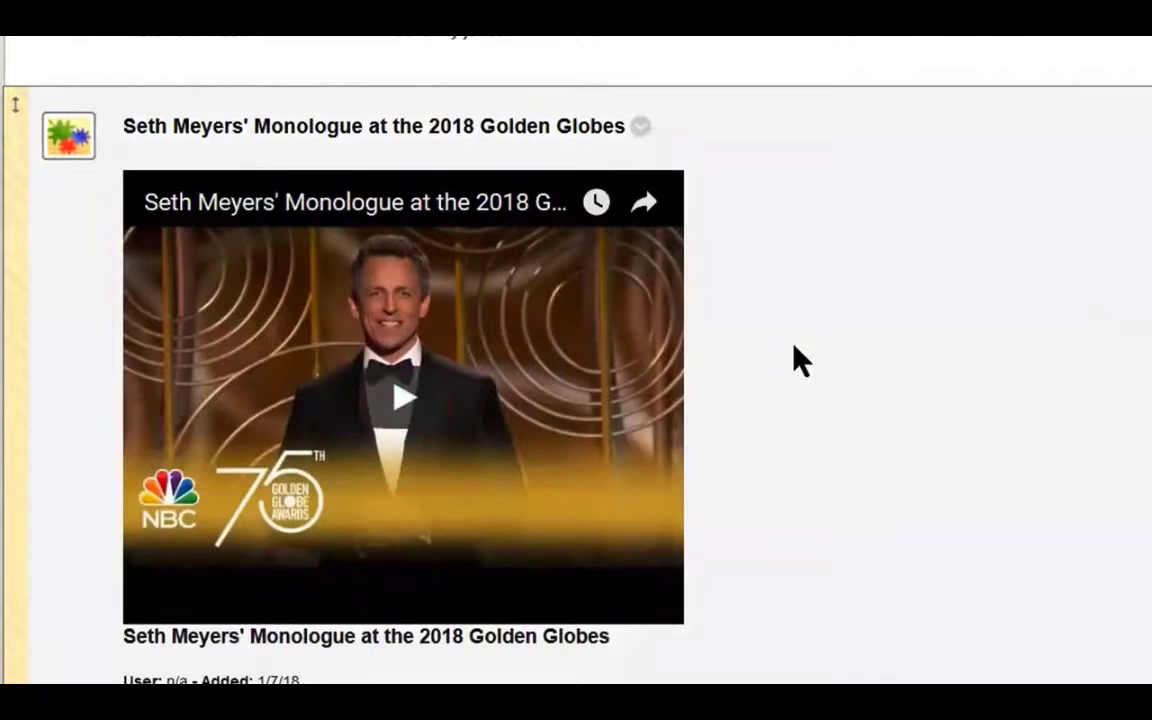
click(396, 395)
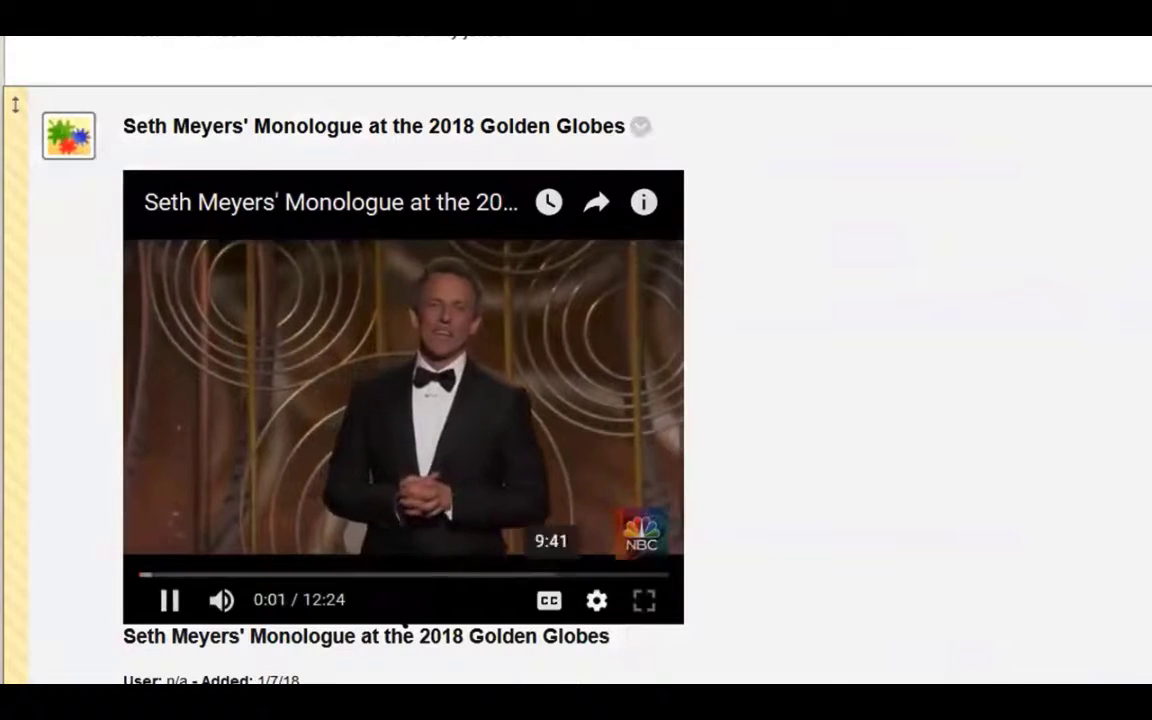
click(170, 600)
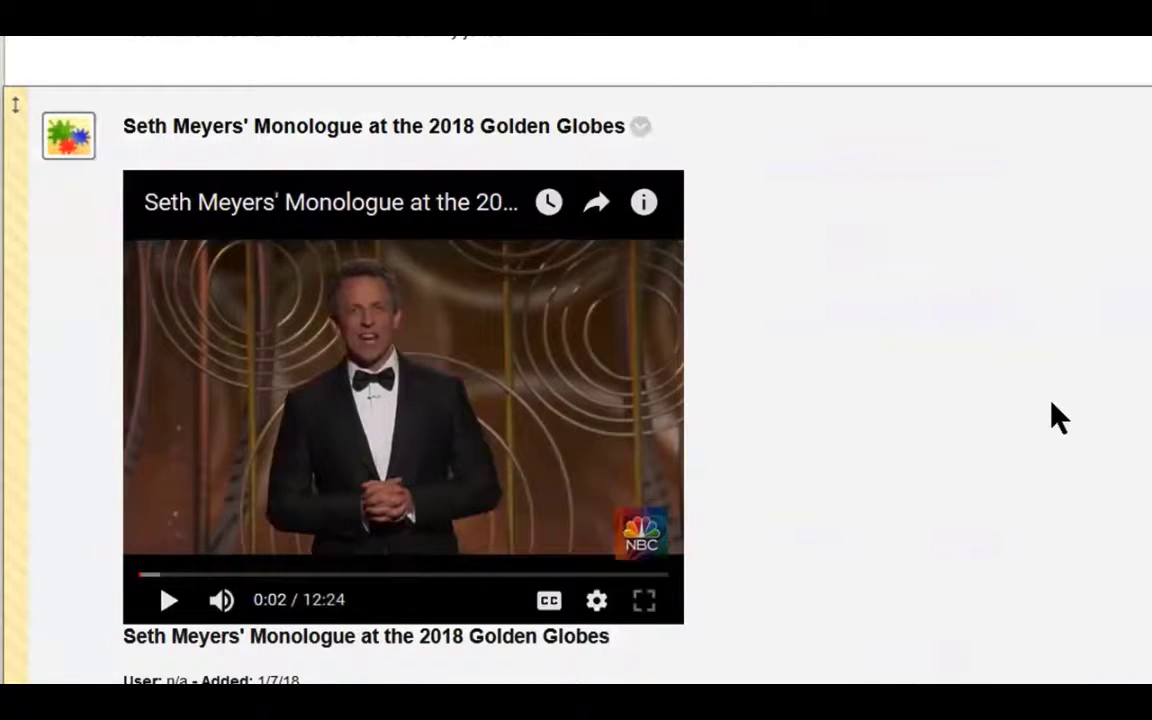
Step: Start another content item and enter the text "Here is some text. Here is a link. Click here."
scroll(1032, 322, up, 1)
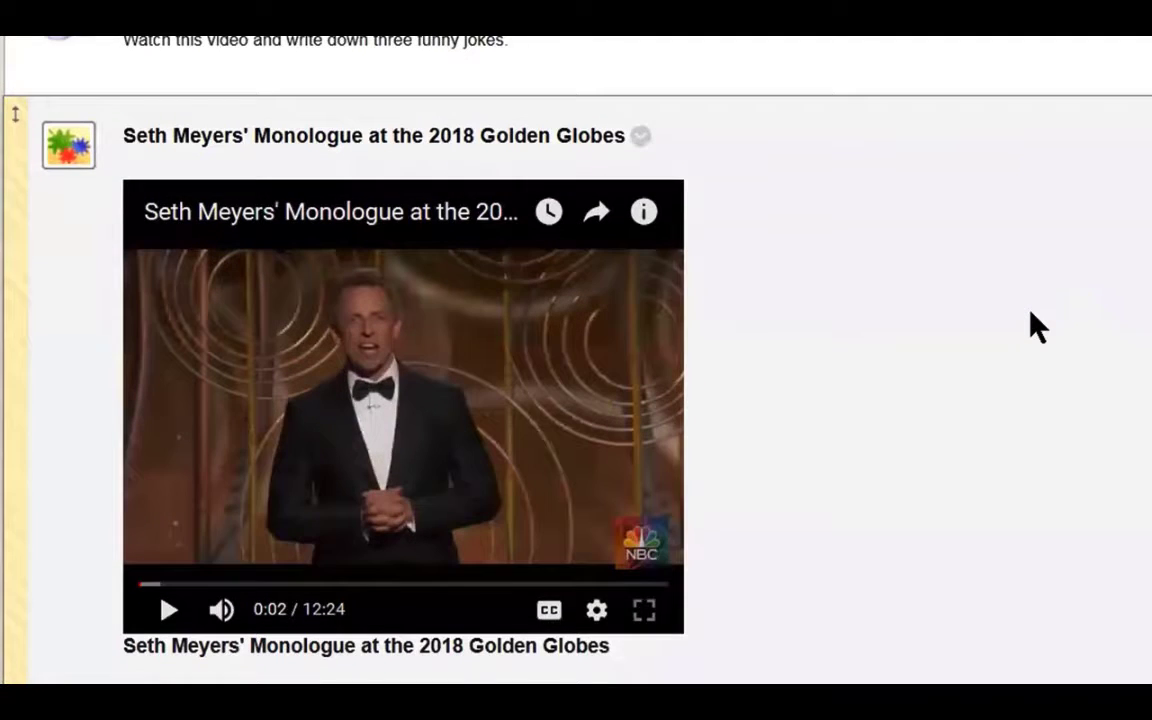
scroll(1032, 322, up, 3)
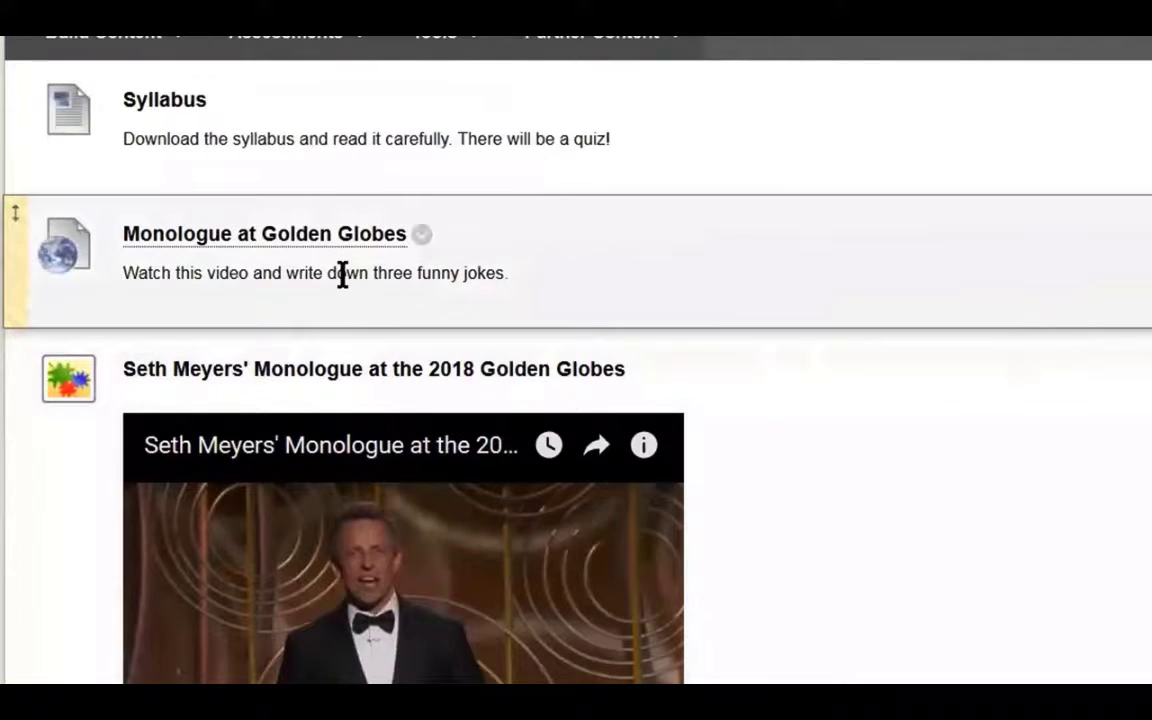
click(177, 49)
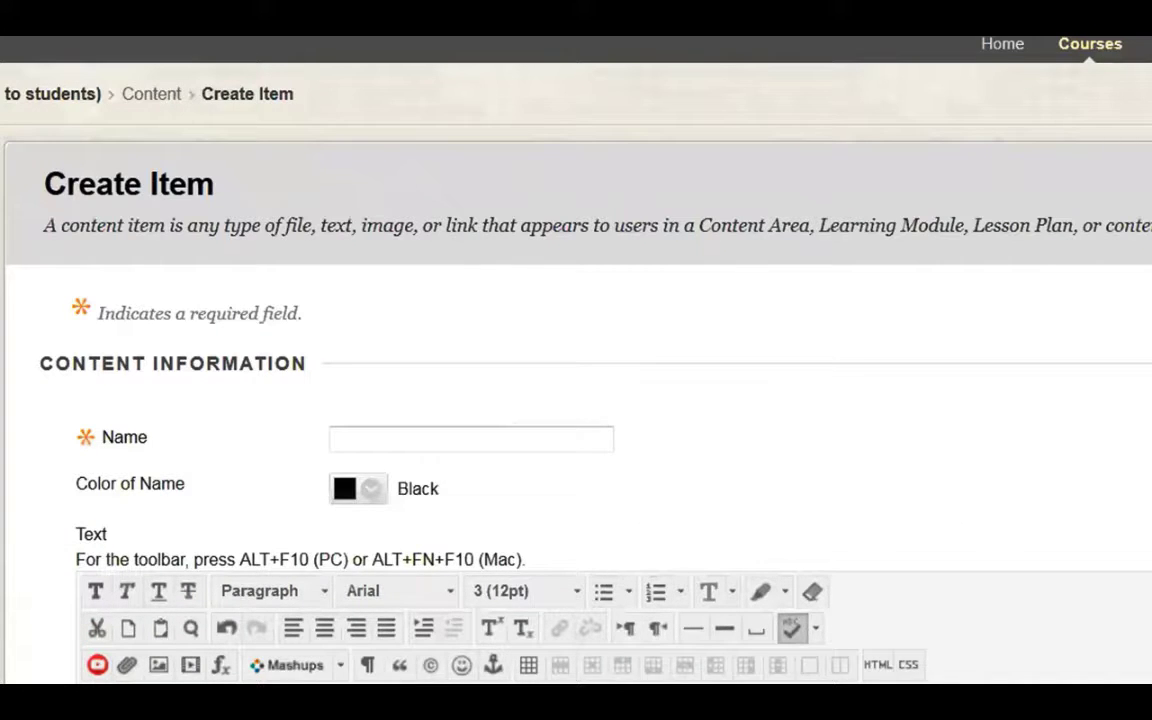
text(.)
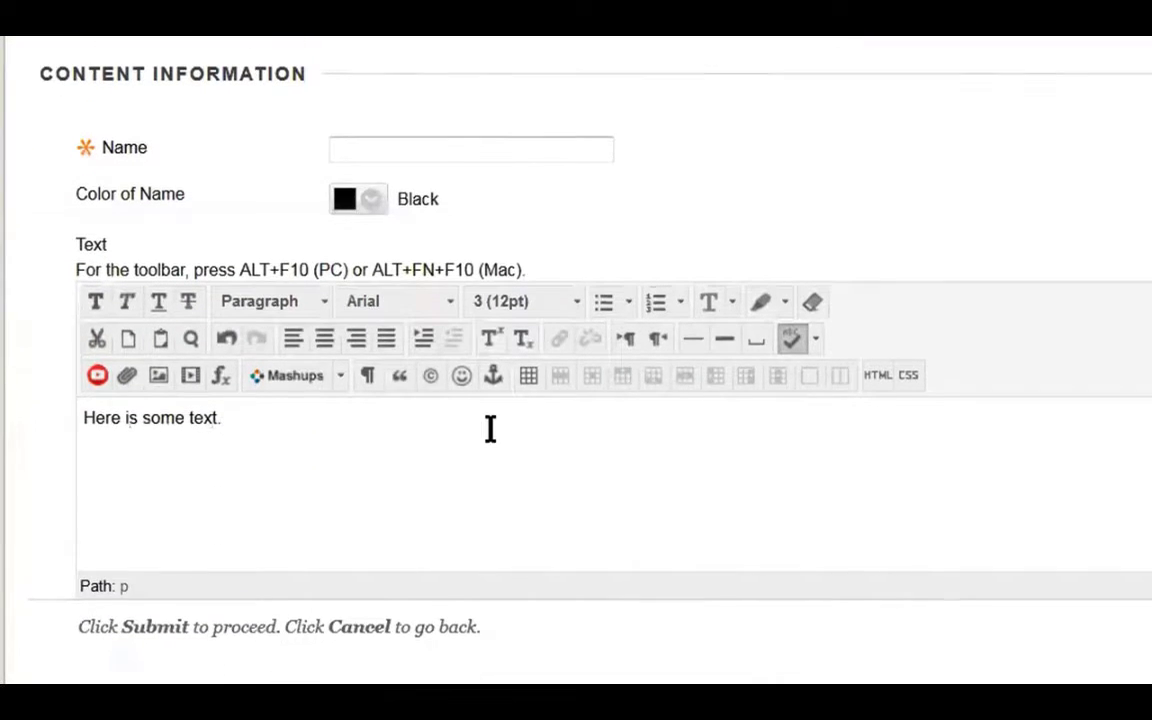
text( Here is a link.)
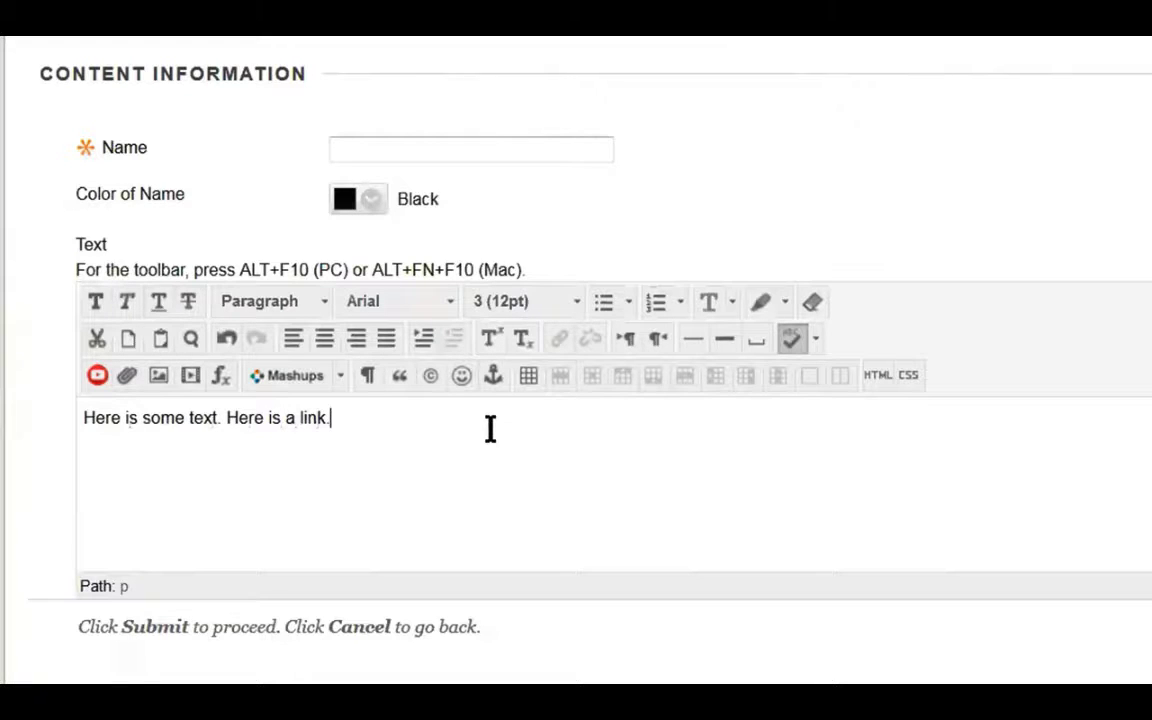
text( Click here.)
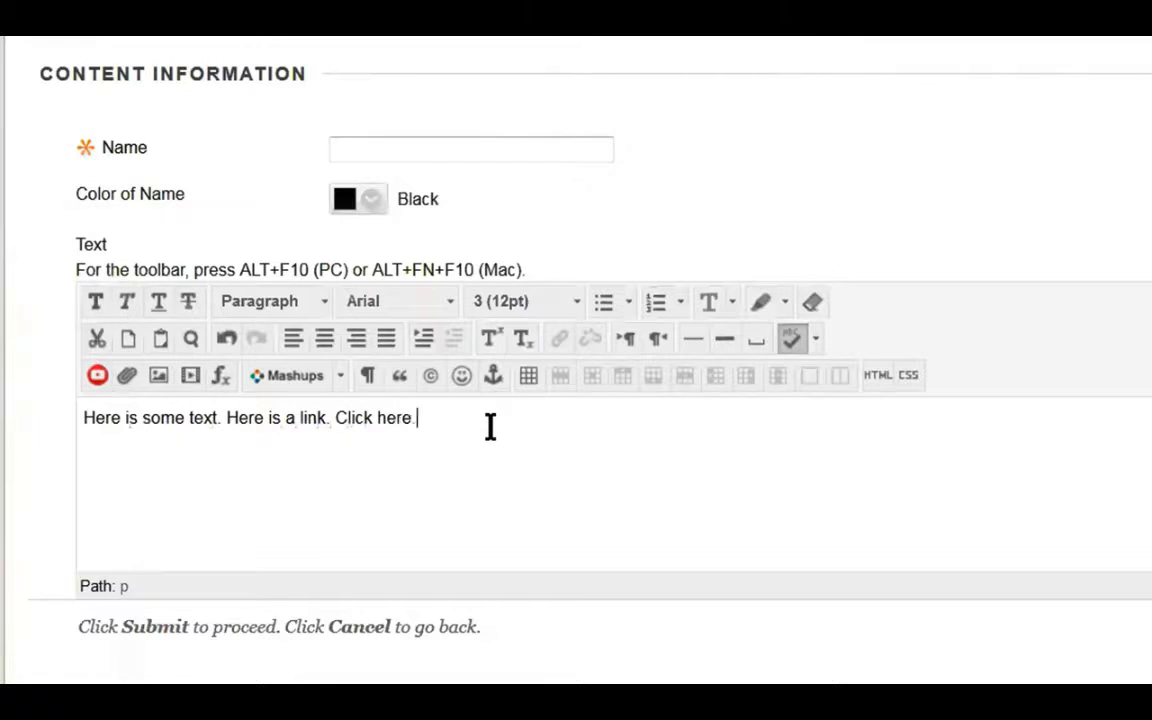
key(shift+Left)
key(shift+Left)
key(shift+Left)
key(shift+Left)
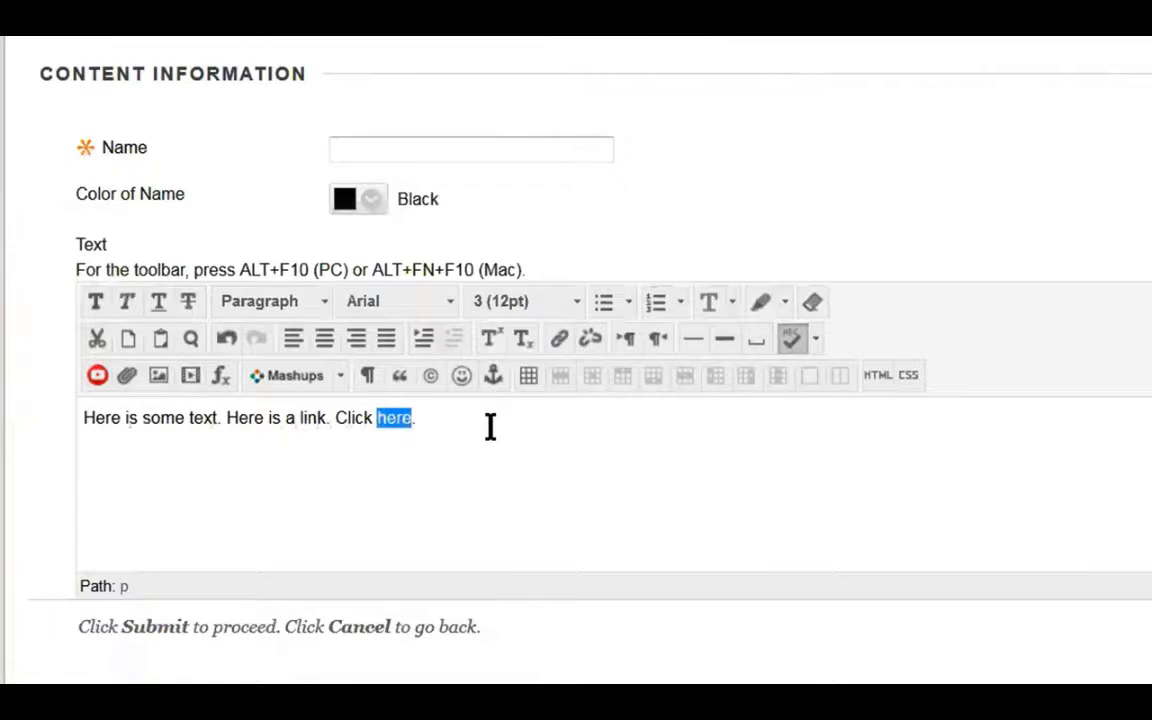
key(shift+Left)
key(shift+Left)
key(shift+Left)
key(shift+Left)
key(shift+Left)
key(shift+Left)
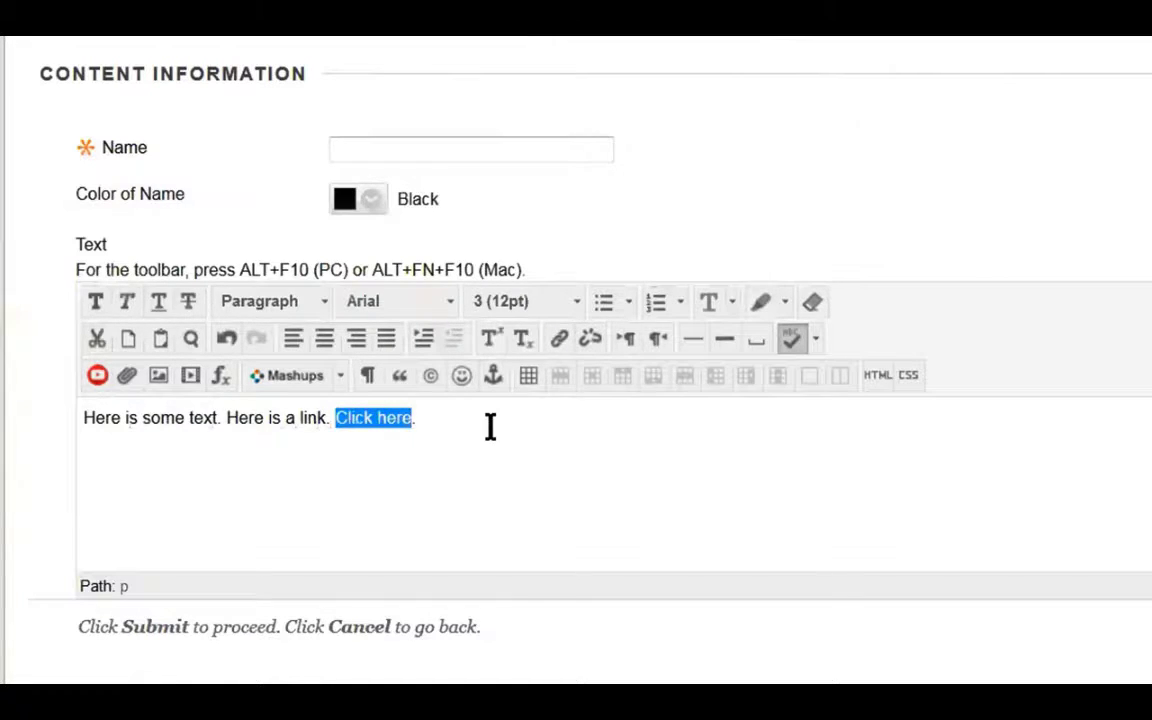
click(562, 340)
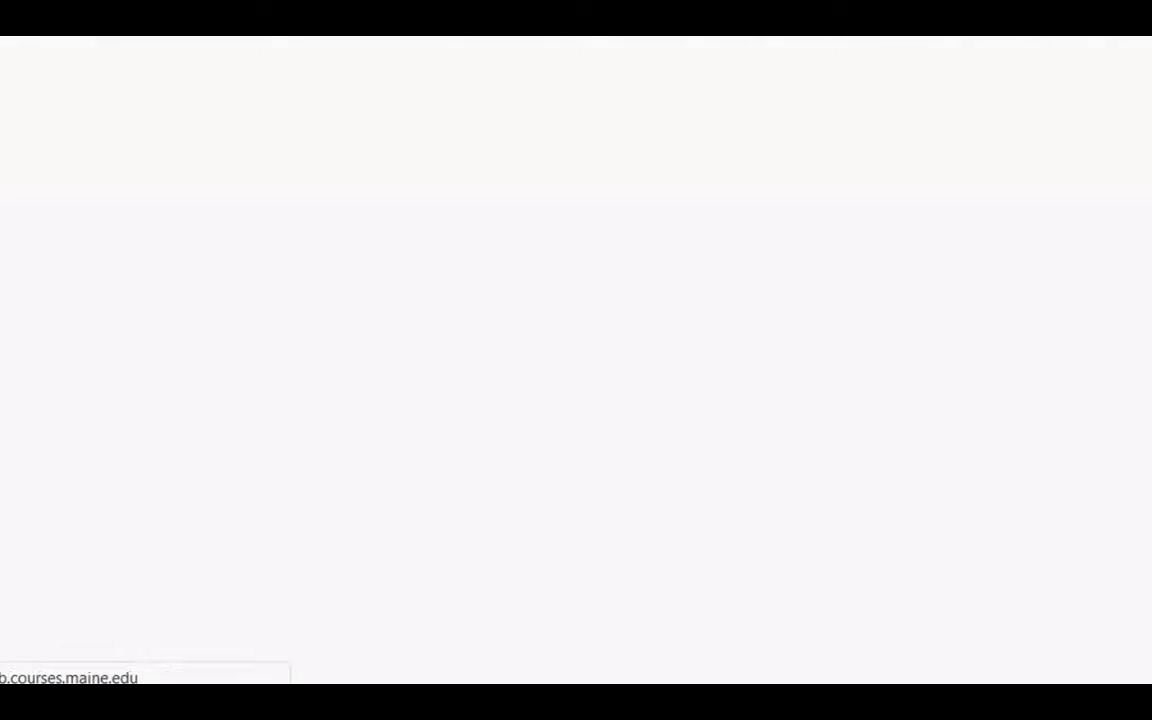
text(https://www.youtube.com/watch?v=bMQJPsZsL00)
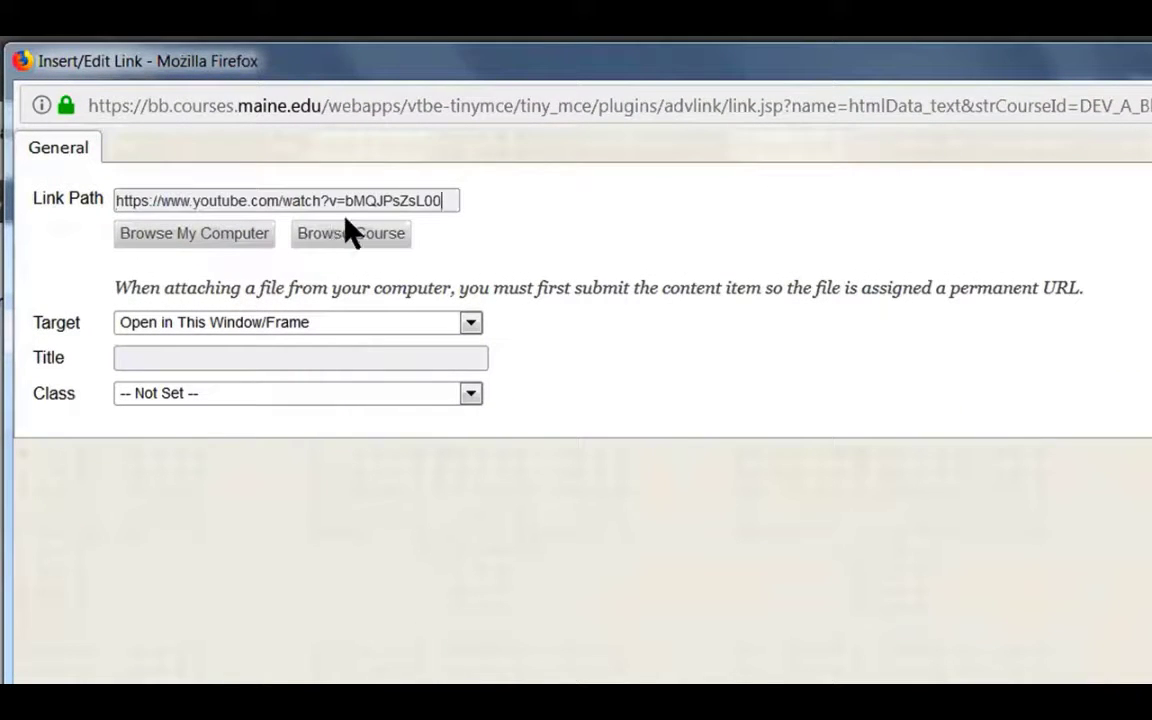
click(470, 323)
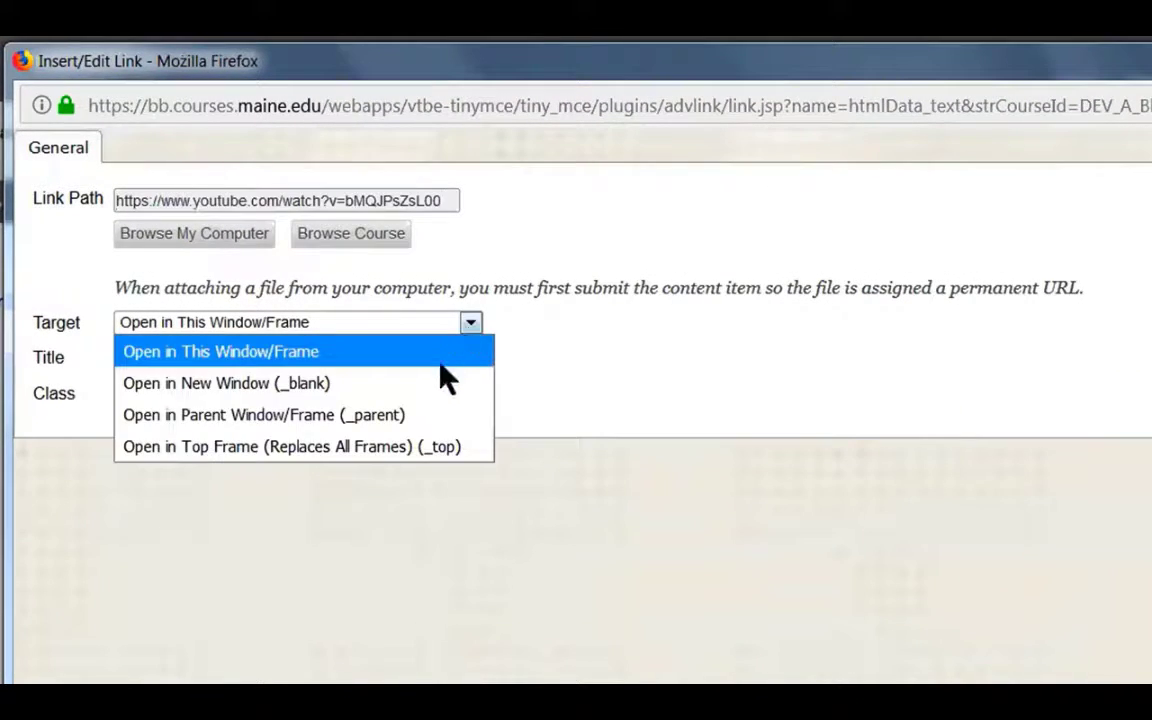
click(427, 390)
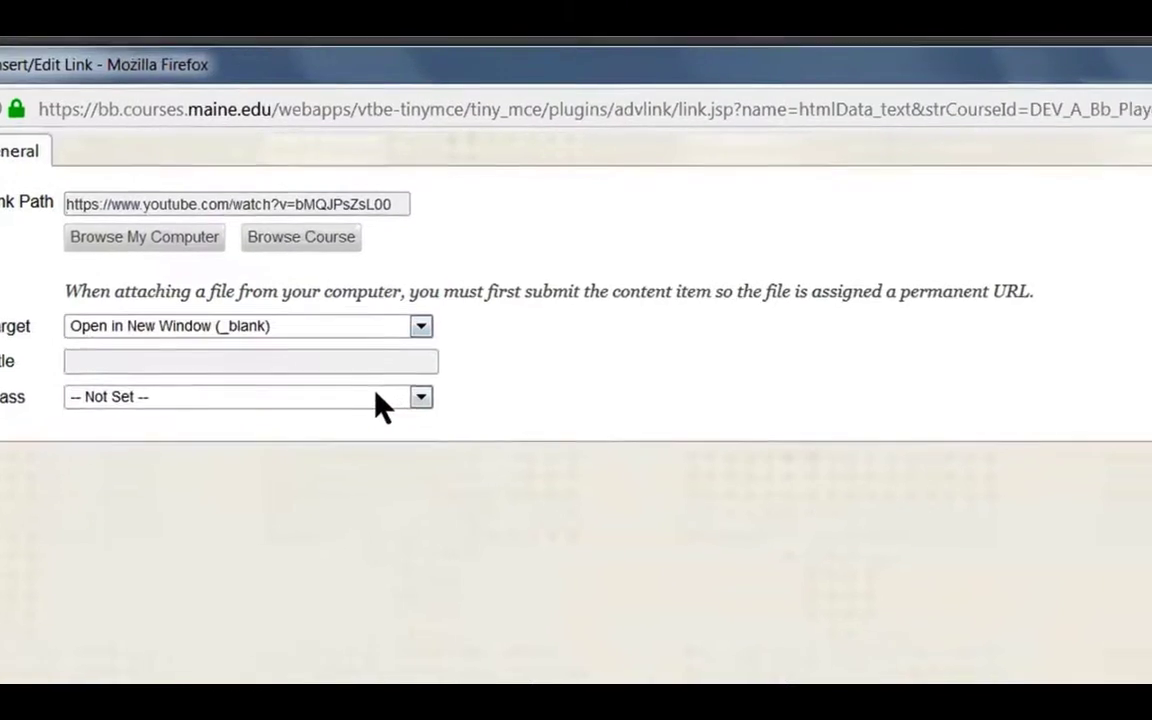
click(1062, 503)
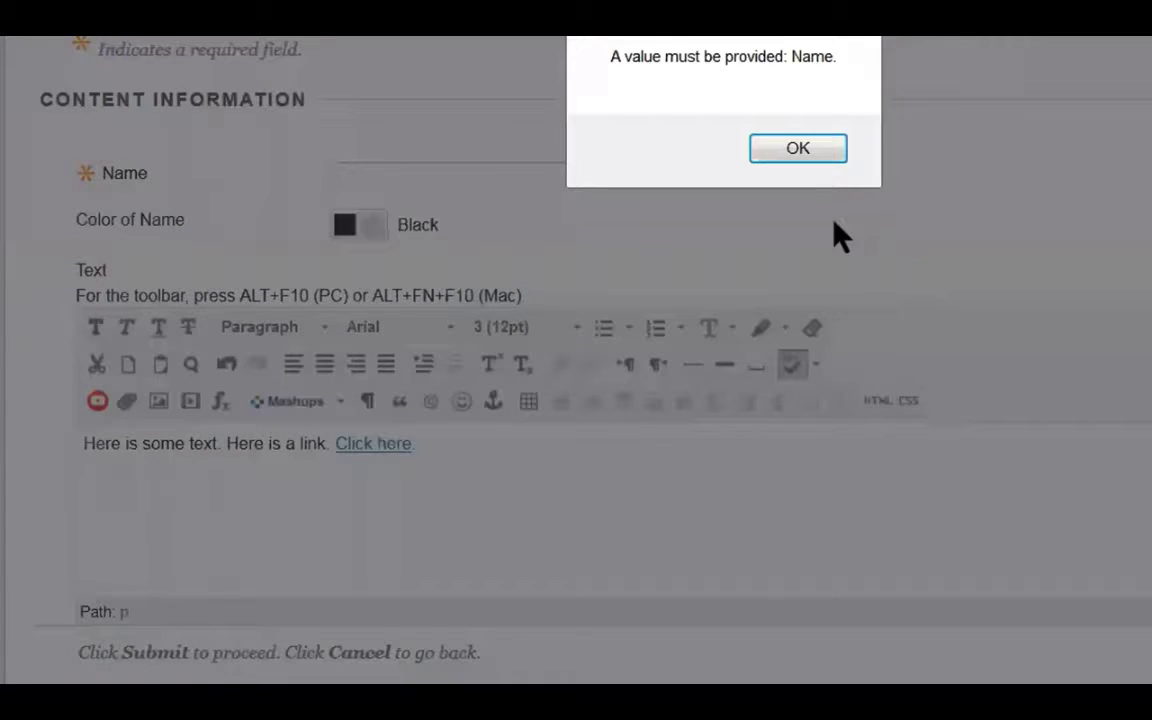
Step: Enter "name" as the content item's name and submit the item
click(800, 154)
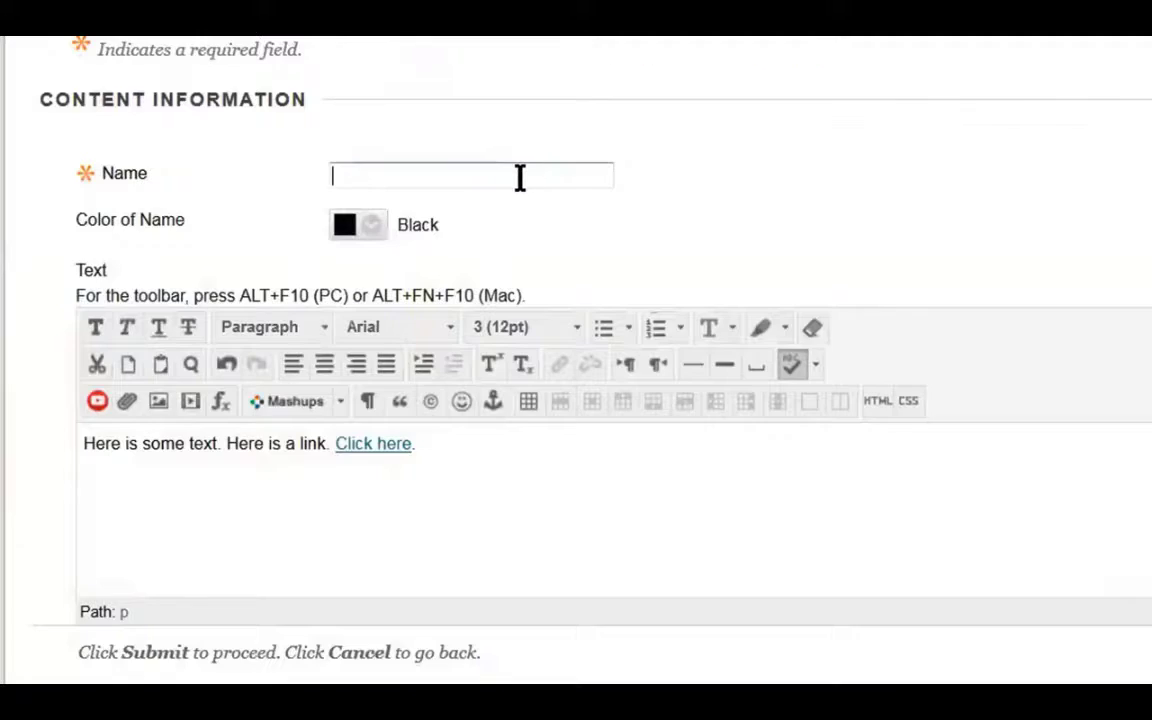
text(name)
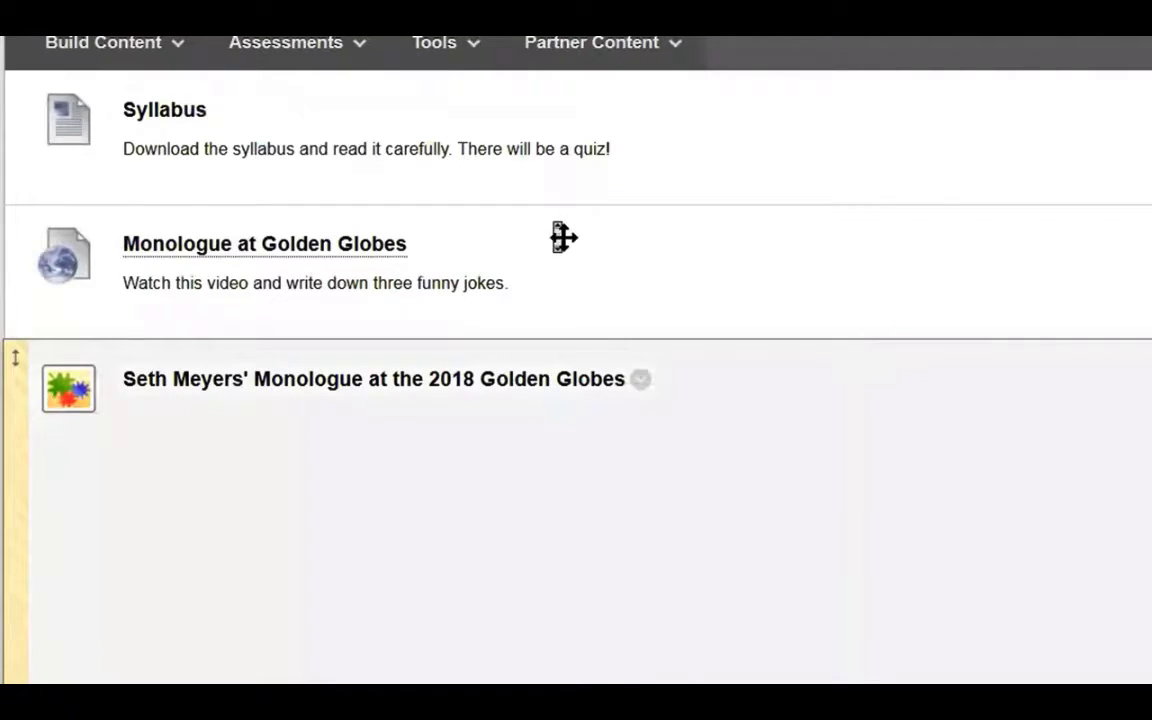
Step: Test the "Click here" link in the new item on the Content page, and close the video page it opens
scroll(561, 240, down, 4)
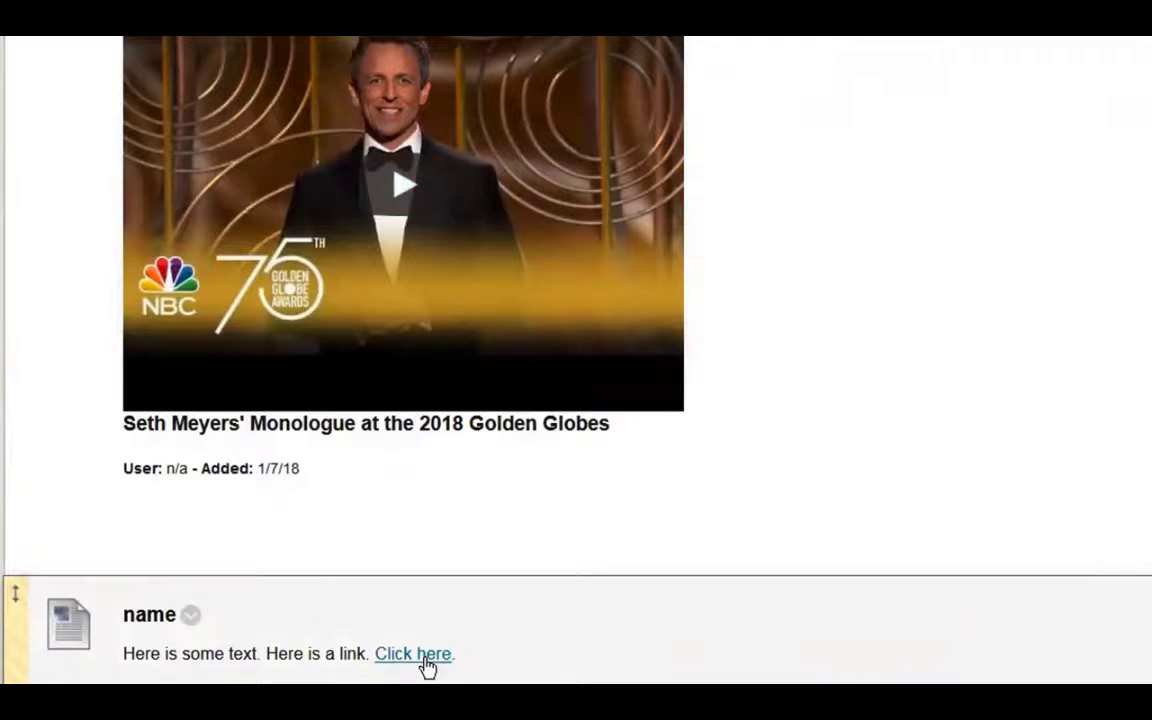
click(424, 660)
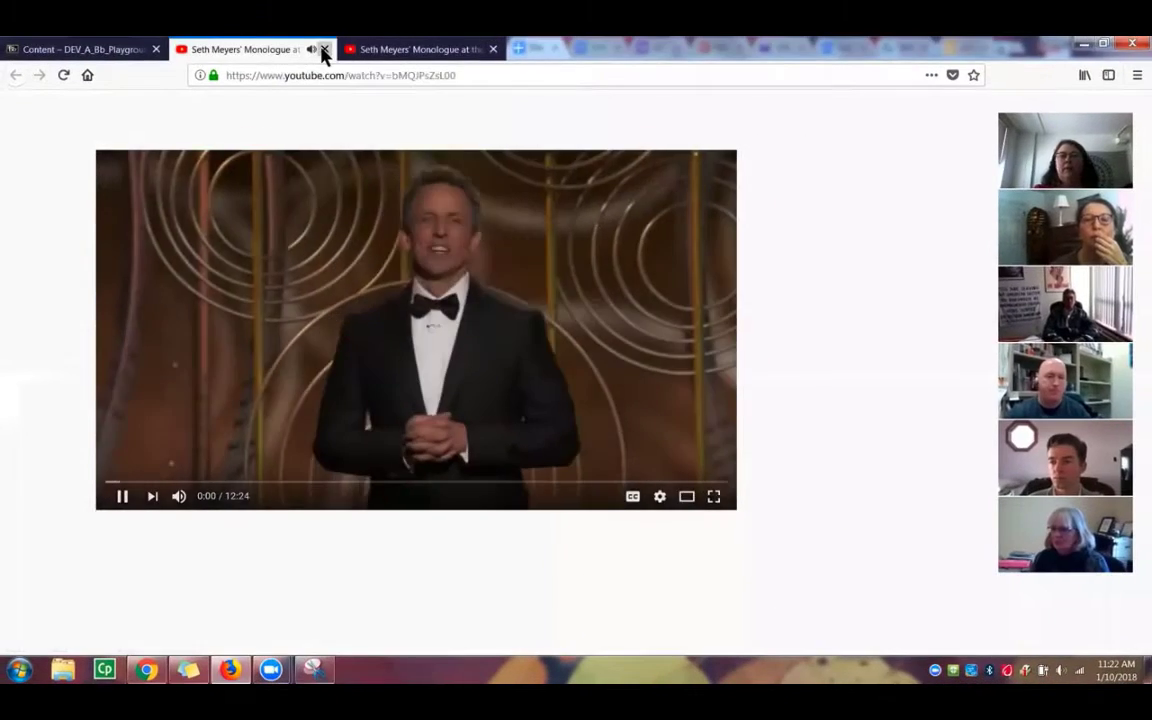
click(324, 49)
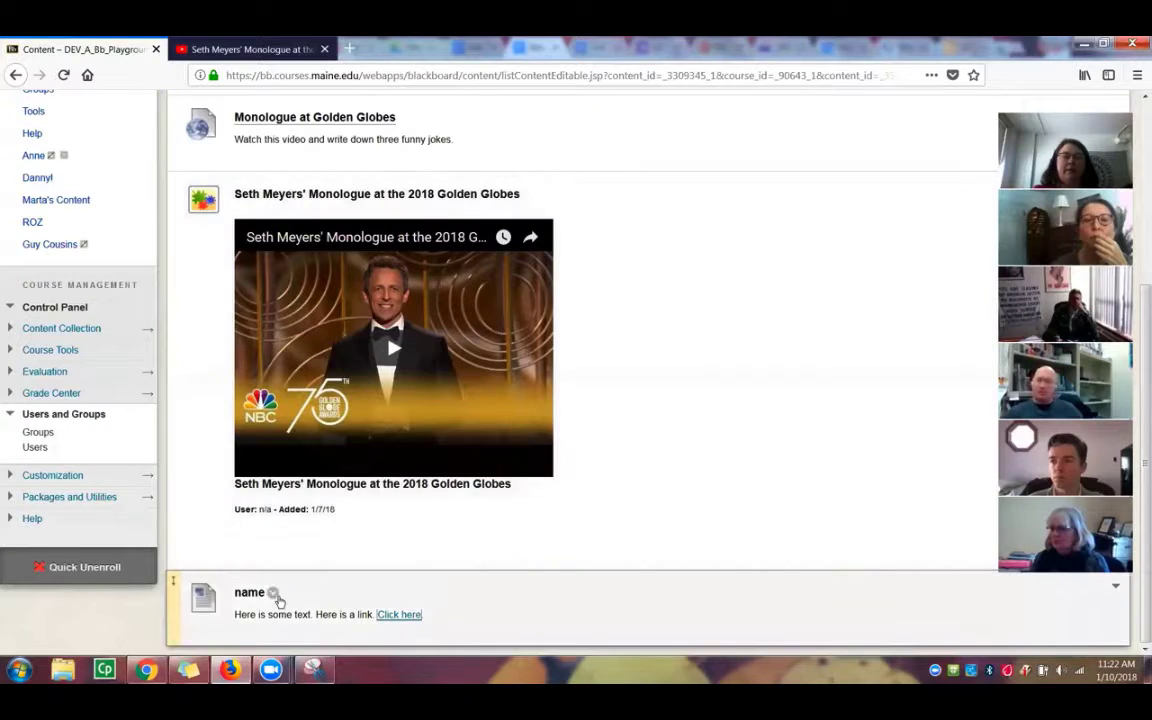
click(274, 594)
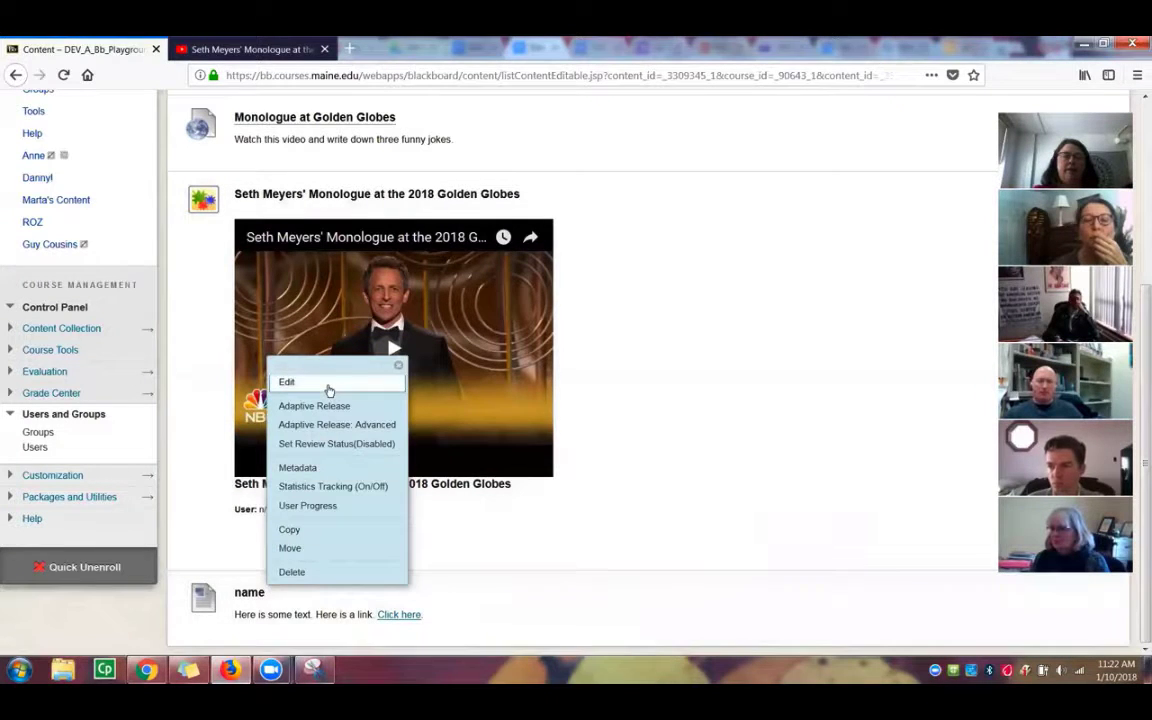
click(322, 385)
scroll(738, 445, down, 3)
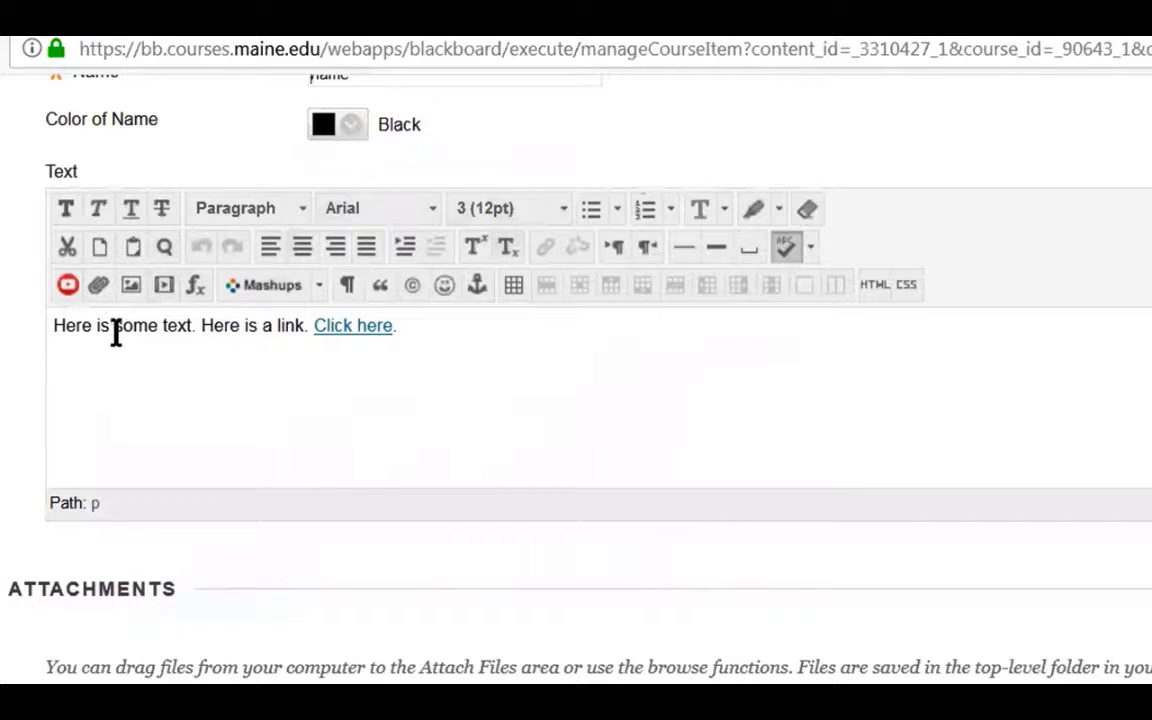
drag(114, 330, 192, 347)
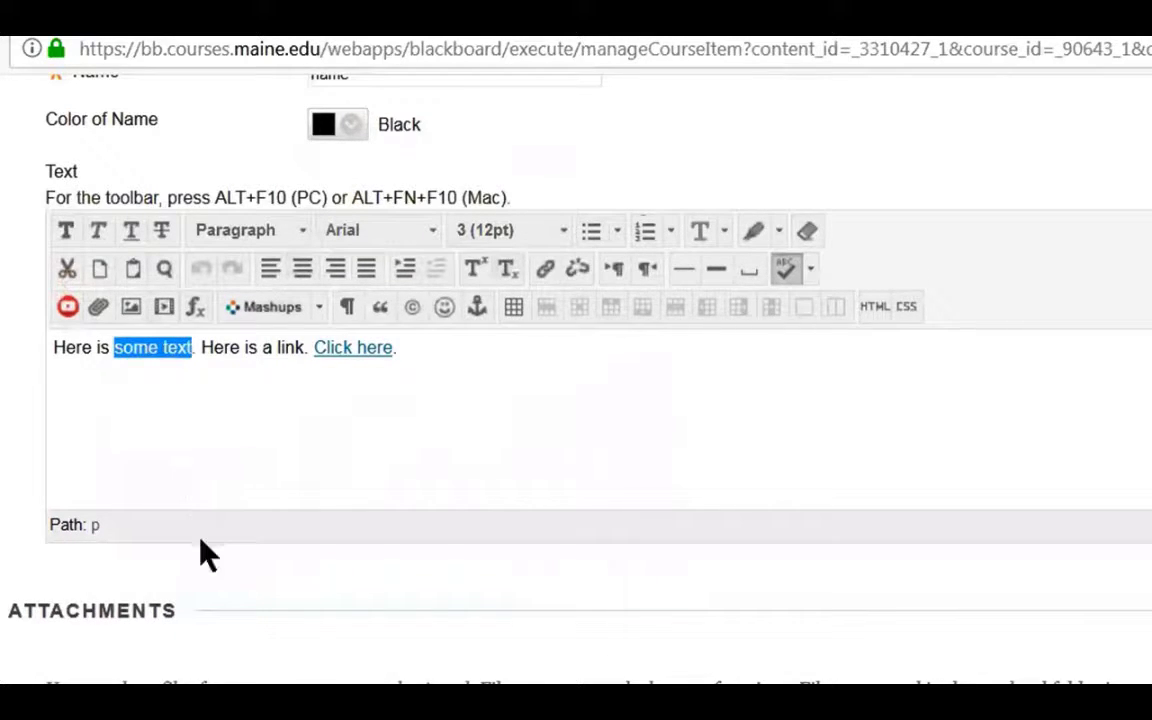
click(549, 280)
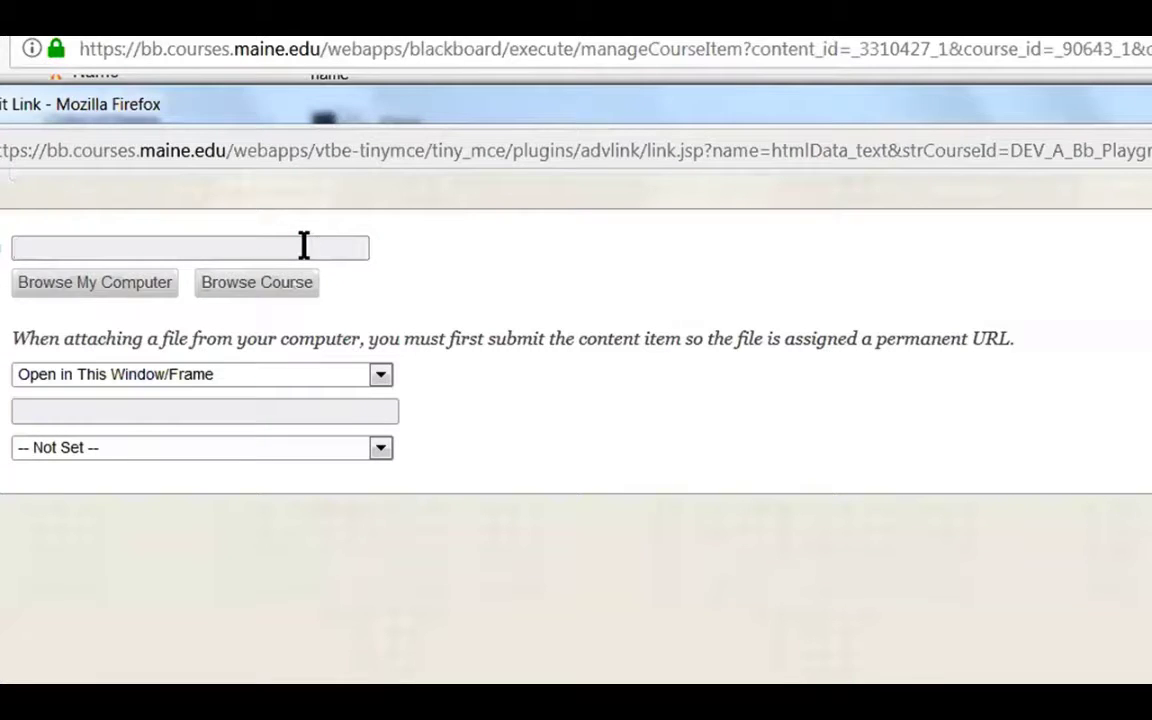
text(https://www.youtube.com/watch?v=bMQJPsZsL00)
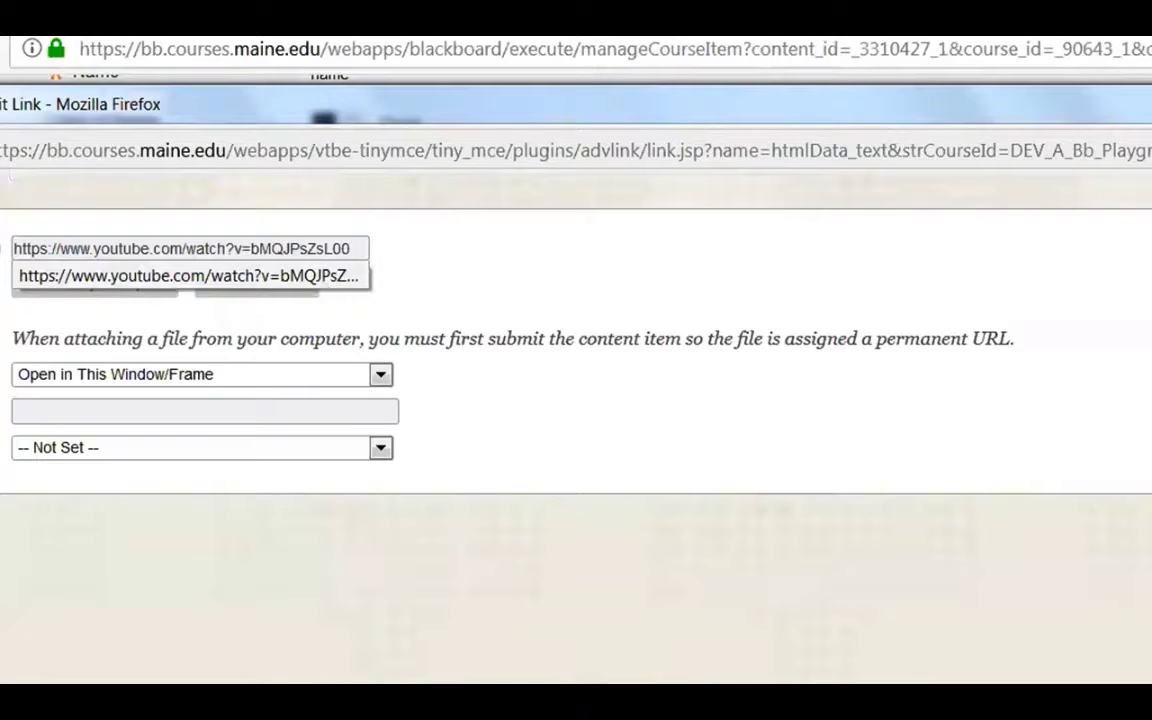
key(Escape)
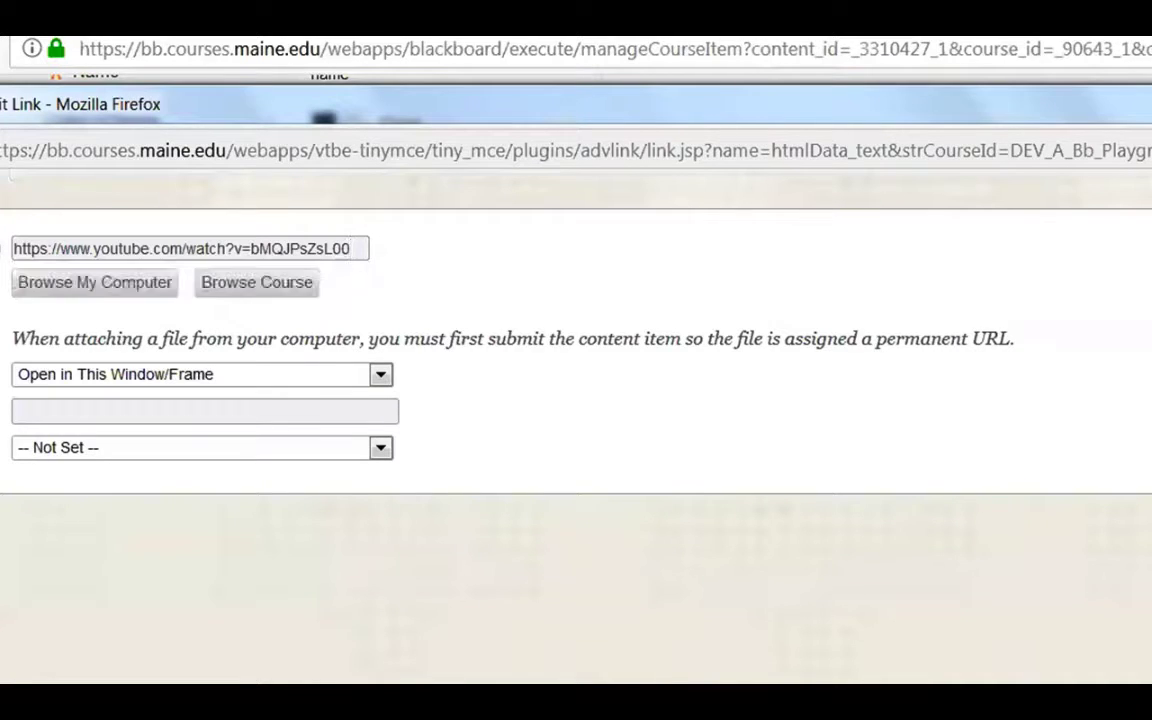
click(826, 516)
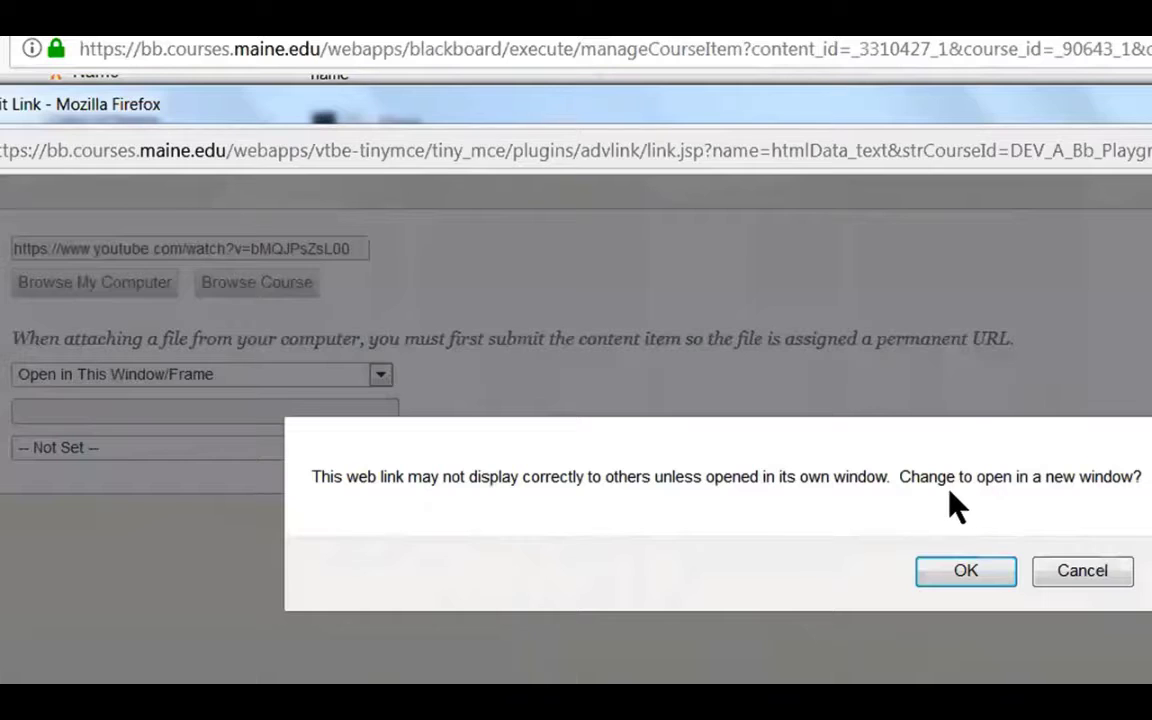
click(966, 572)
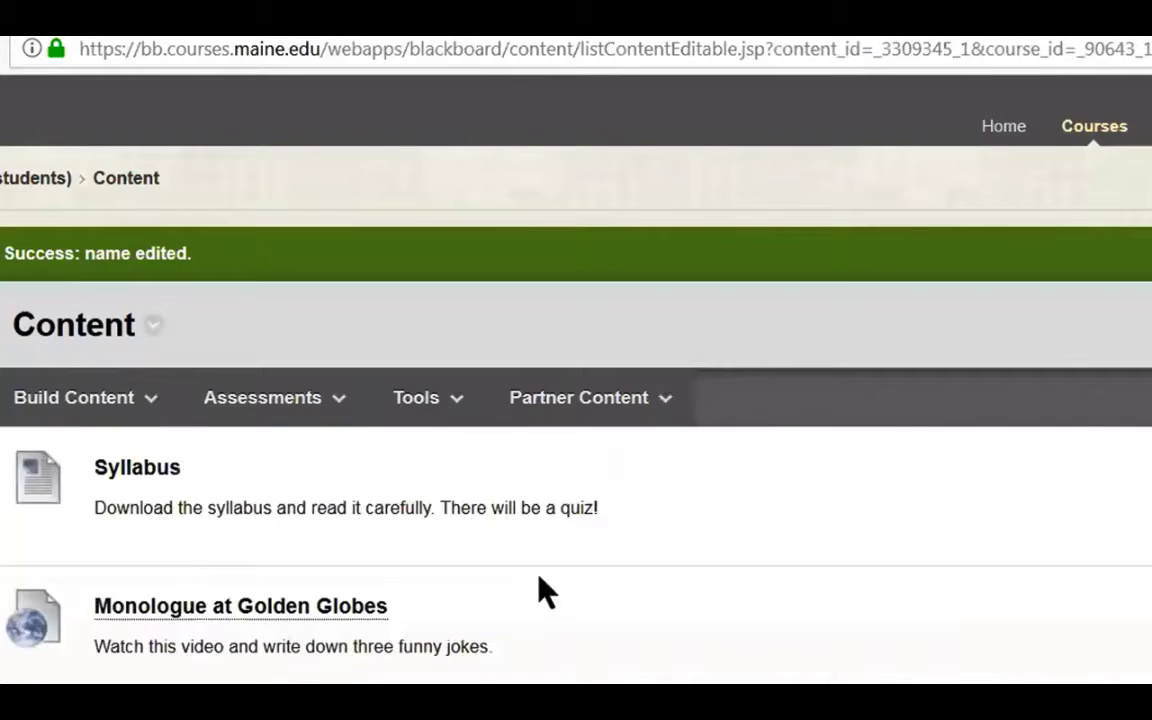
middle_click(663, 607)
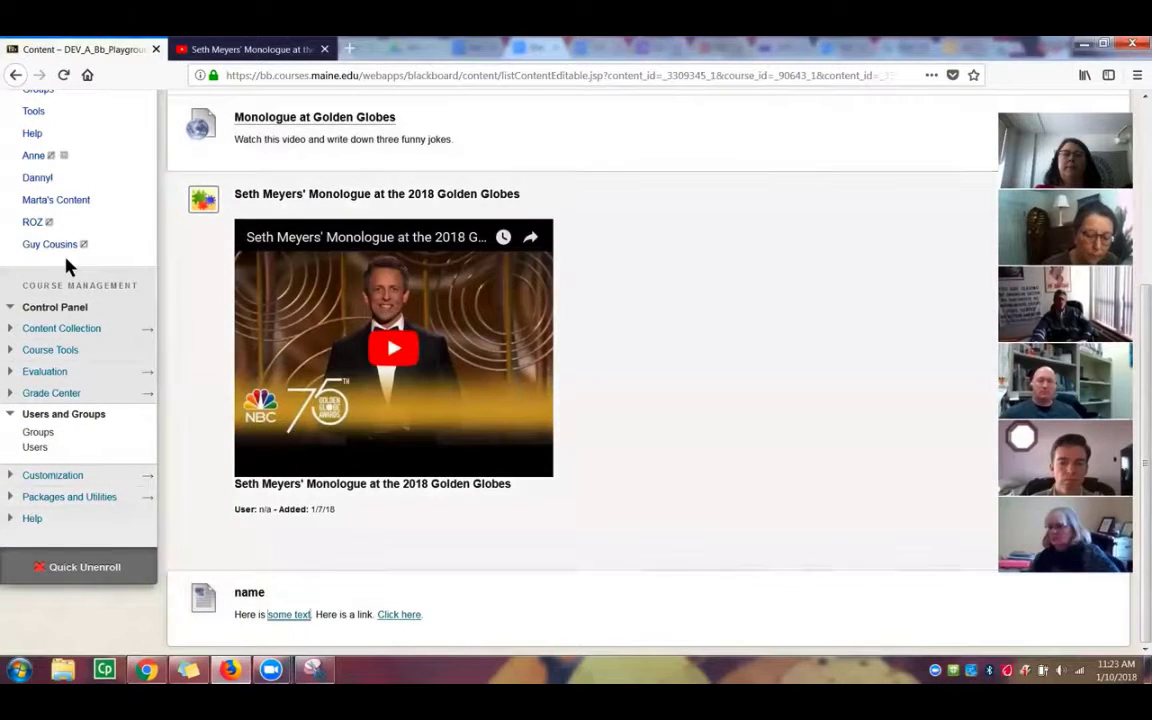
Step: Create a new course announcement with the subject "Assignments for Week 5"
scroll(68, 265, up, 5)
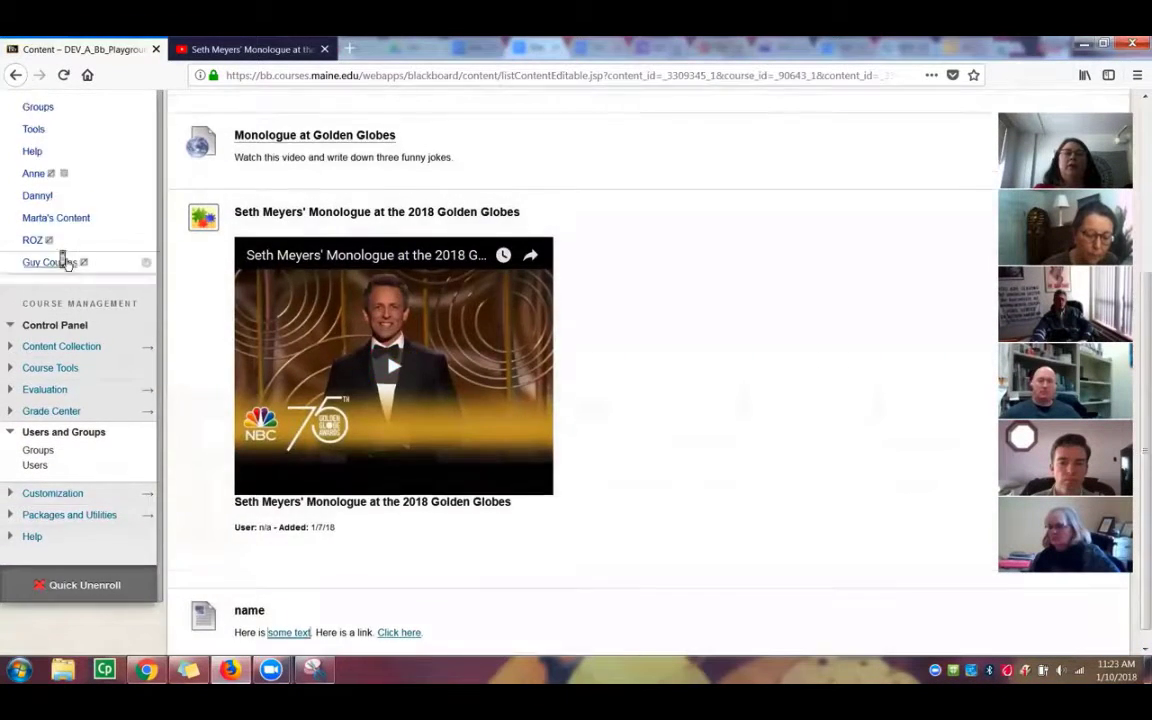
click(47, 309)
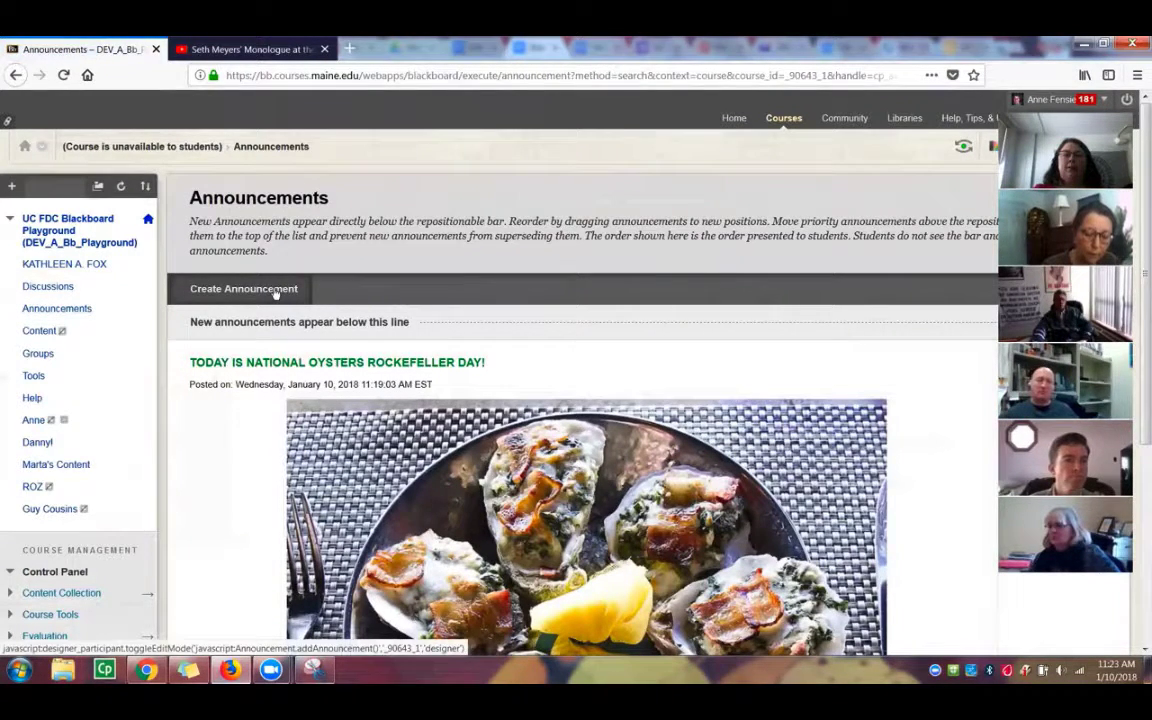
click(275, 290)
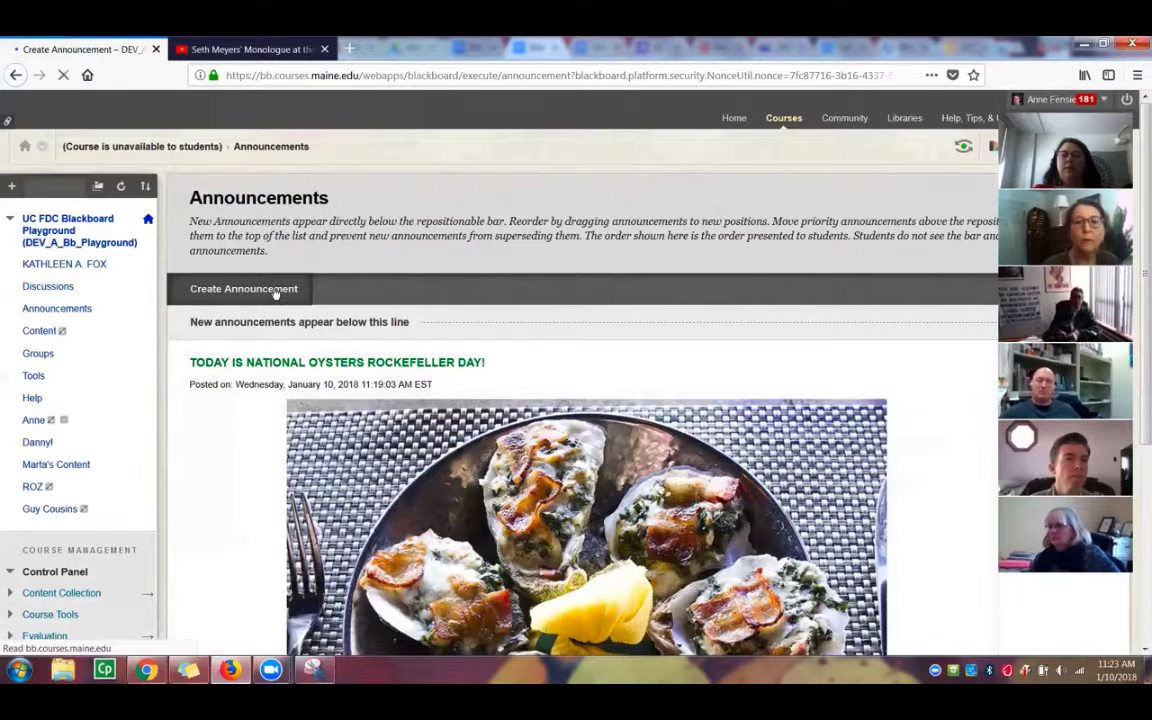
scroll(565, 437, down, 2)
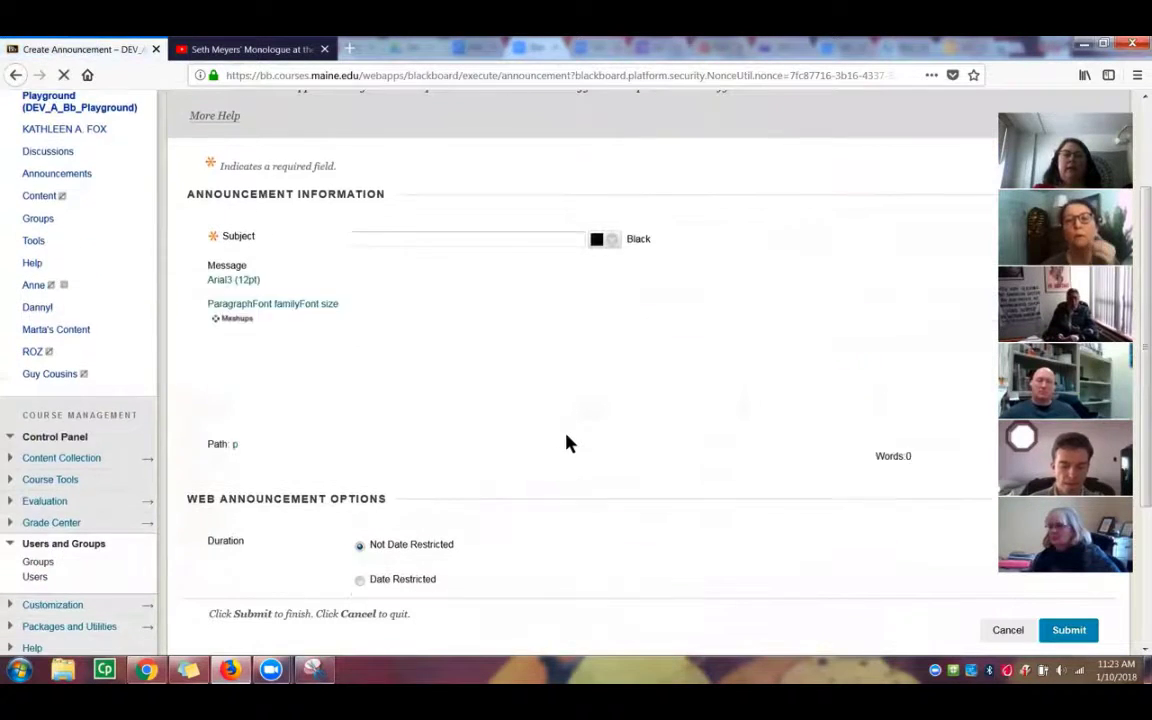
text(Assignments for)
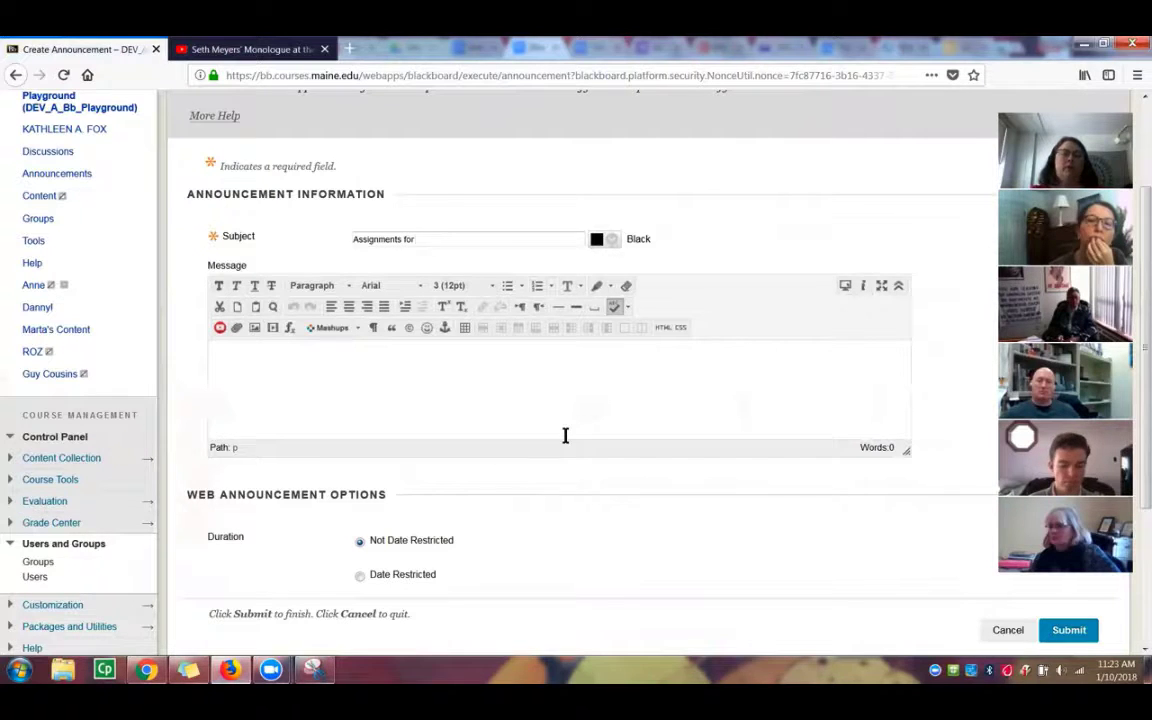
text( Week 5)
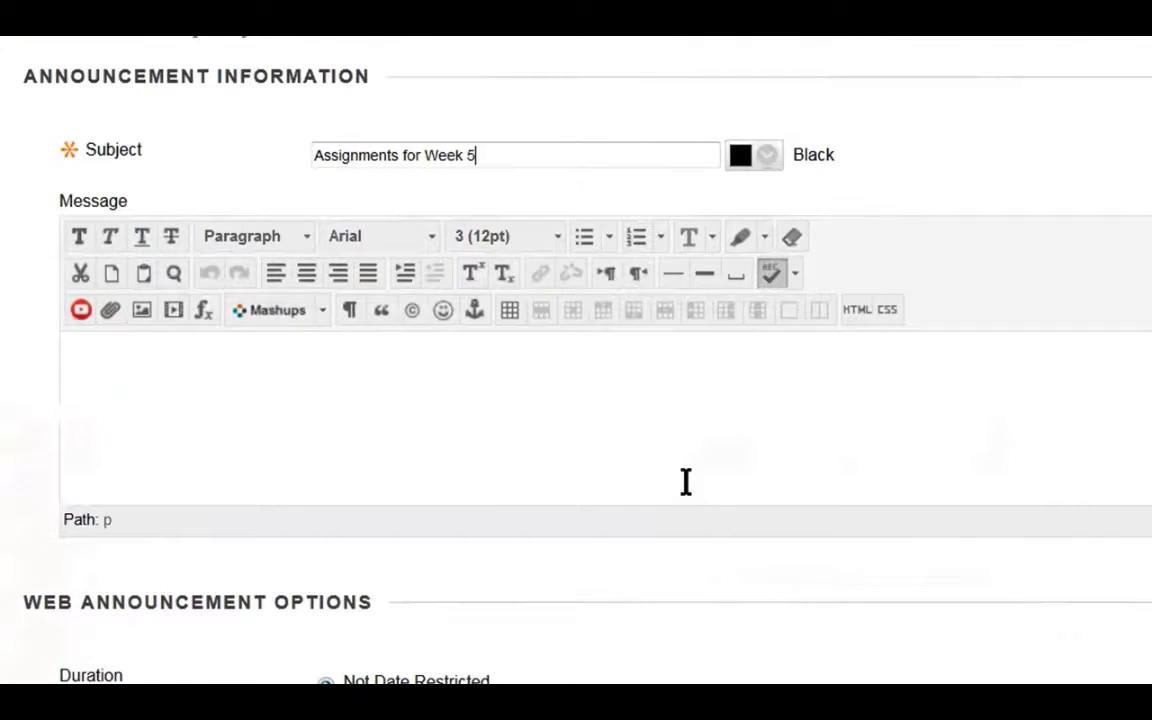
Step: Begin the announcement message with "Watch this video:" and, on a new line, "Monologue from Golden Globes."
click(600, 386)
text(Wat)
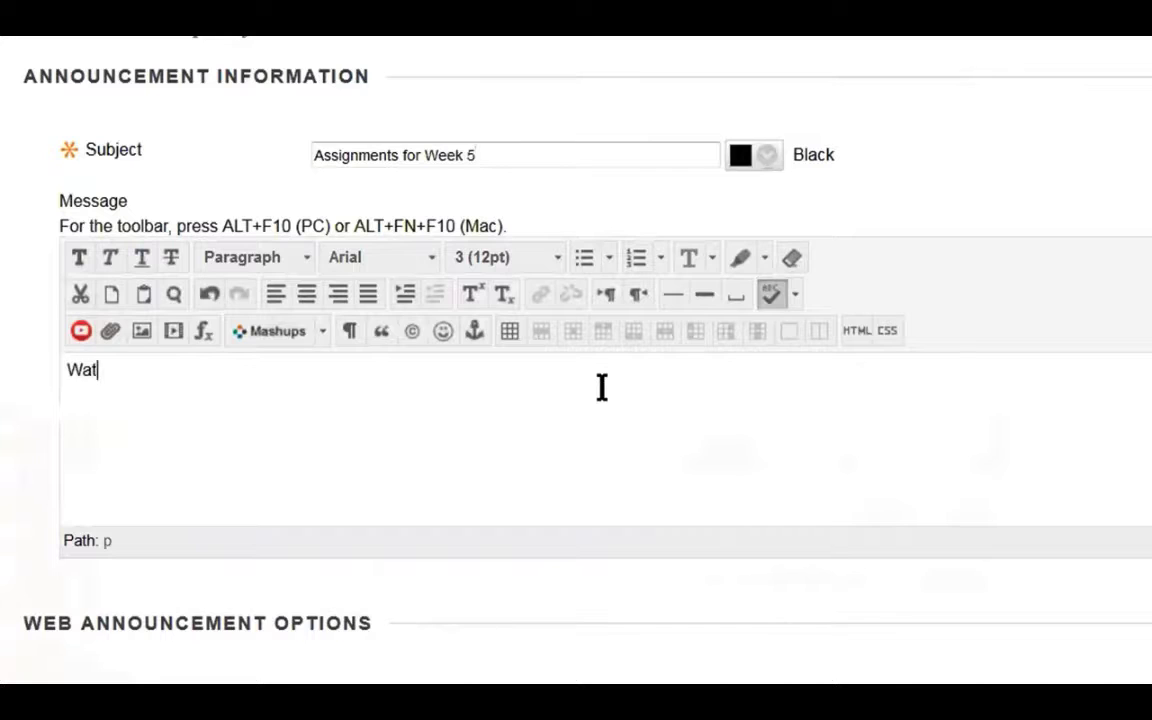
text(ch this video)
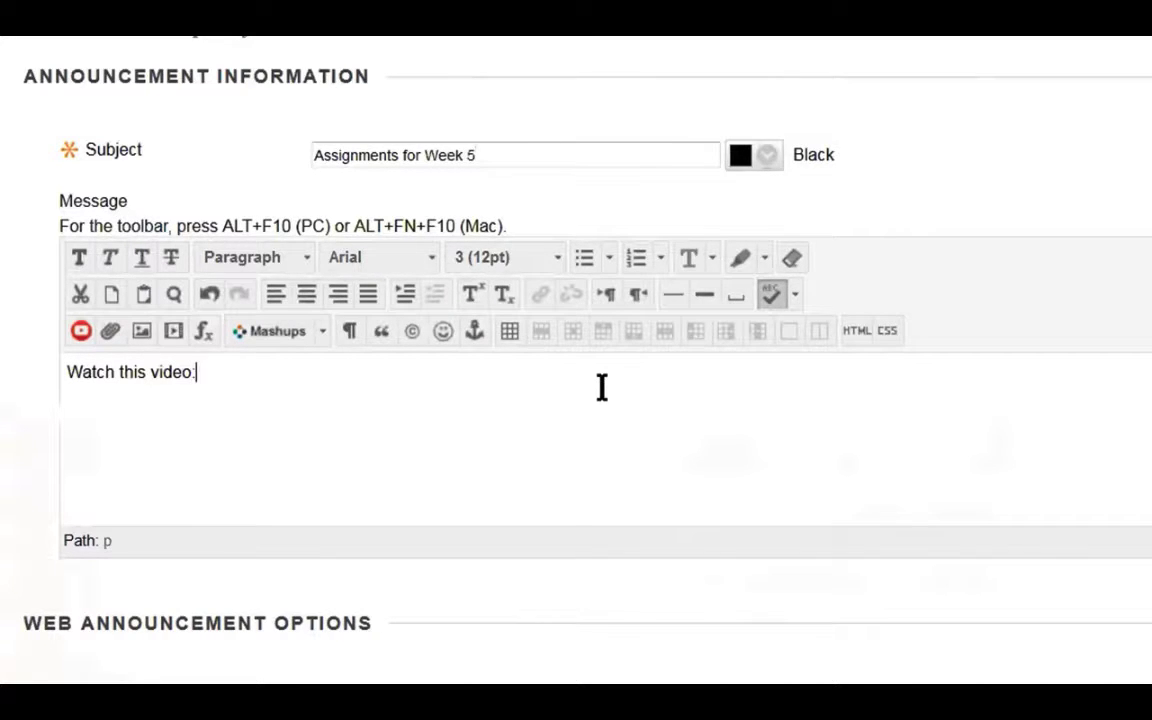
text(:)
key(Return)
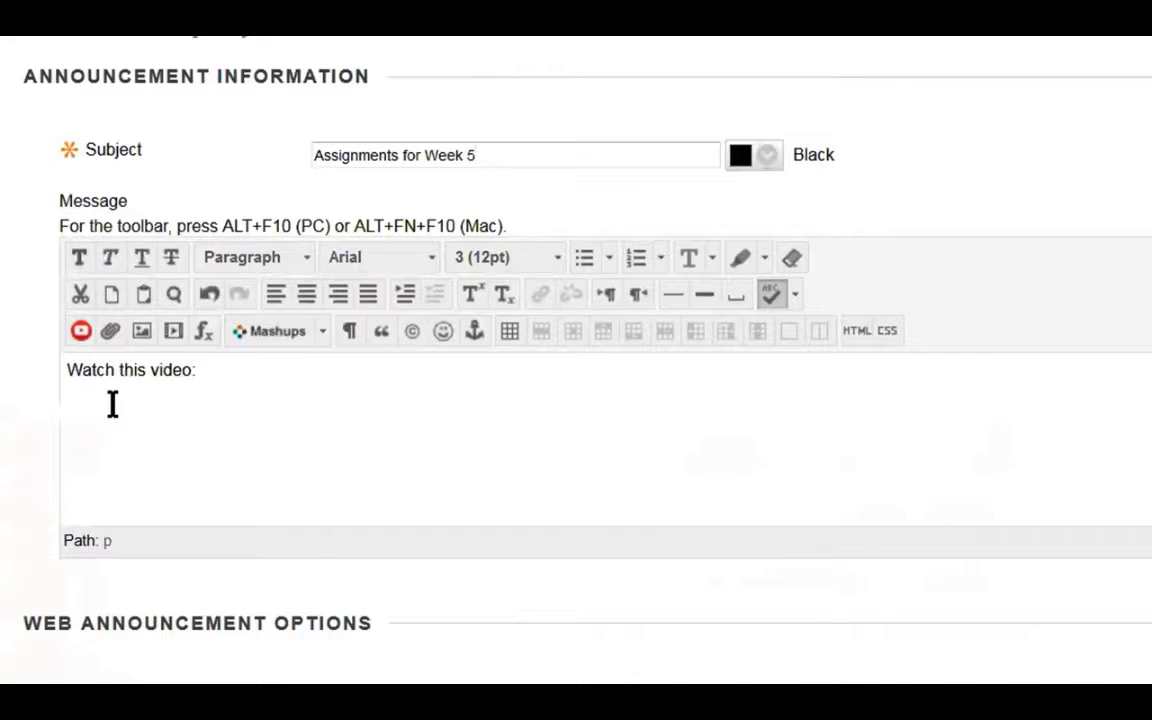
text(Monologyue )
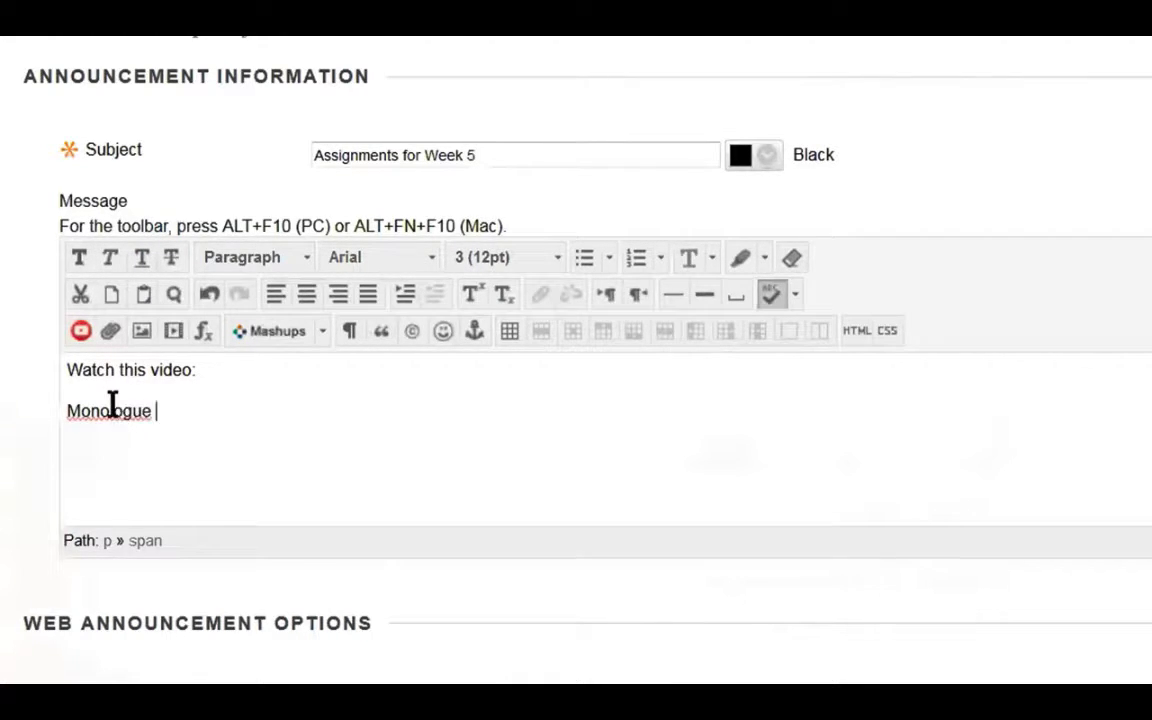
text(from Golden Globes.)
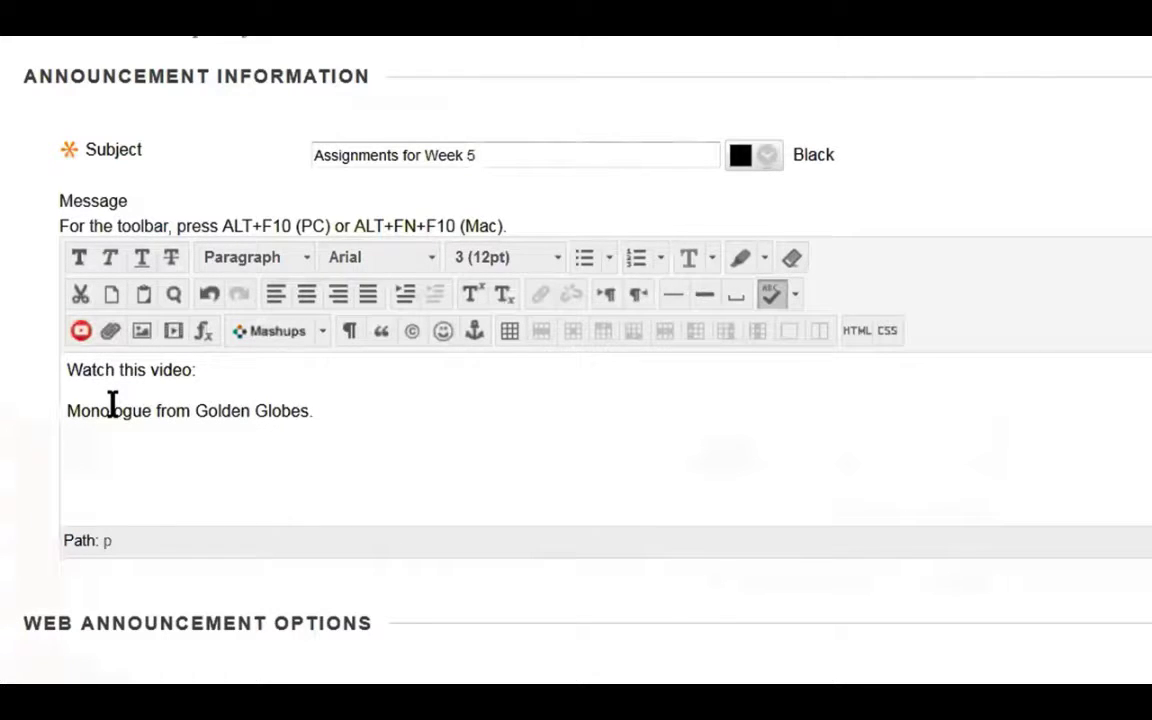
Step: Add the line "Read this article:" to the message, followed by the line "Bla blah blah...."
key(Return)
text(Read this a)
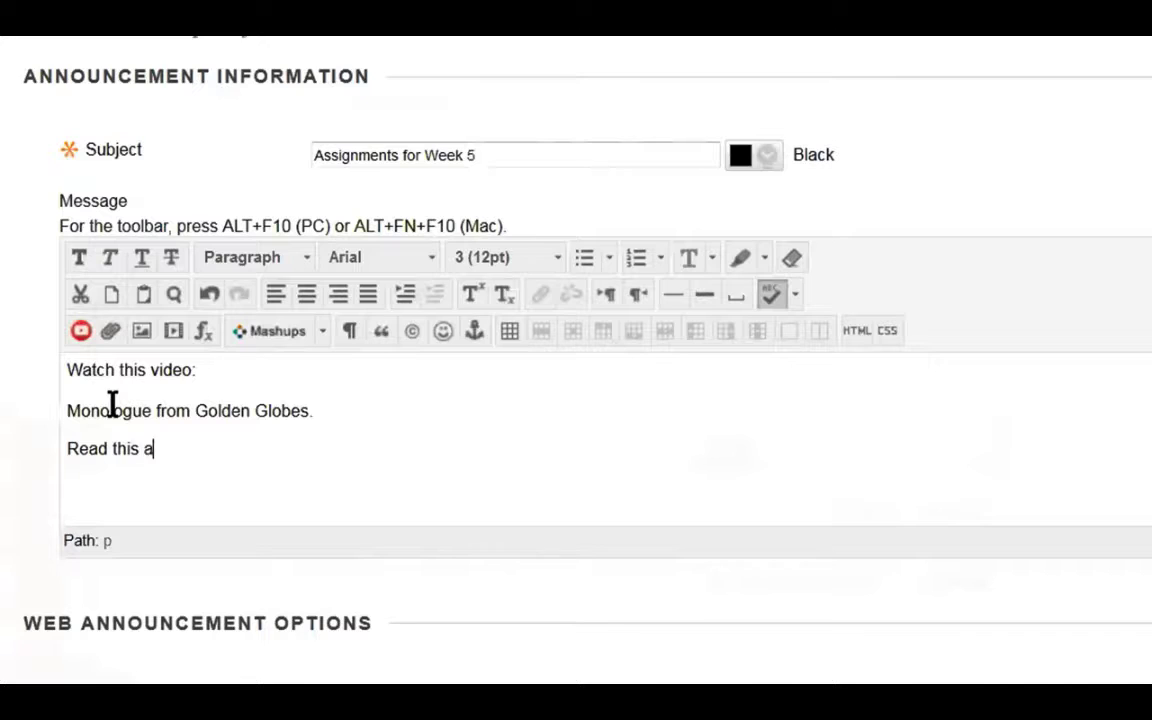
text(rticle:)
key(Return)
text(Bla b)
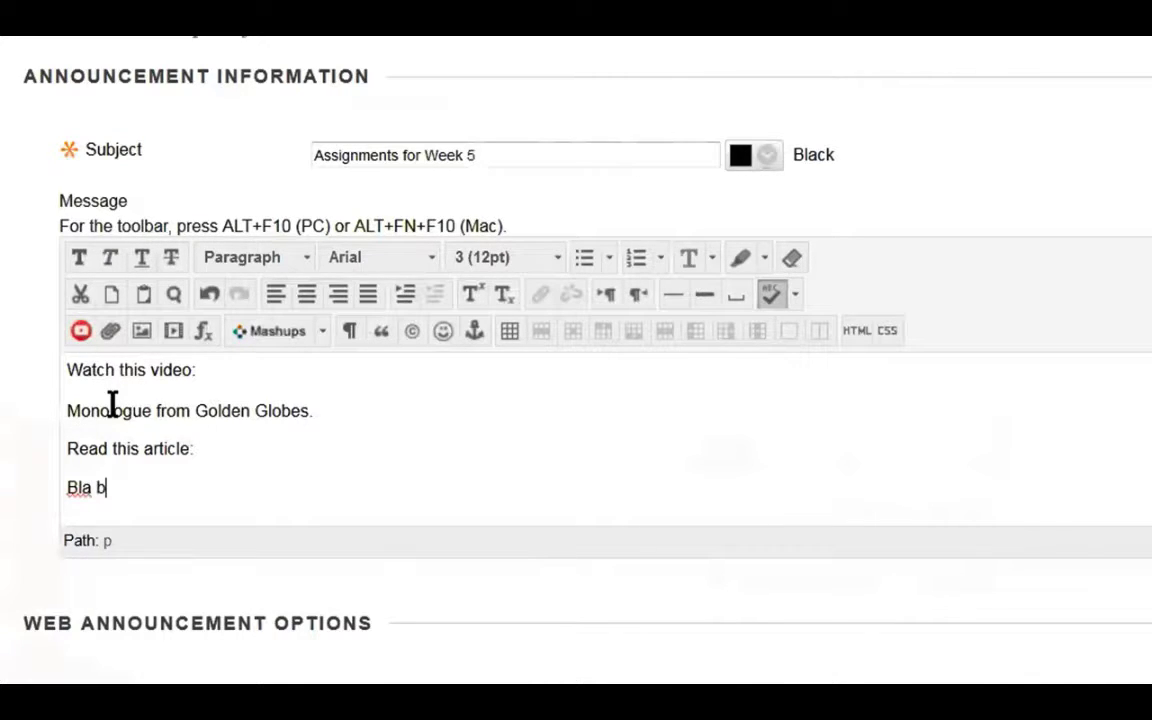
text(lah blah....)
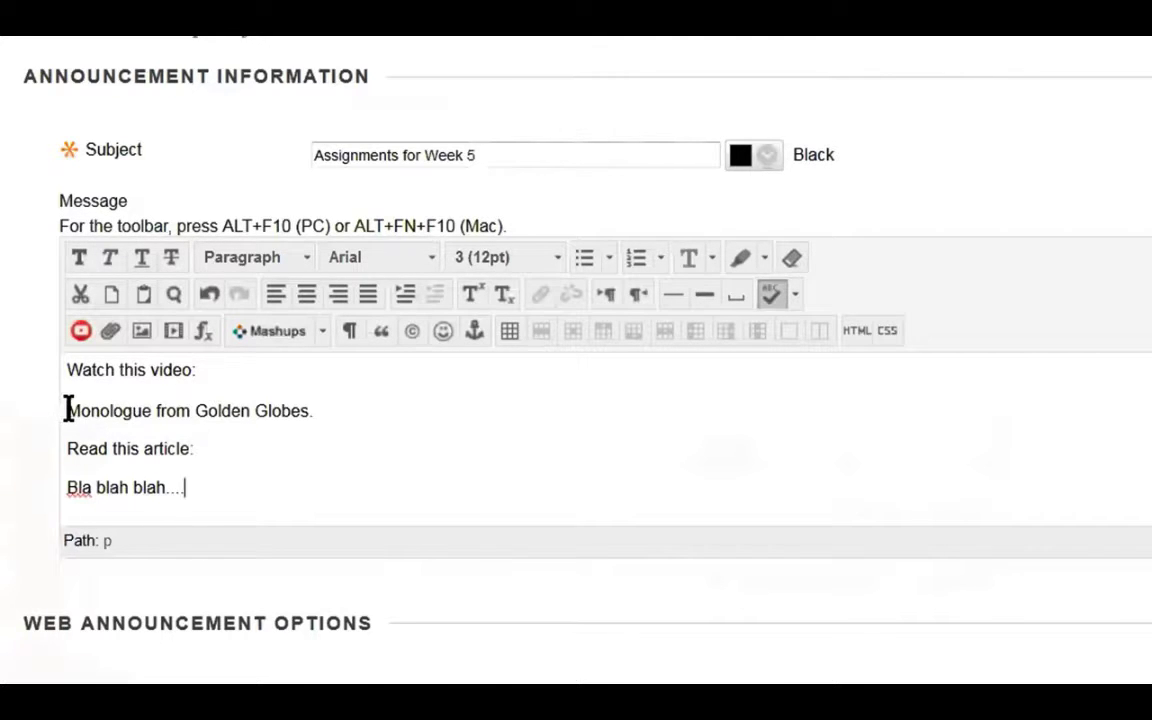
drag(67, 408, 312, 411)
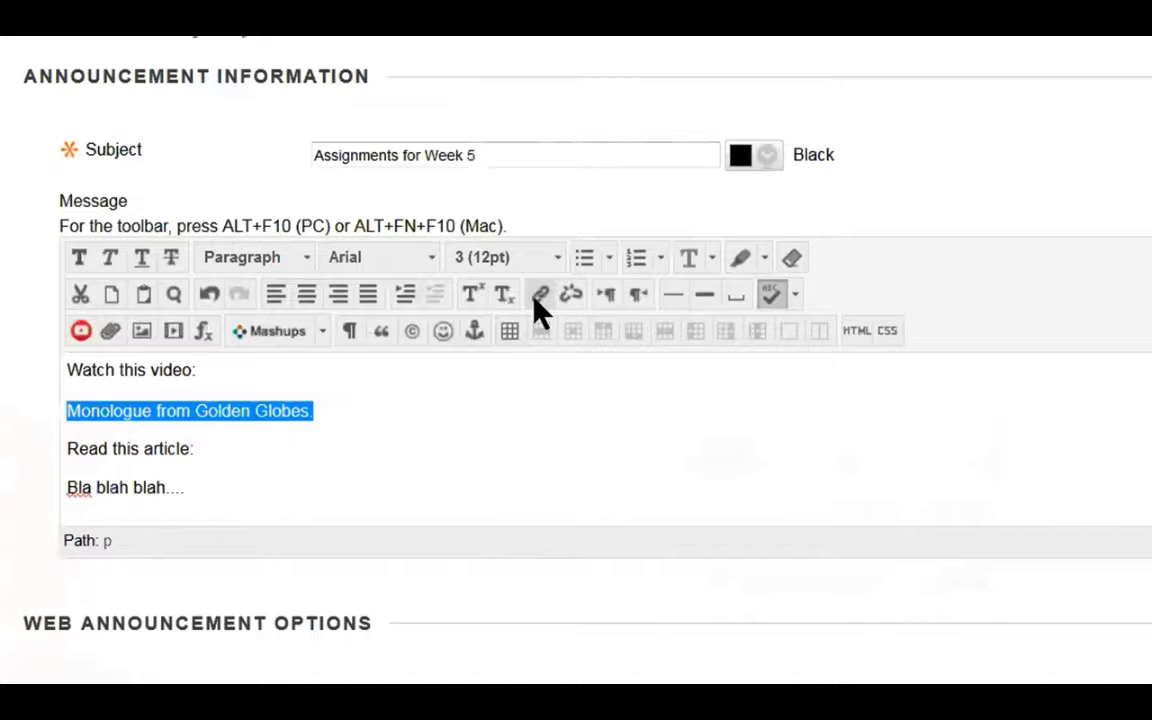
click(537, 300)
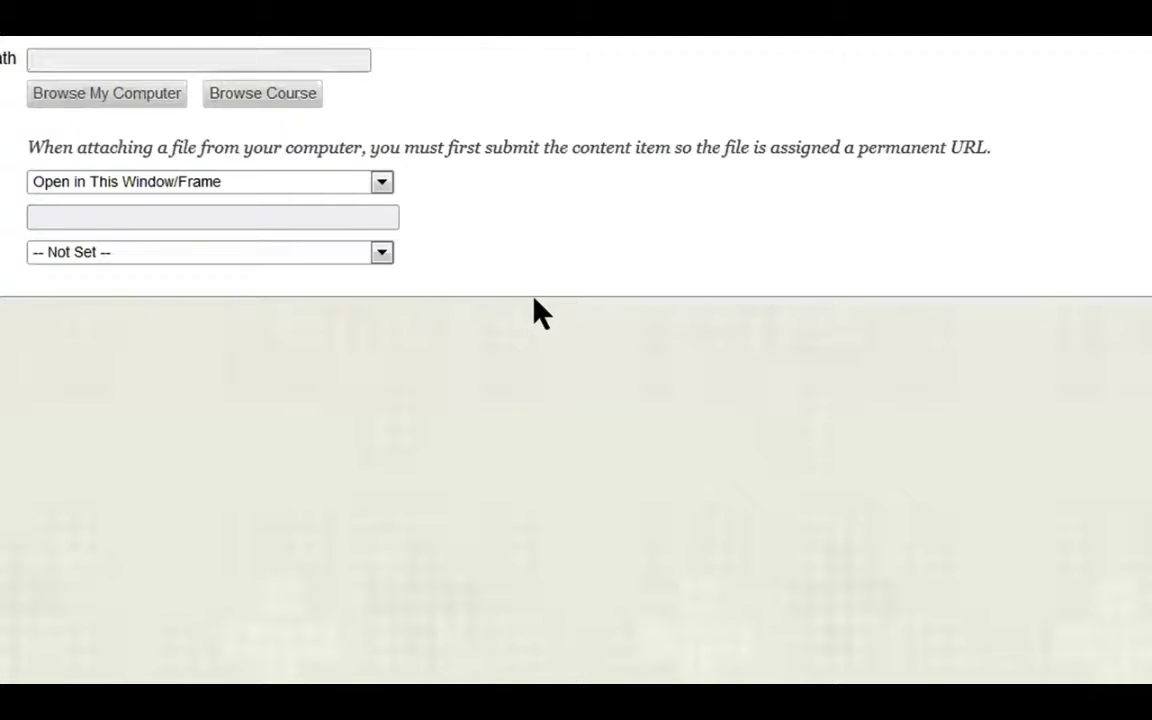
text(https://www.youtube.com/watch?v=bMQJPsZsL00)
click(381, 183)
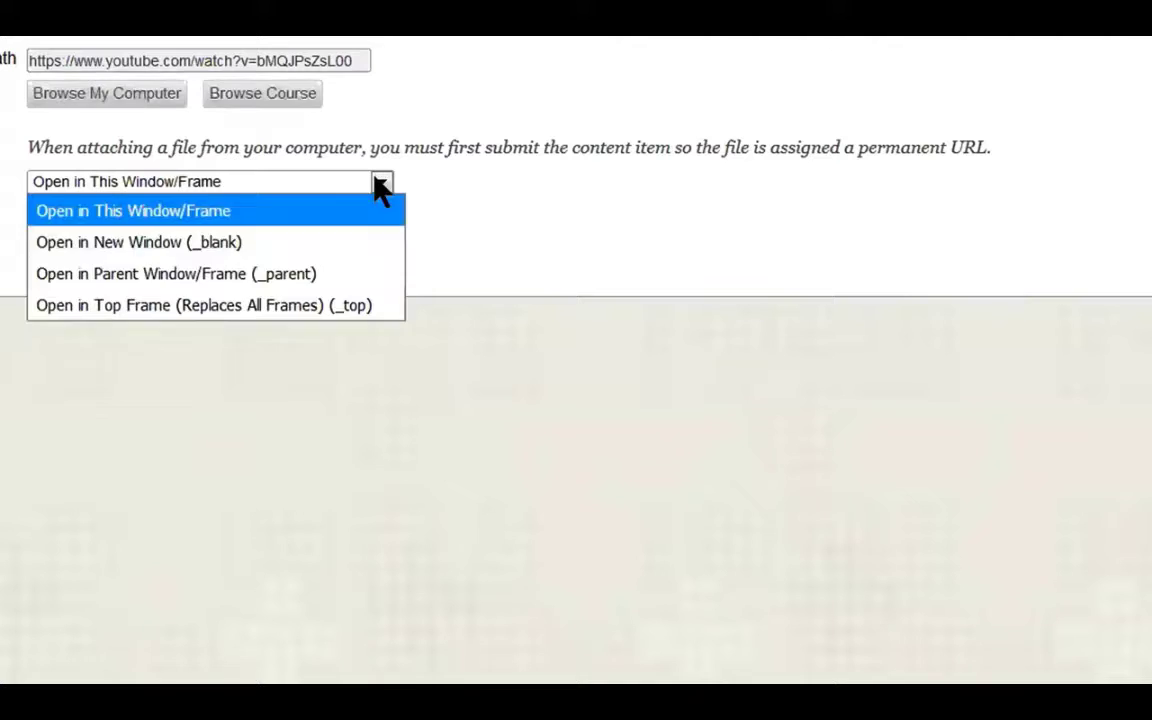
click(329, 242)
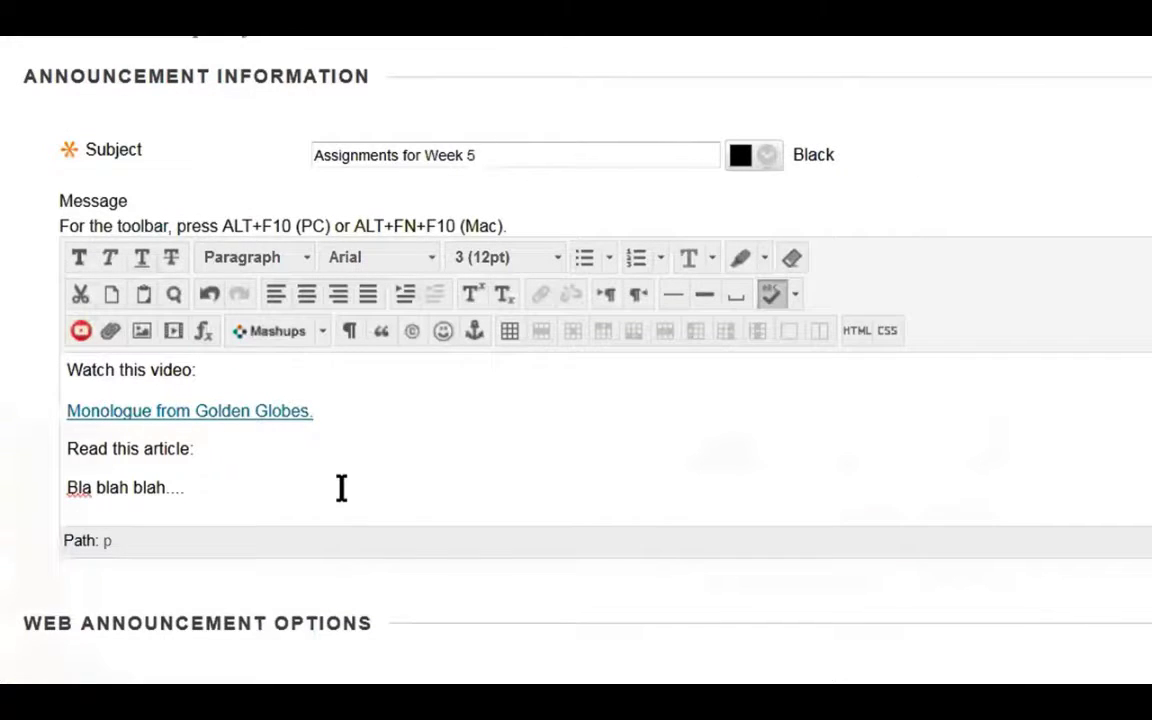
Step: Set the announcement to send a copy immediately by e-mail, and submit it
scroll(800, 440, down, 3)
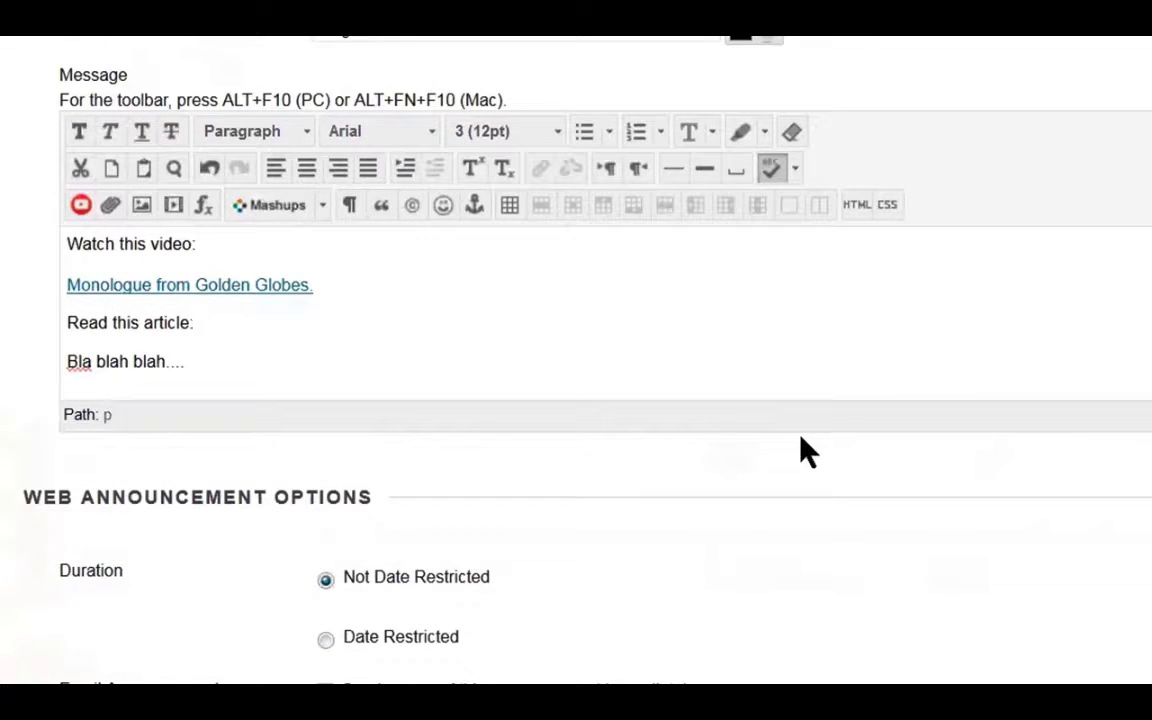
scroll(808, 452, down, 2)
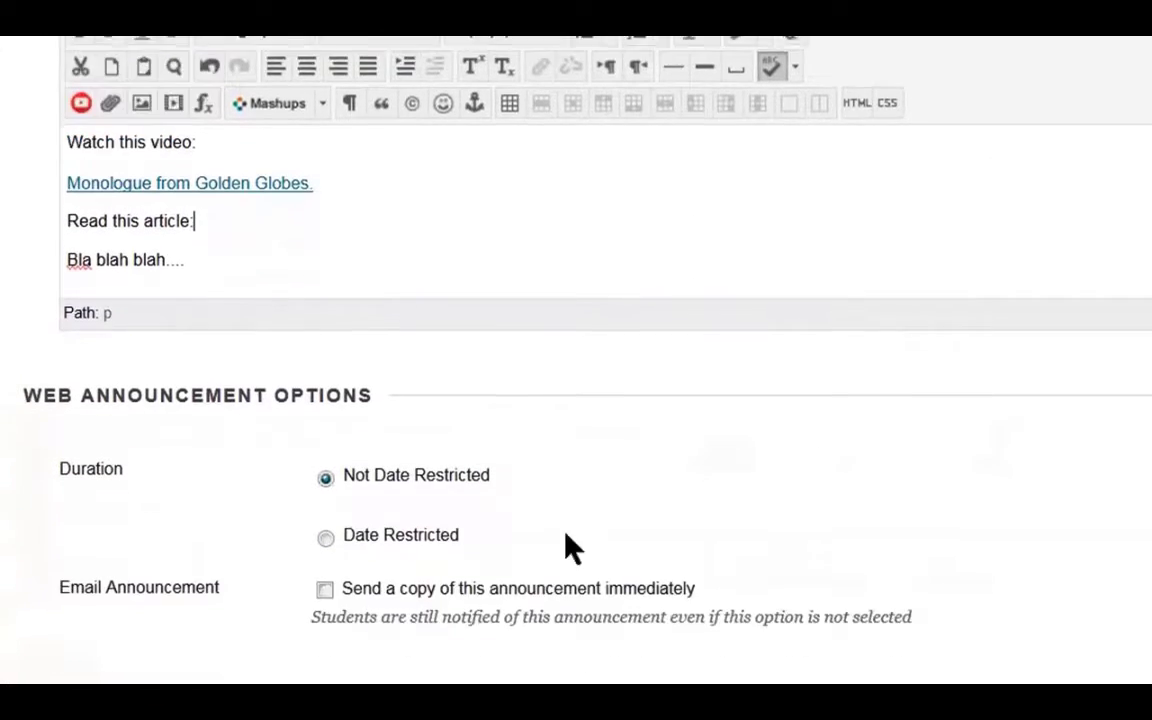
click(326, 591)
scroll(752, 330, down, 2)
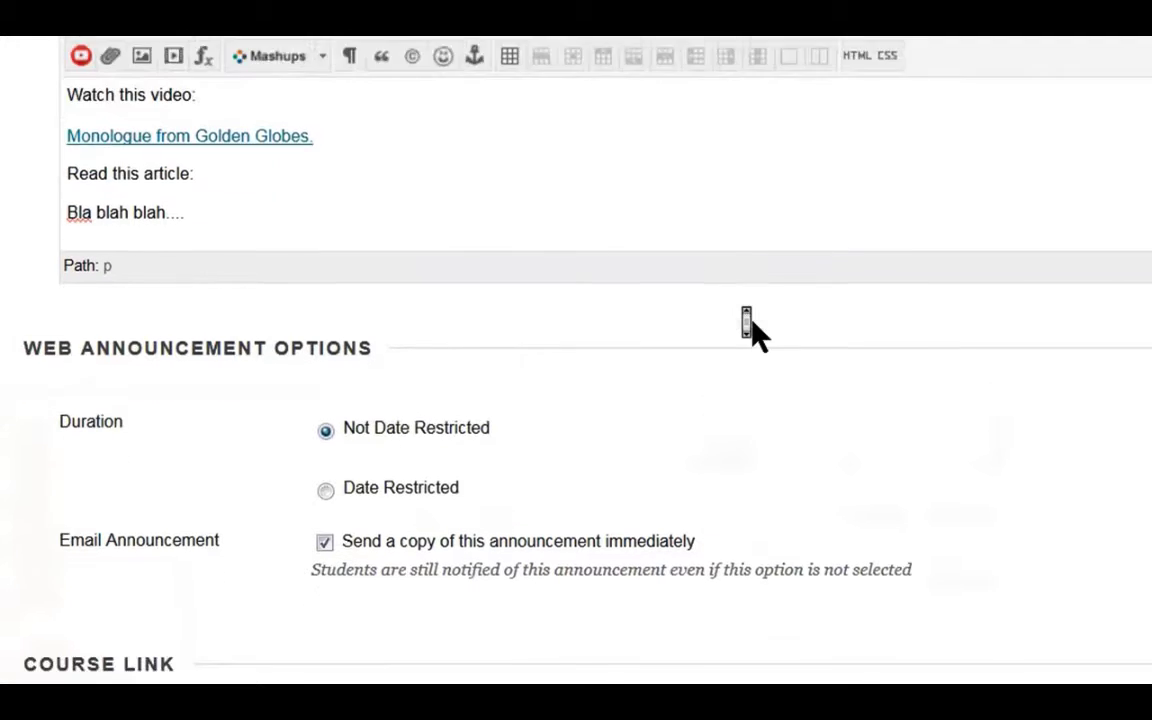
scroll(752, 330, down, 2)
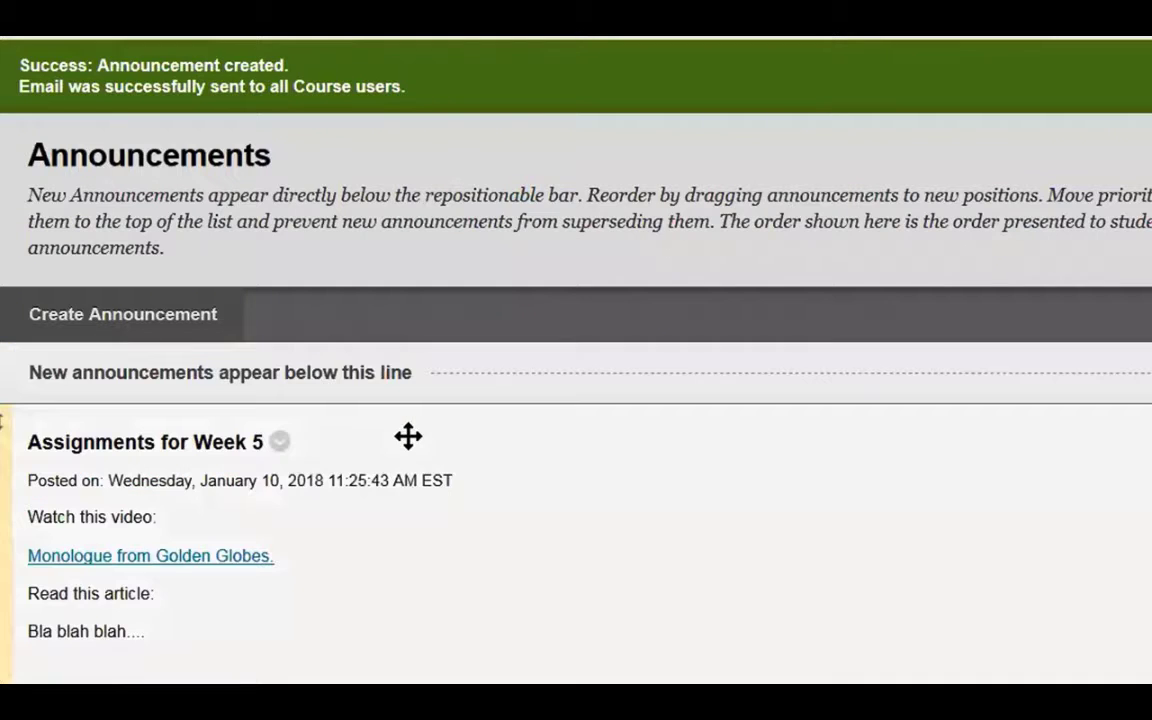
Step: Check the posted "Assignments for Week 5" announcement and open it for editing to review its message and web announcement options
scroll(408, 436, down, 1)
scroll(408, 436, down, 1)
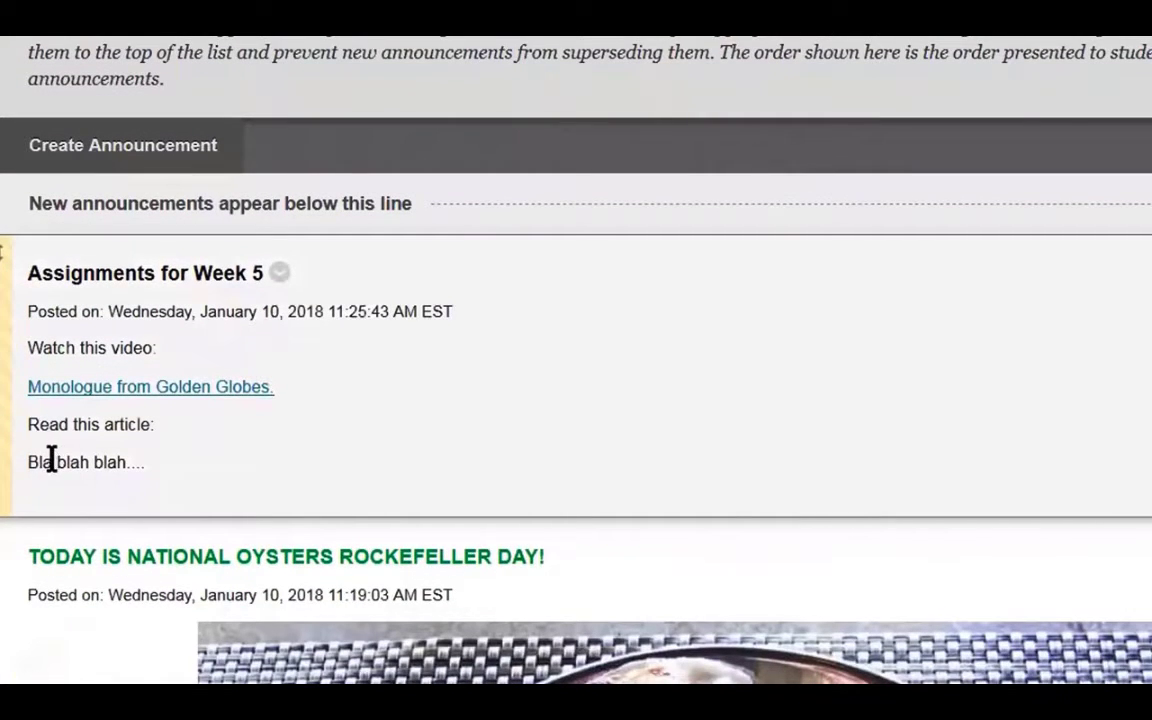
drag(33, 459, 85, 465)
click(276, 288)
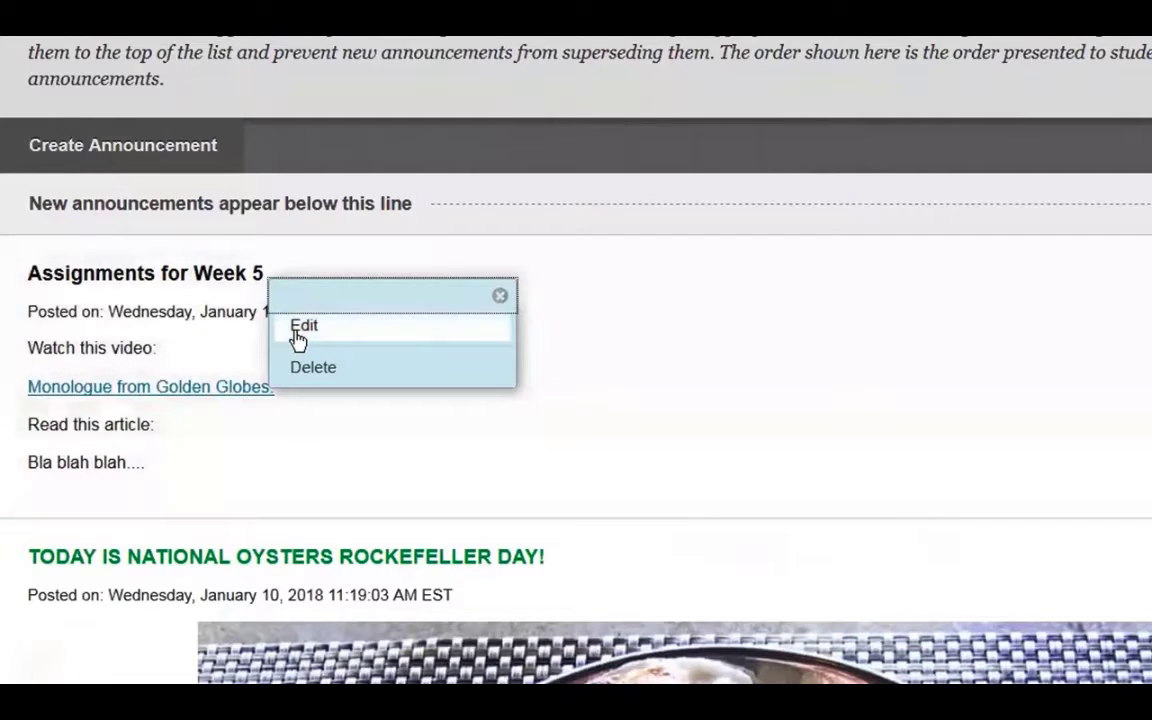
click(296, 334)
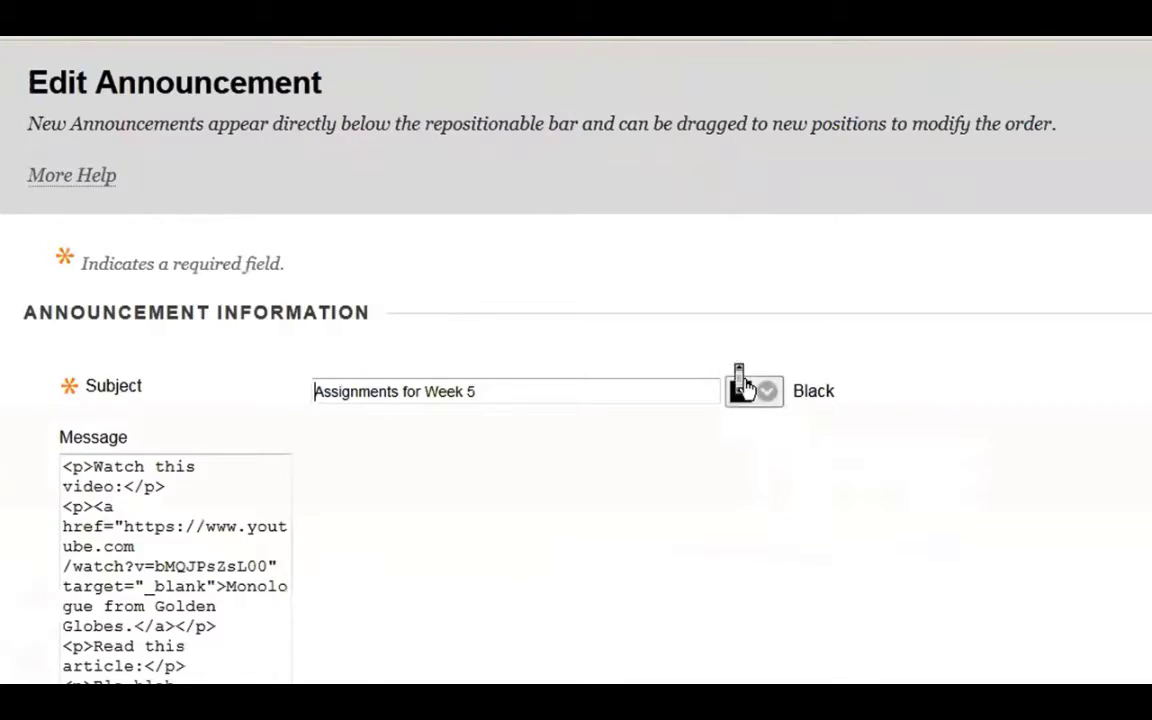
scroll(740, 383, down, 5)
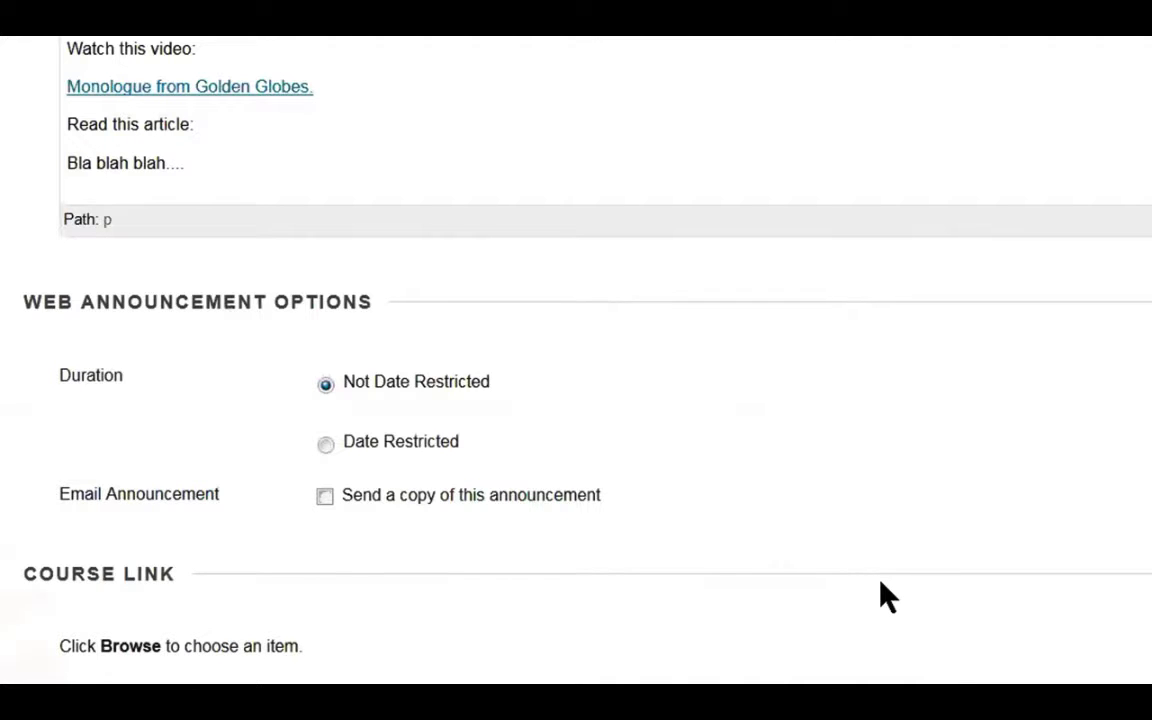
scroll(888, 597, up, 5)
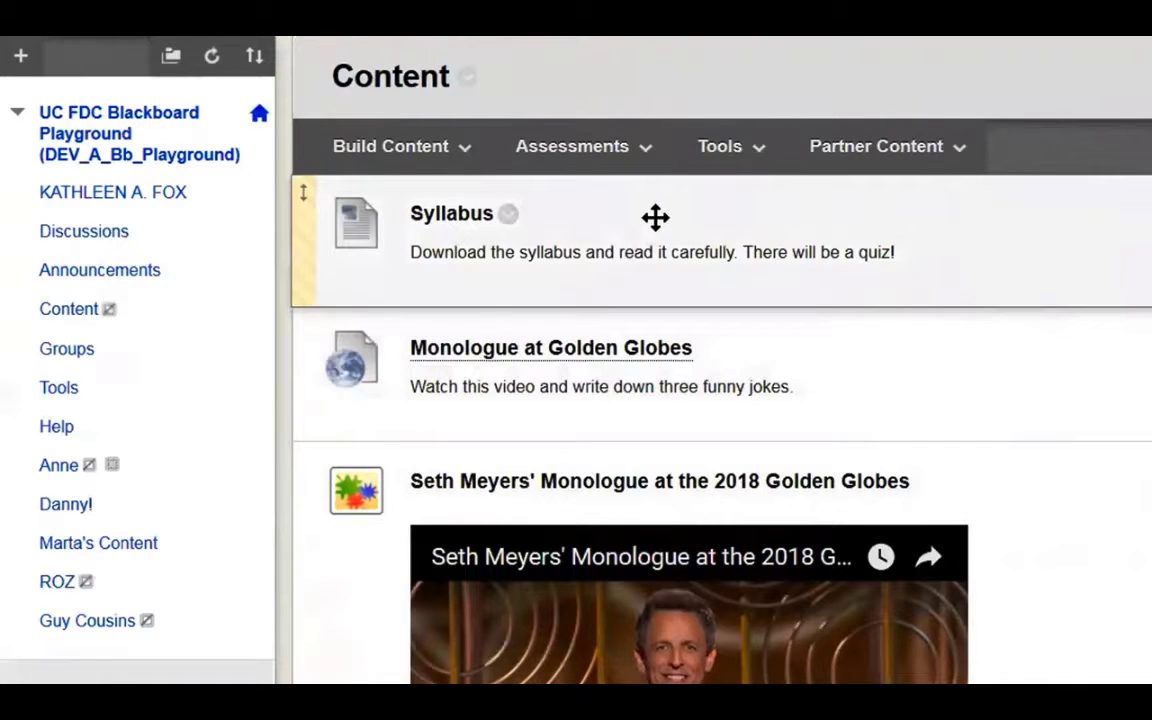
Step: Create a new assignment in the course's Content area with the name "Paper #1"
click(381, 148)
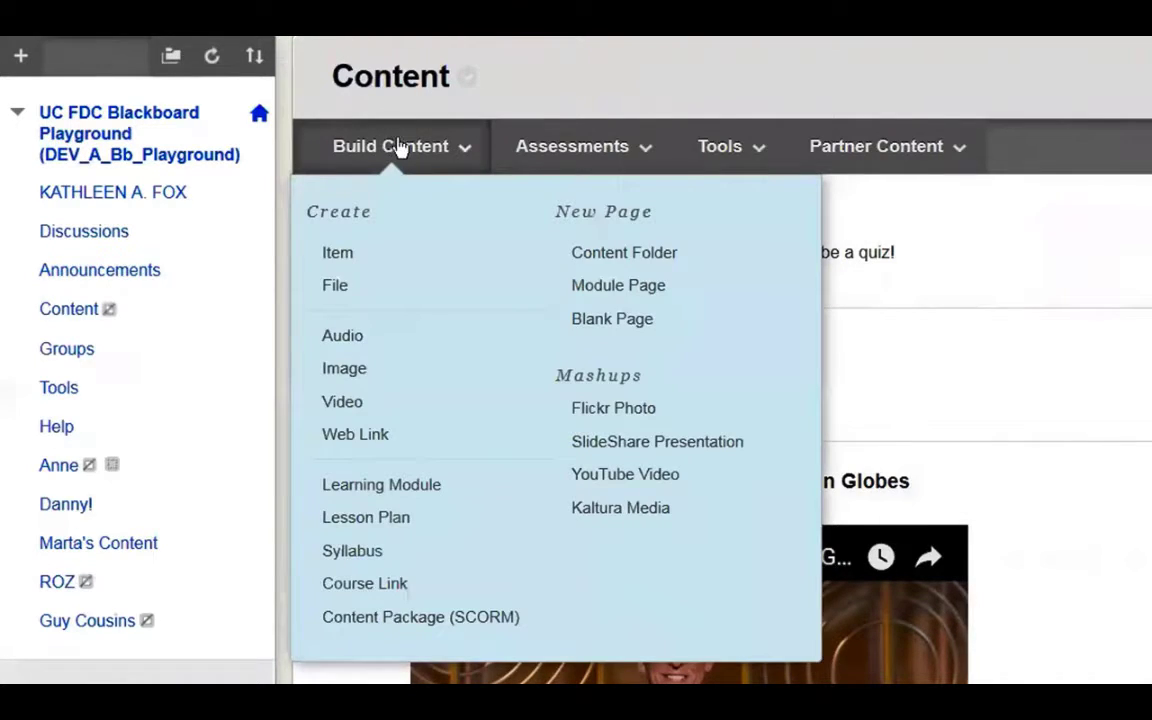
click(577, 150)
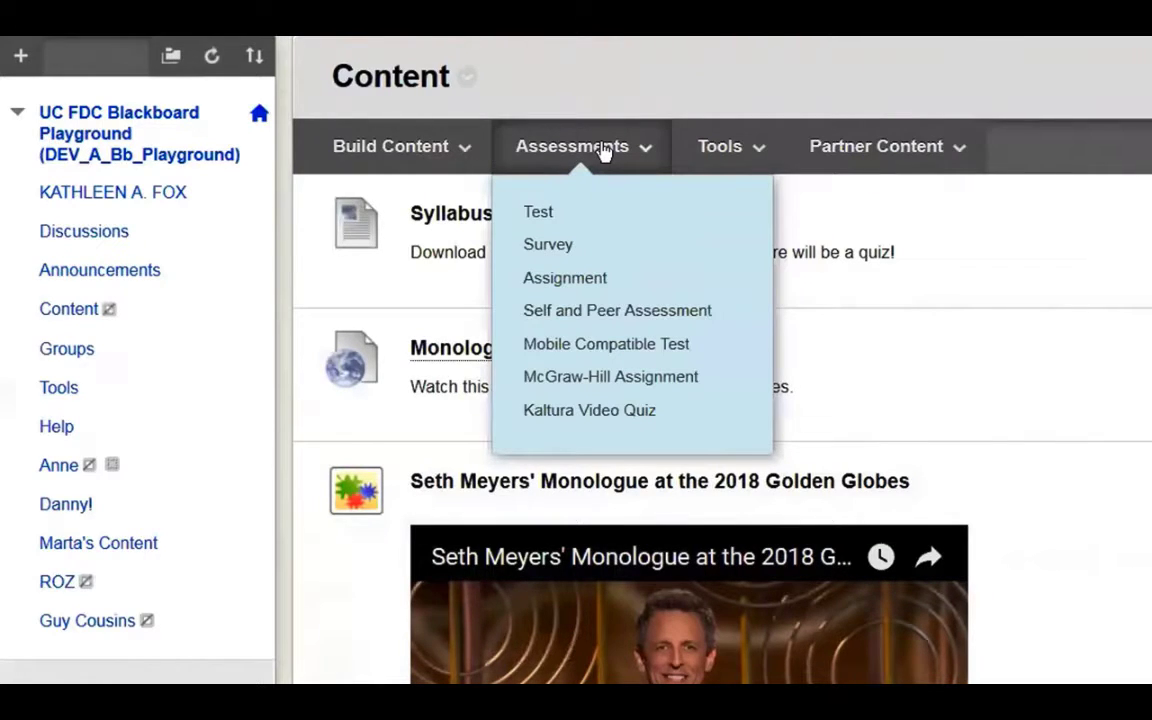
click(590, 122)
click(585, 158)
click(573, 287)
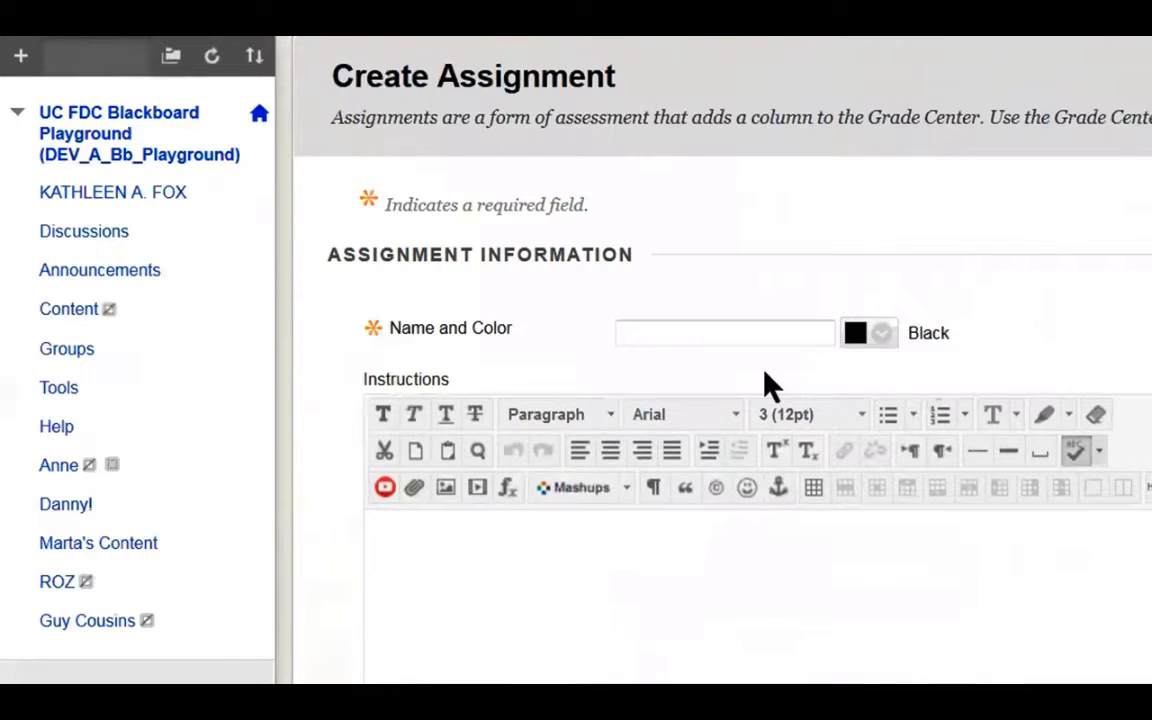
click(666, 334)
text(Paper #1)
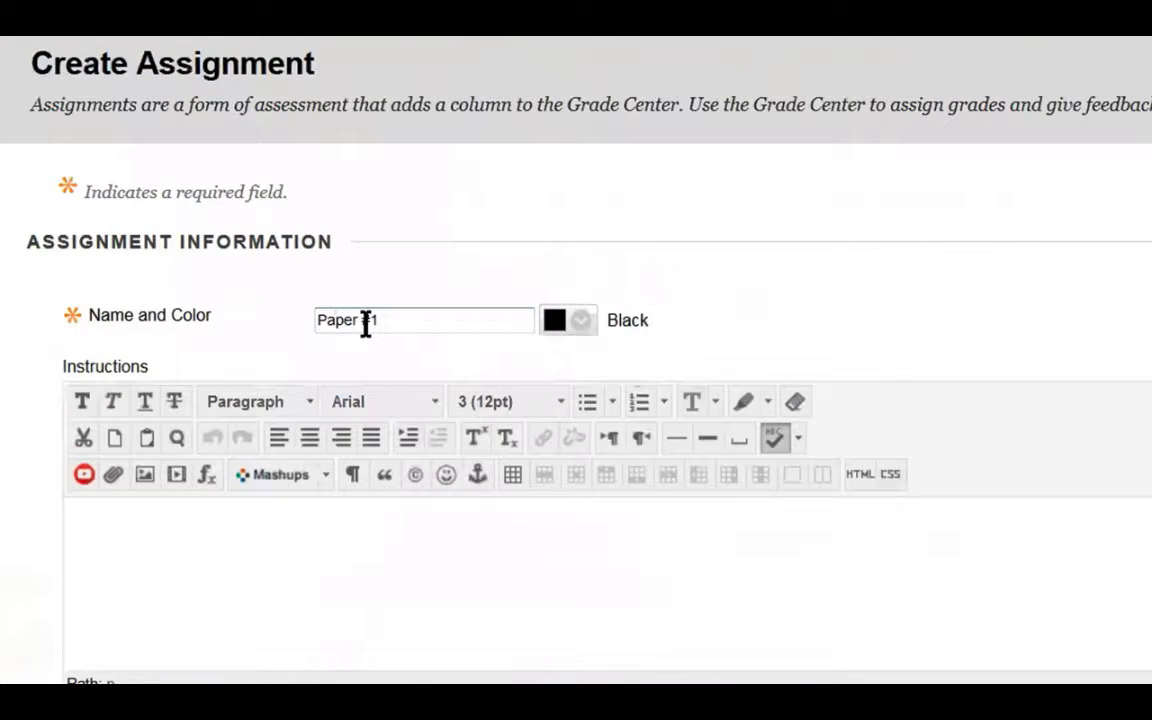
Step: Enter "Here are the instruction..." as the assignment's instructions
click(303, 589)
text(Here are t)
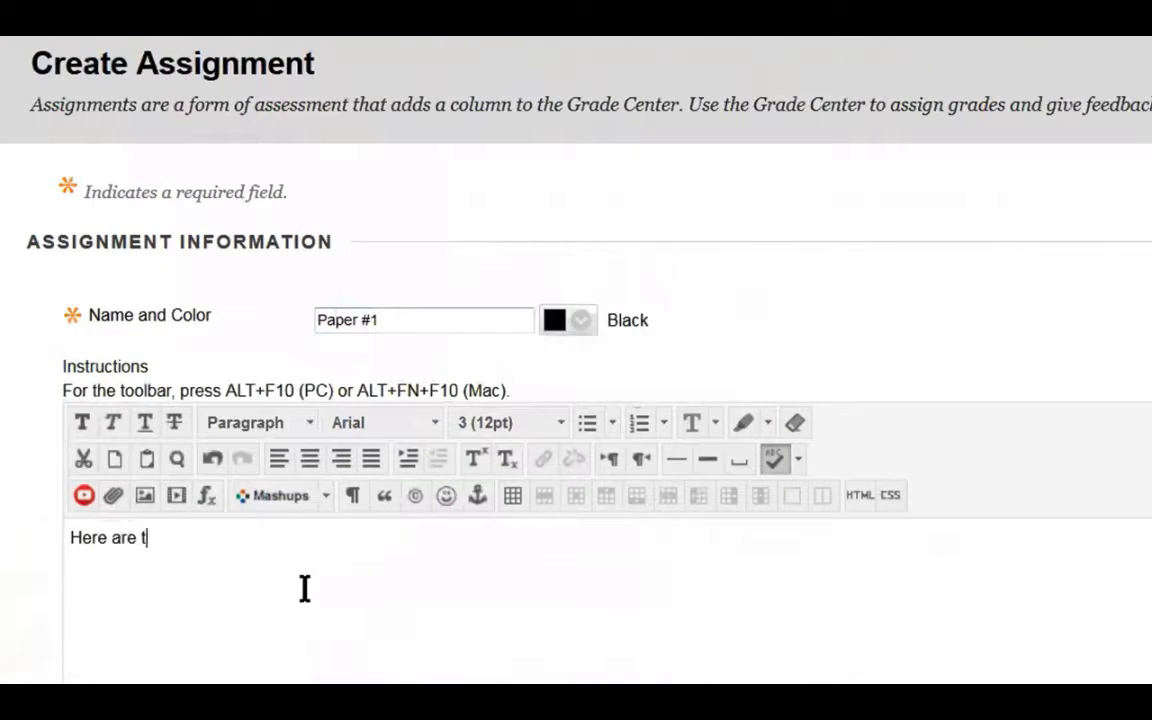
text(he instruction...)
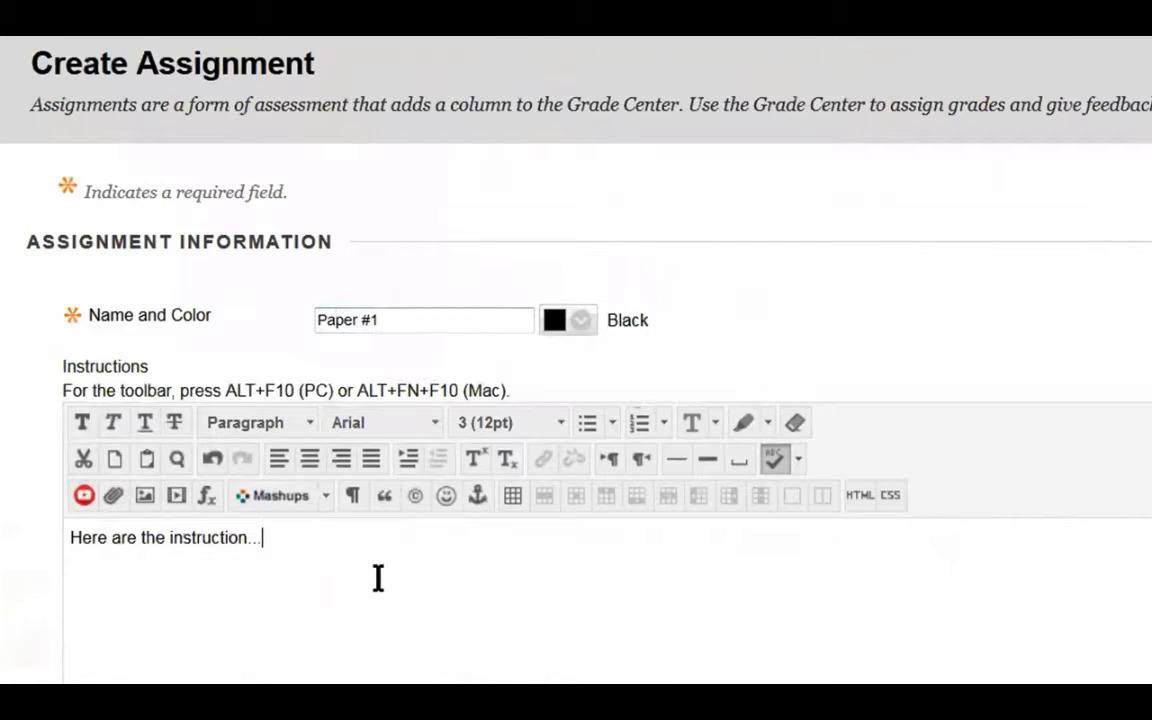
Step: Set the assignment's points possible to 100 and enable its due date, using 01/10/2018
scroll(489, 636, down, 5)
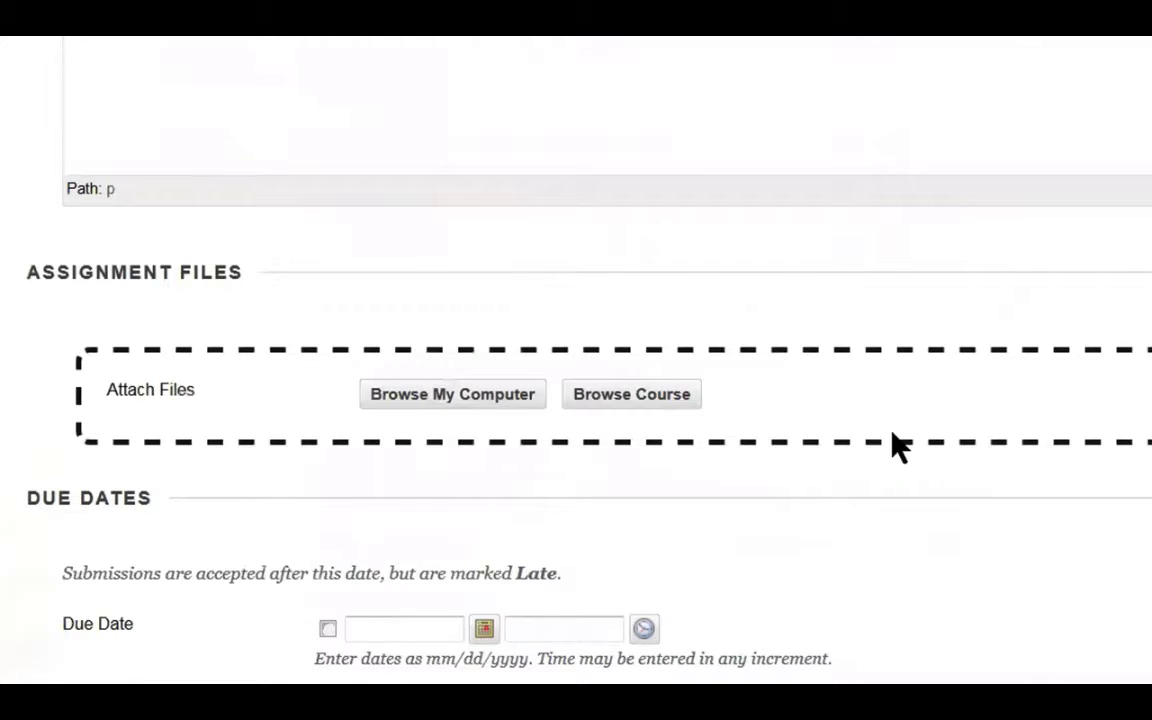
scroll(893, 440, down, 5)
scroll(893, 440, down, 4)
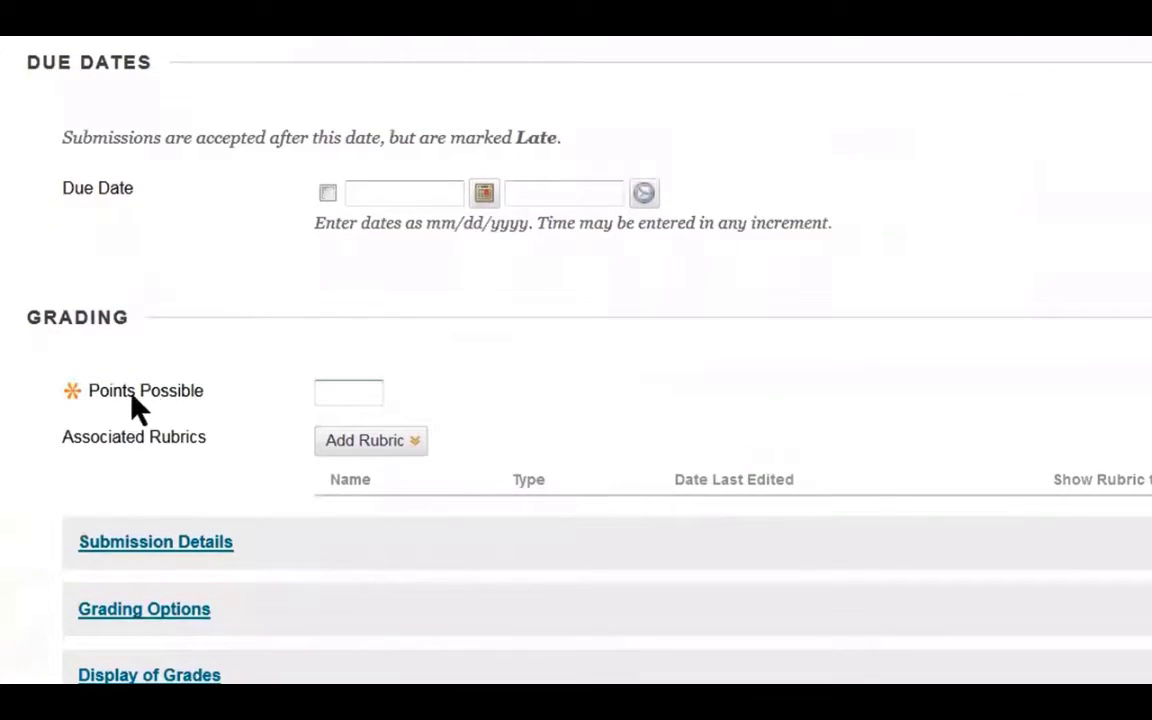
click(361, 399)
text(100)
click(328, 193)
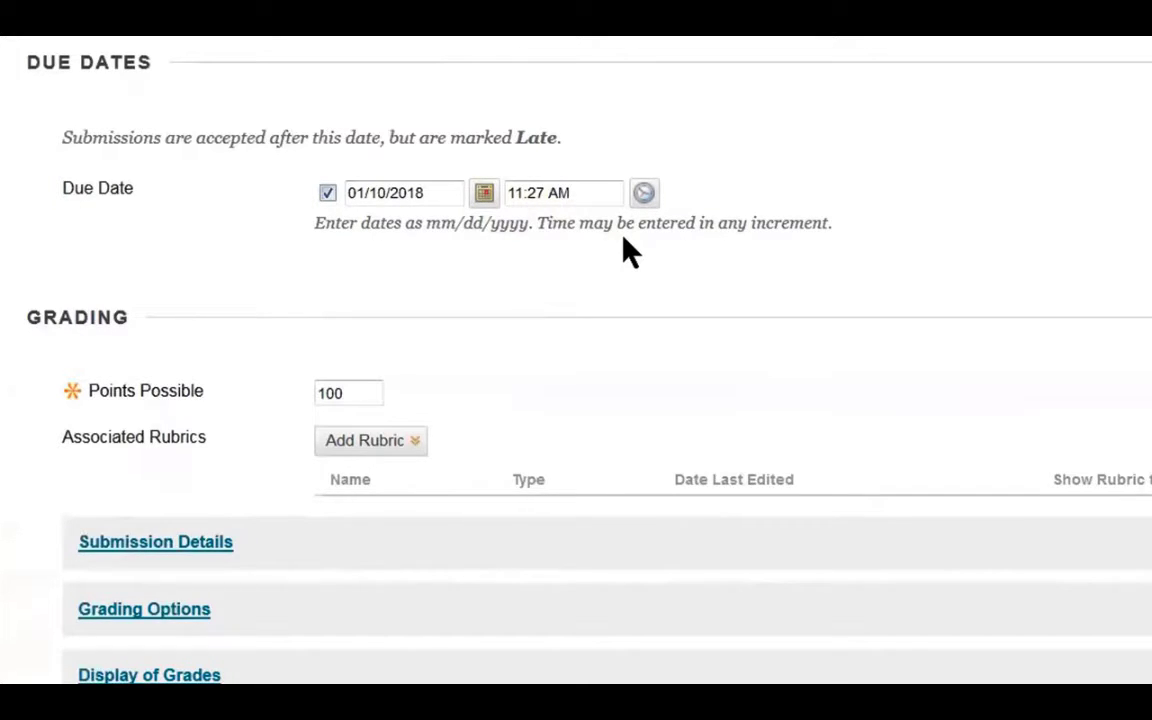
Step: Open the Blackboard calendar in a new browser tab and switch to it
scroll(600, 360, up, 10)
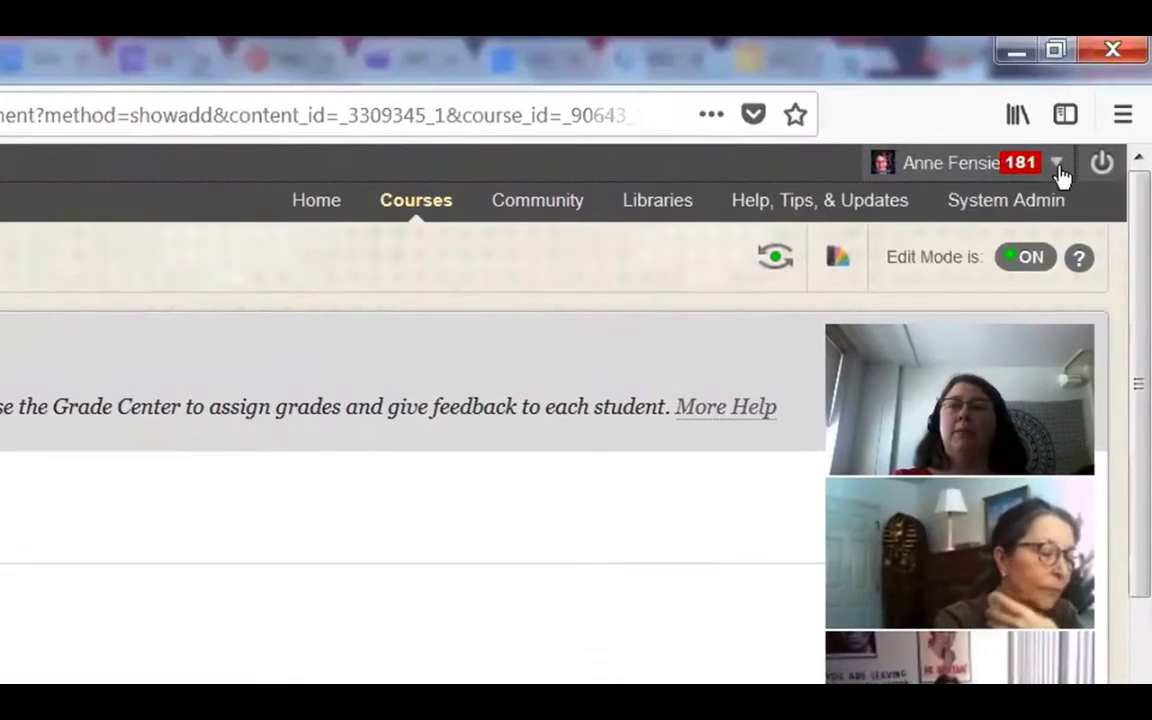
click(1105, 101)
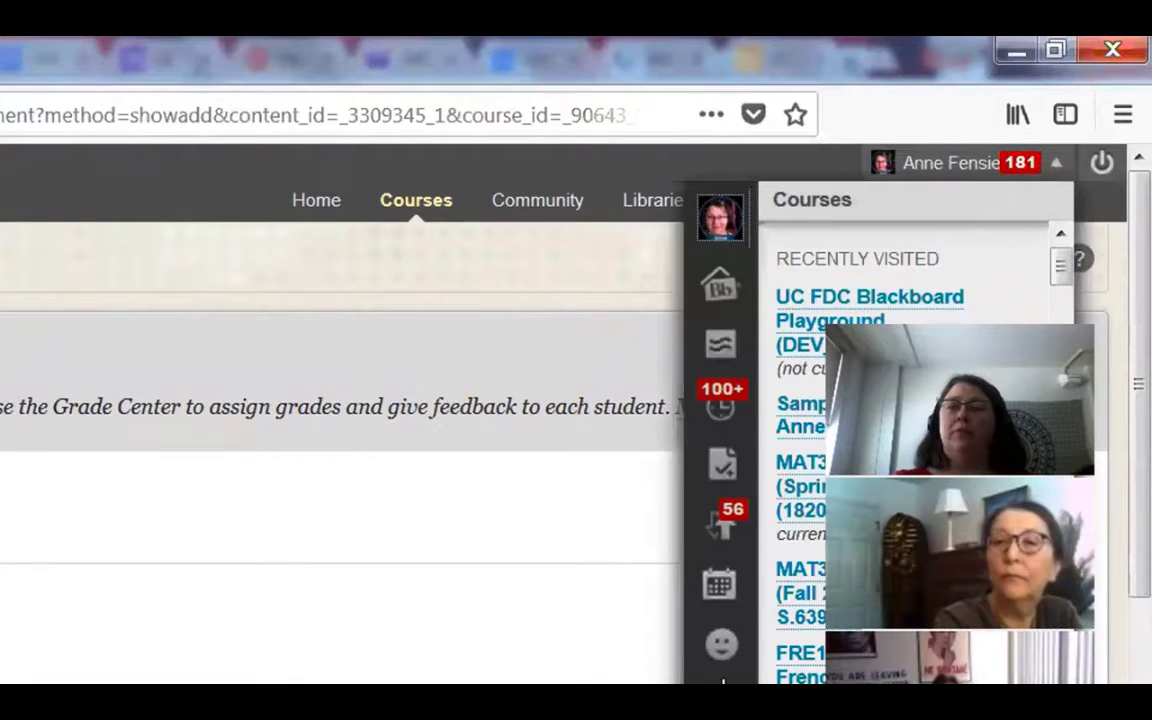
right_click(722, 590)
click(772, 613)
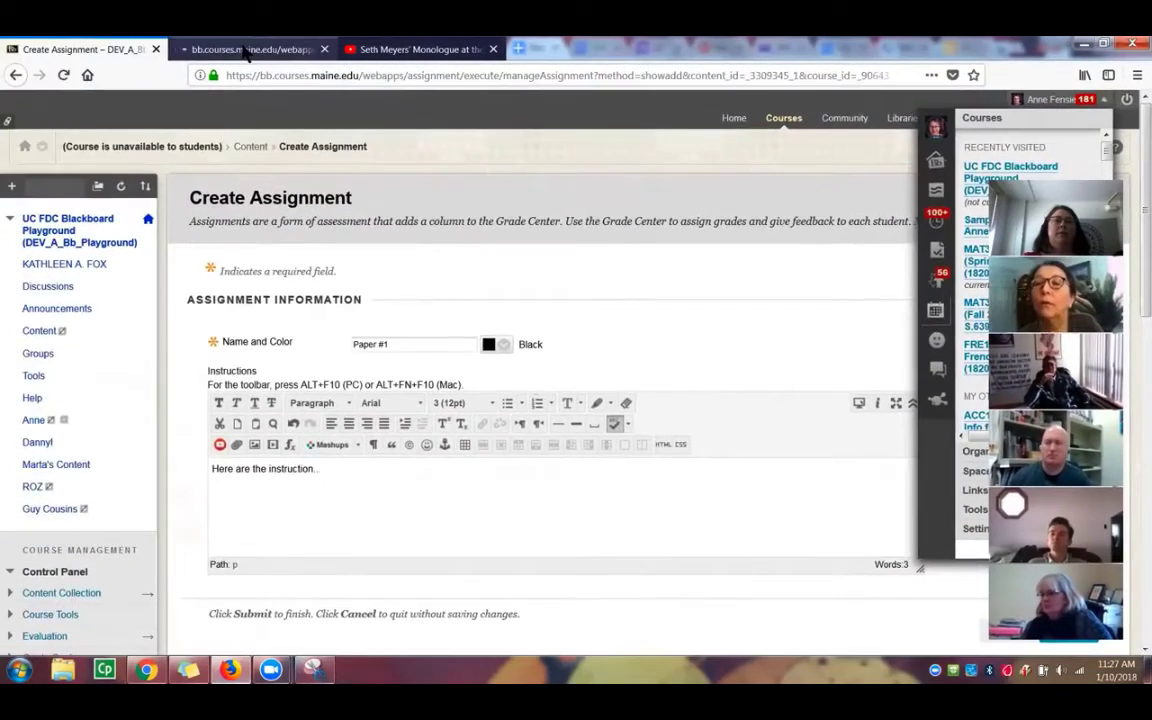
click(213, 50)
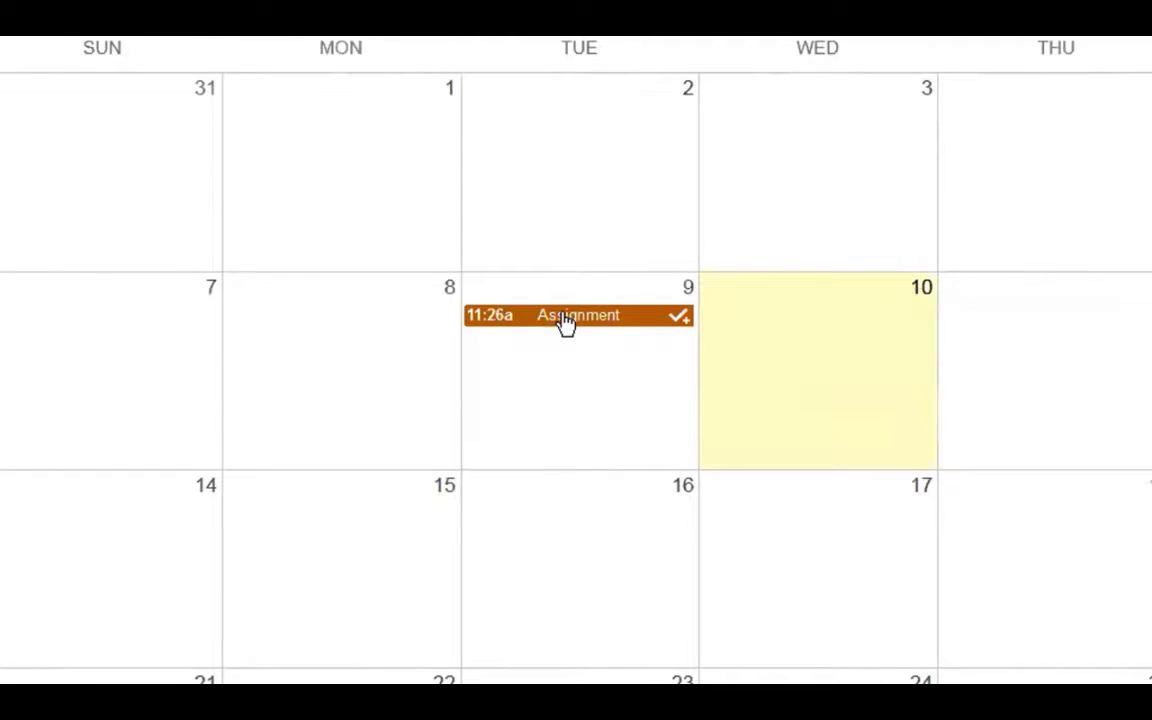
Step: Find the iCalendar option below the calendar's course list and get the external calendar link
scroll(170, 474, down, 10)
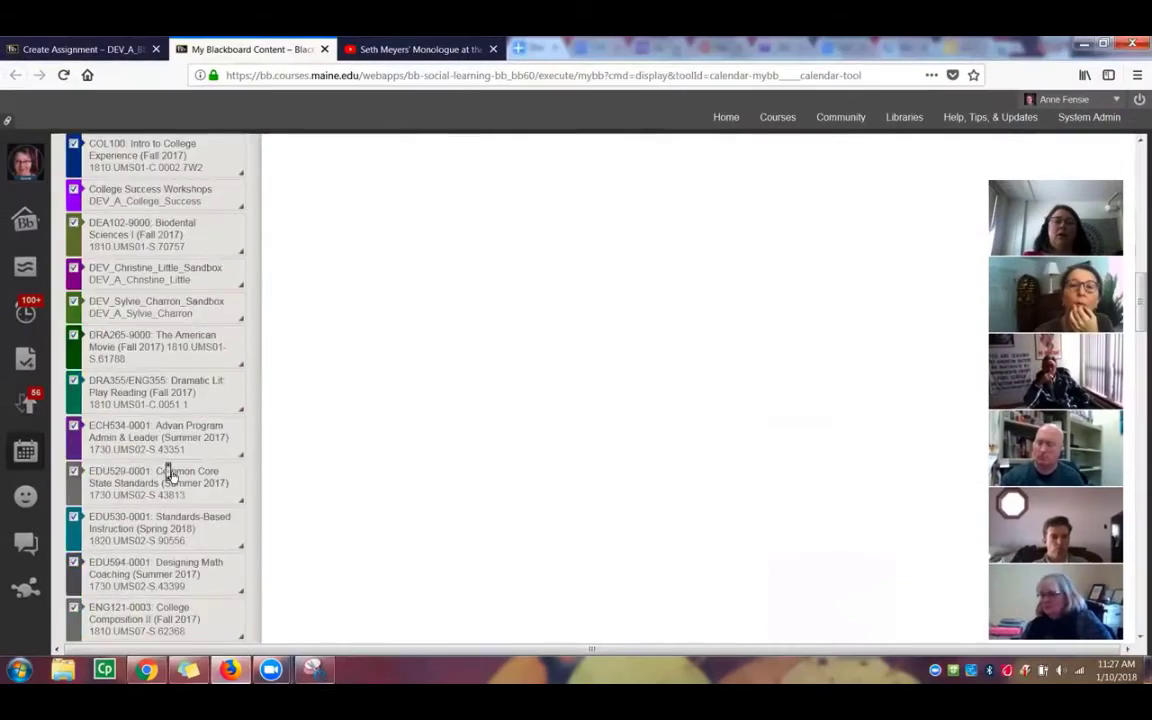
scroll(170, 474, down, 10)
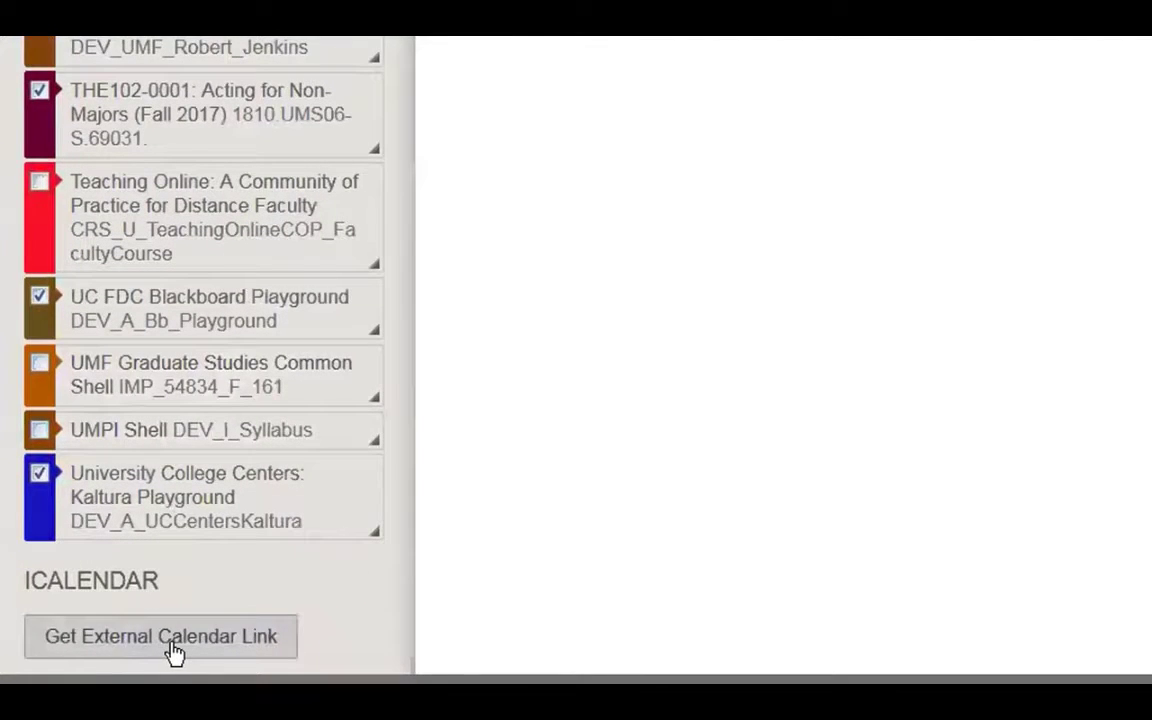
click(173, 652)
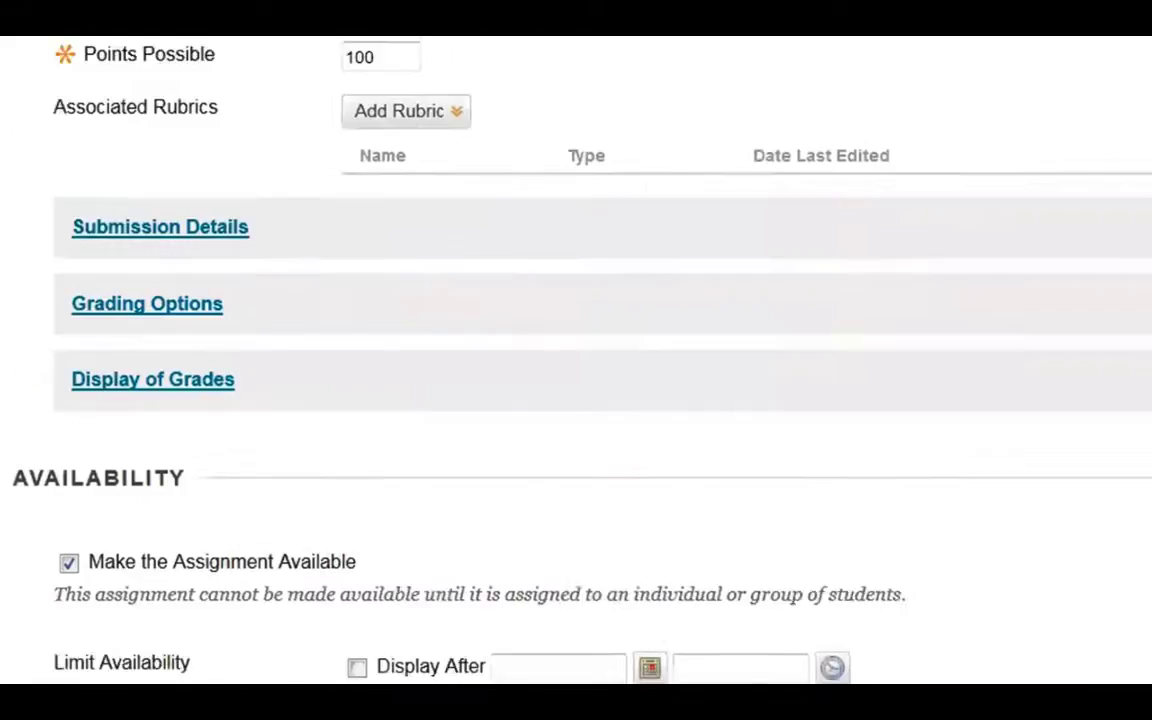
Step: Return to the "Paper #1" assignment form and set its due time to End of Day, 11:59 PM
scroll(645, 519, down, 2)
scroll(652, 525, up, 3)
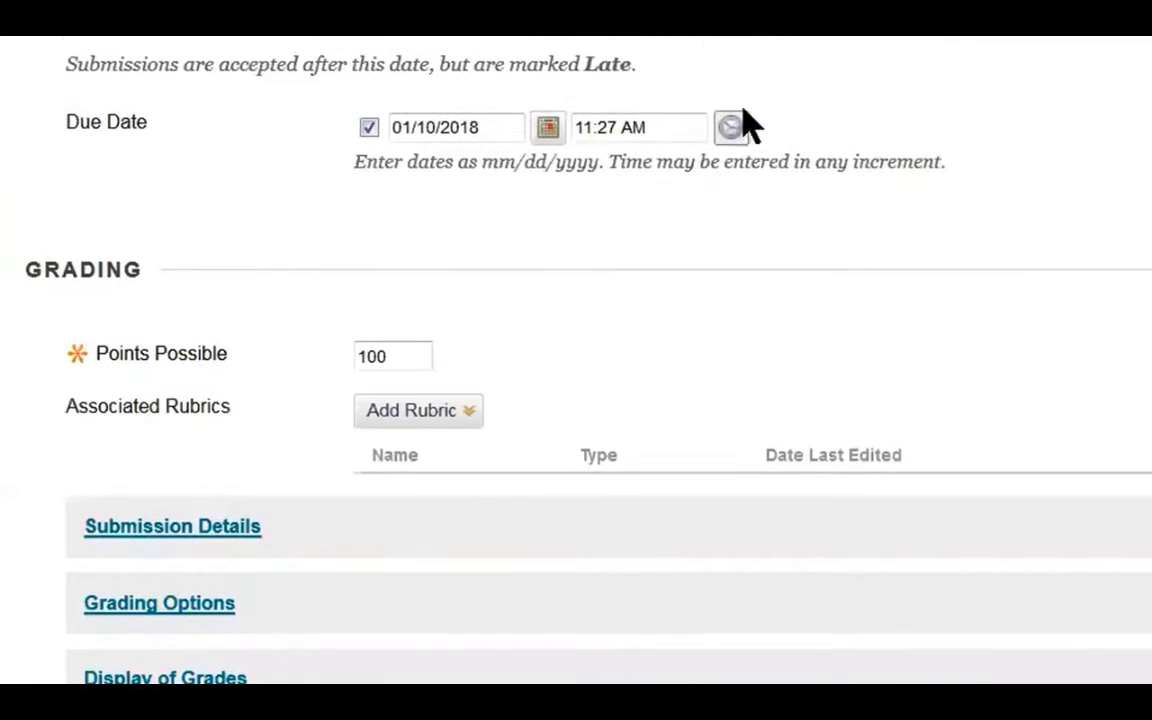
click(731, 128)
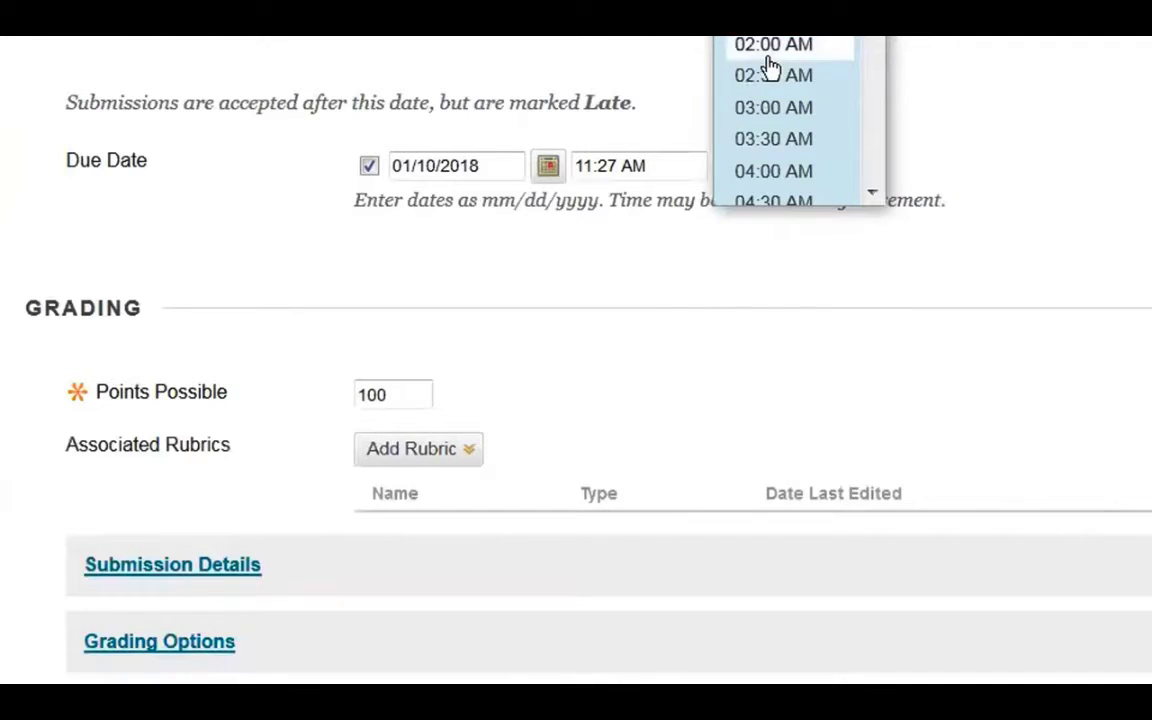
scroll(766, 69, down, 5)
scroll(769, 67, down, 10)
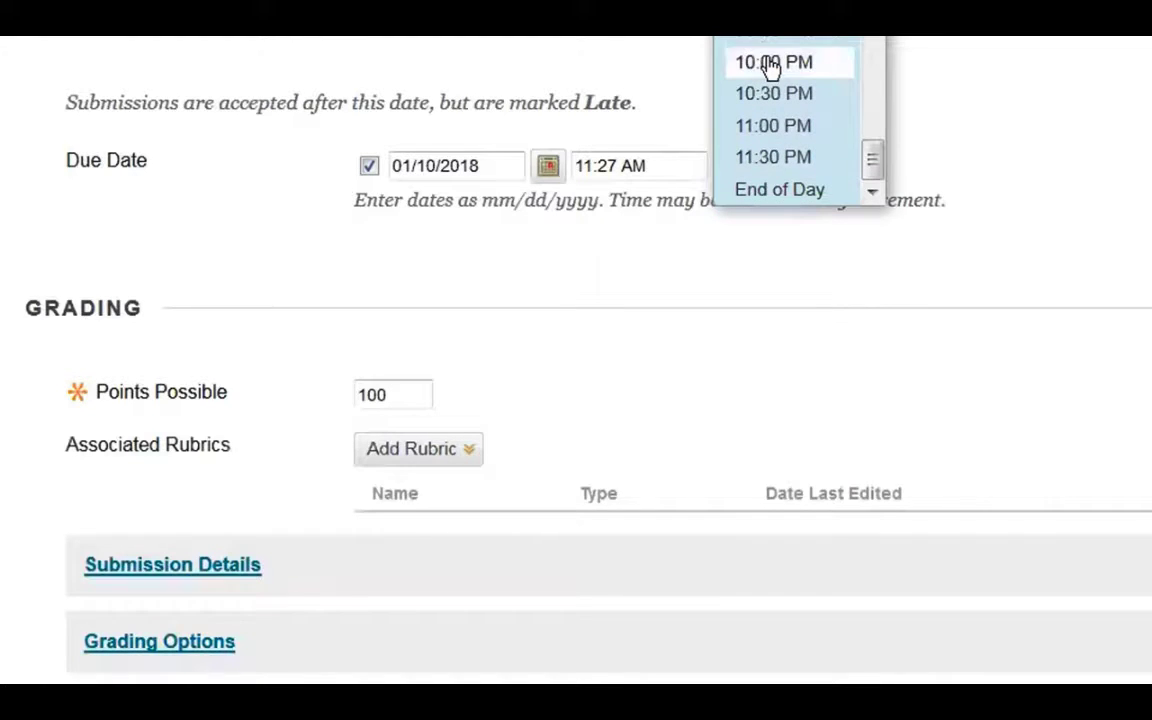
click(774, 190)
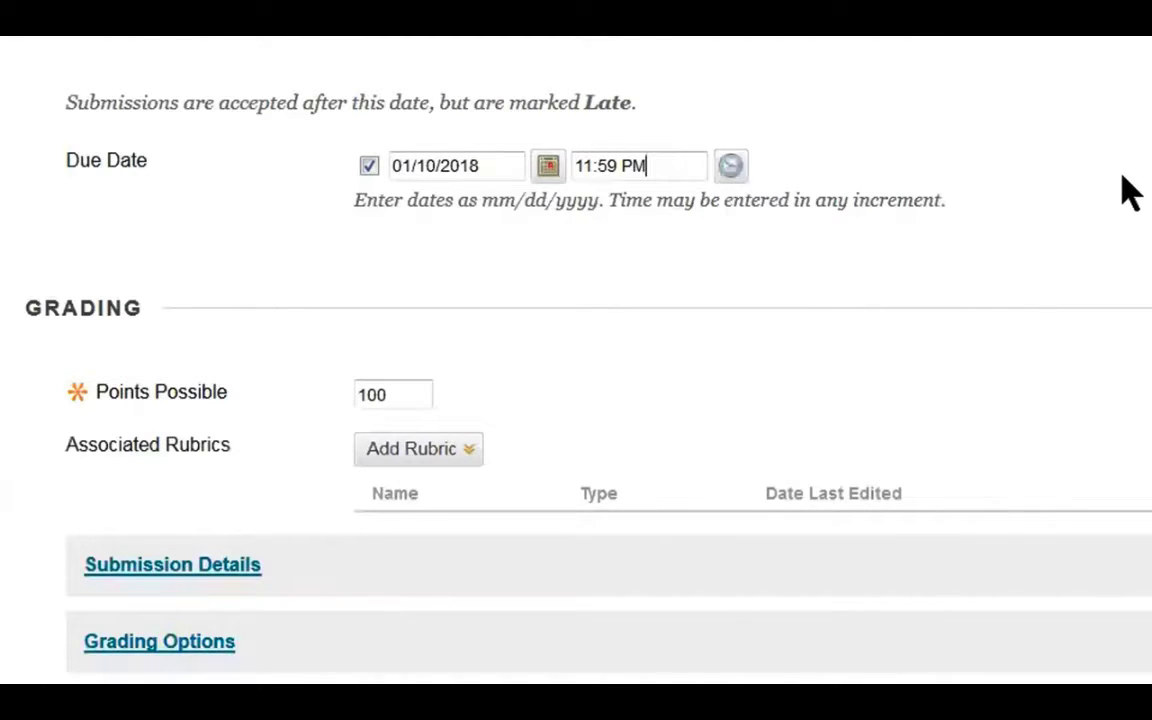
Step: Allow multiple attempts in the assignment's submission details, with a maximum of 2 and scoring by Last Graded Attempt
scroll(1122, 186, down, 3)
scroll(1122, 186, down, 3)
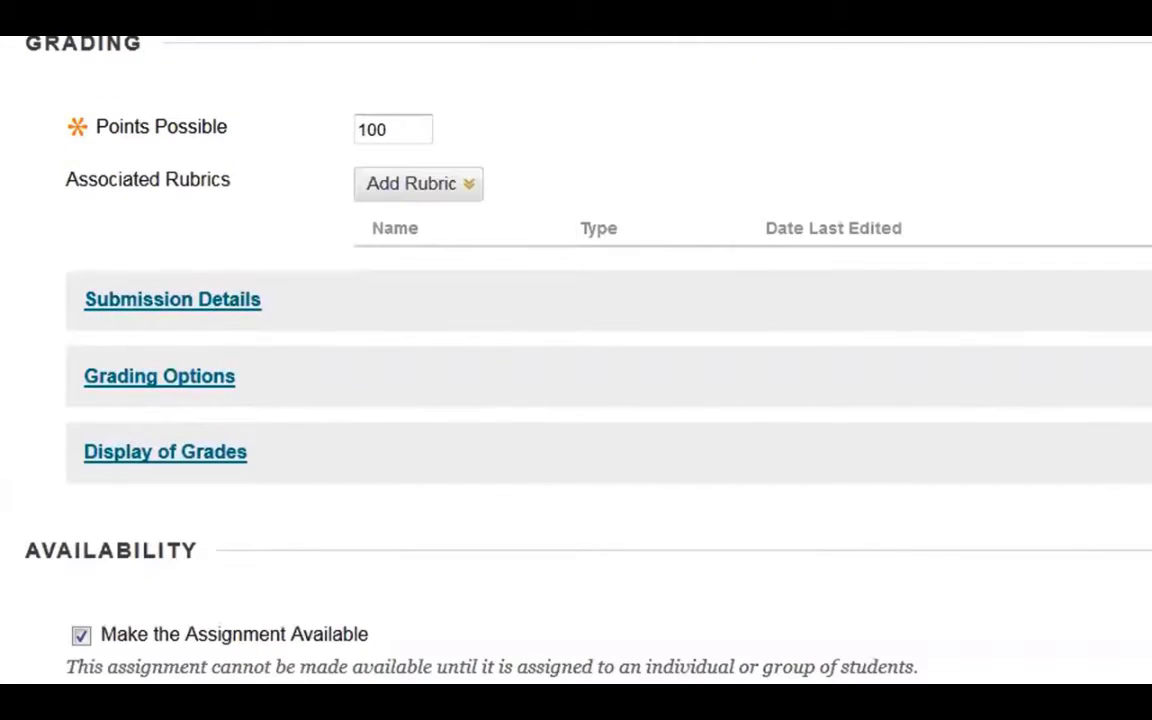
click(137, 312)
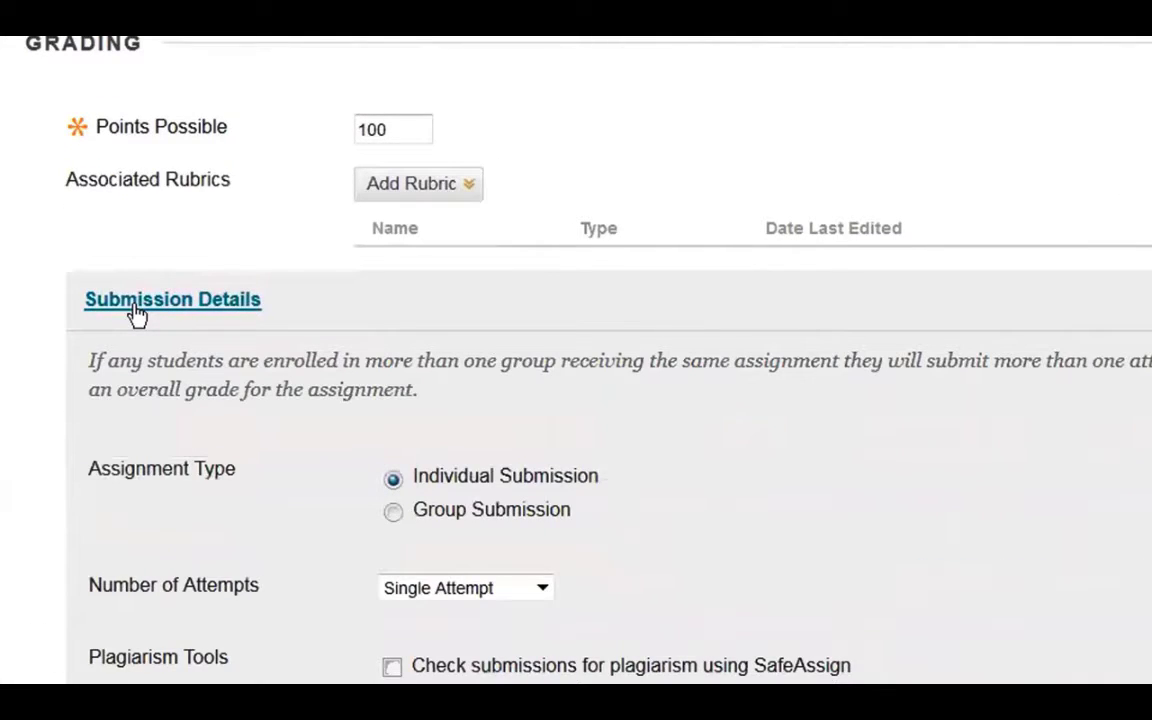
click(542, 592)
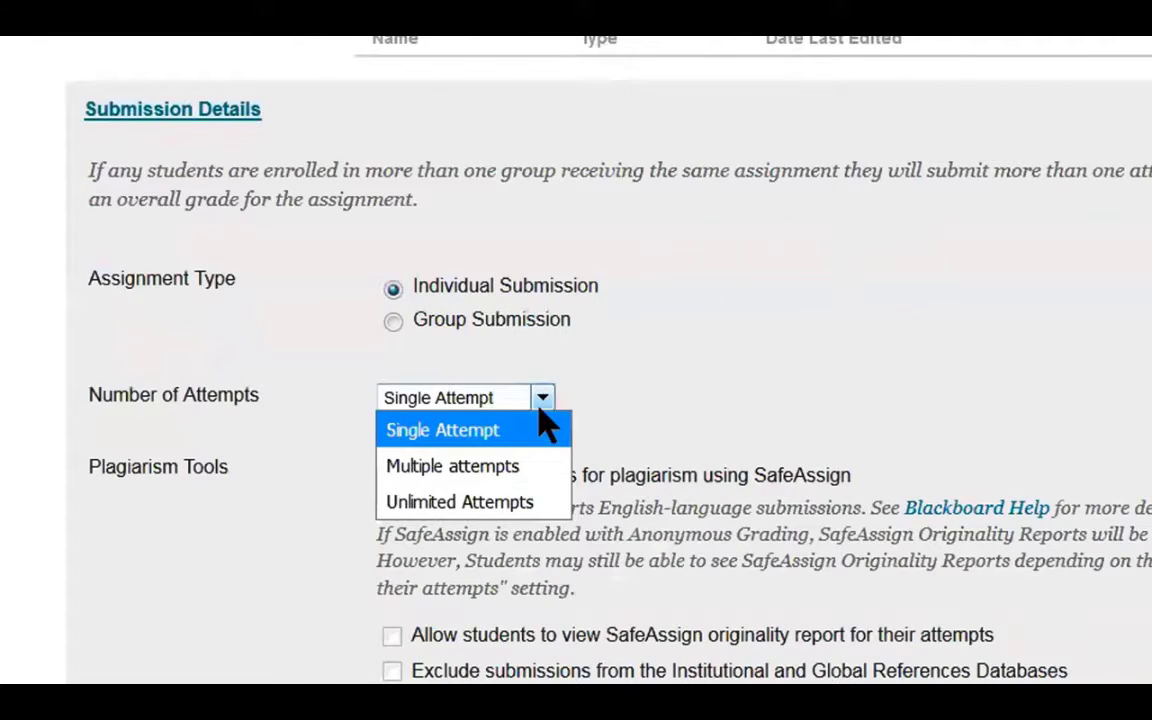
click(508, 467)
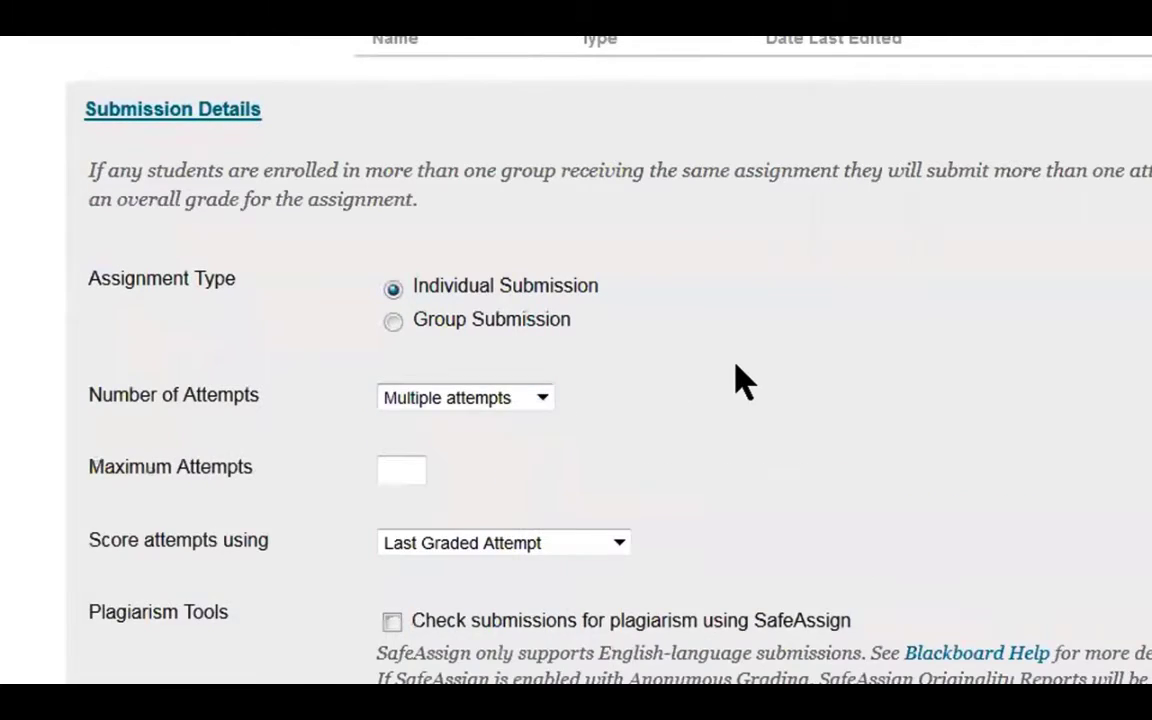
click(404, 470)
text(2)
click(612, 545)
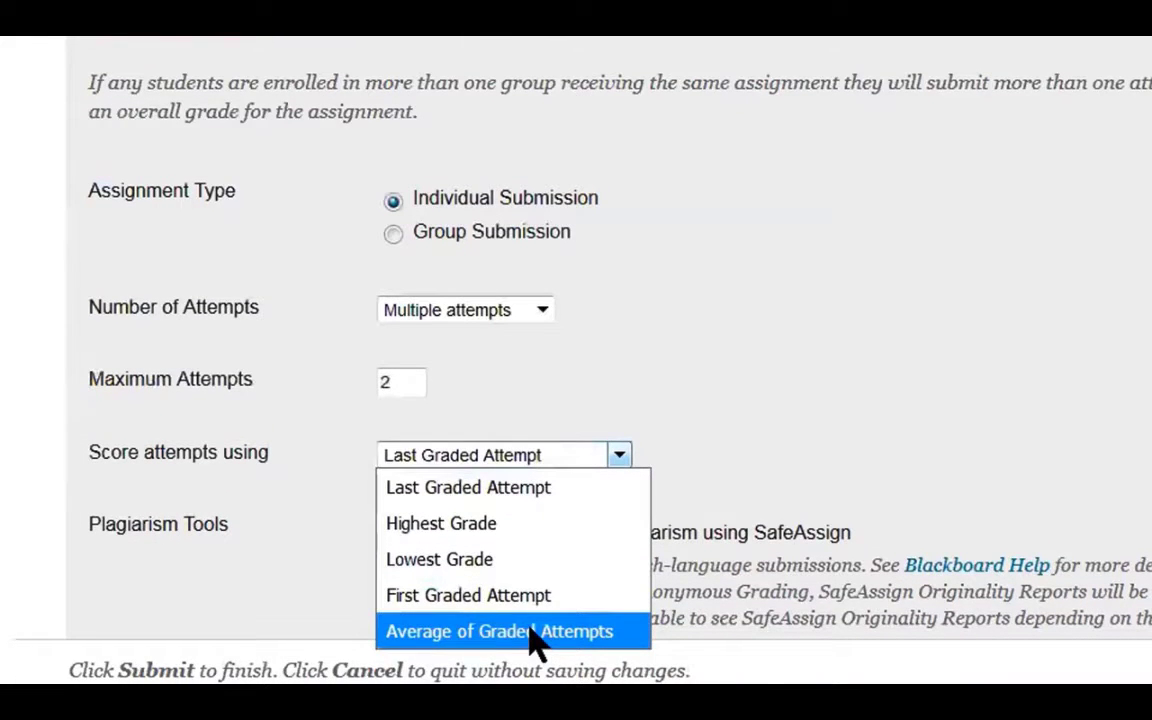
click(923, 310)
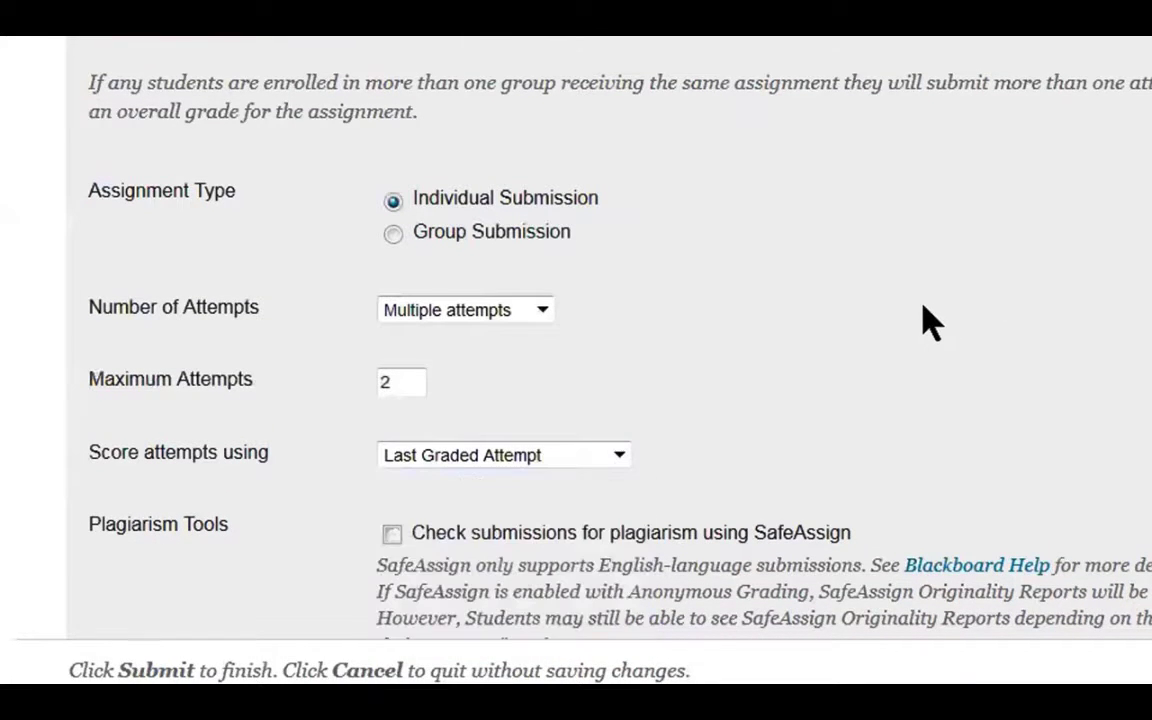
Step: Submit the "Paper #1" assignment, find it at the end of the course content, and open the Full Grade Center
scroll(1072, 365, down, 10)
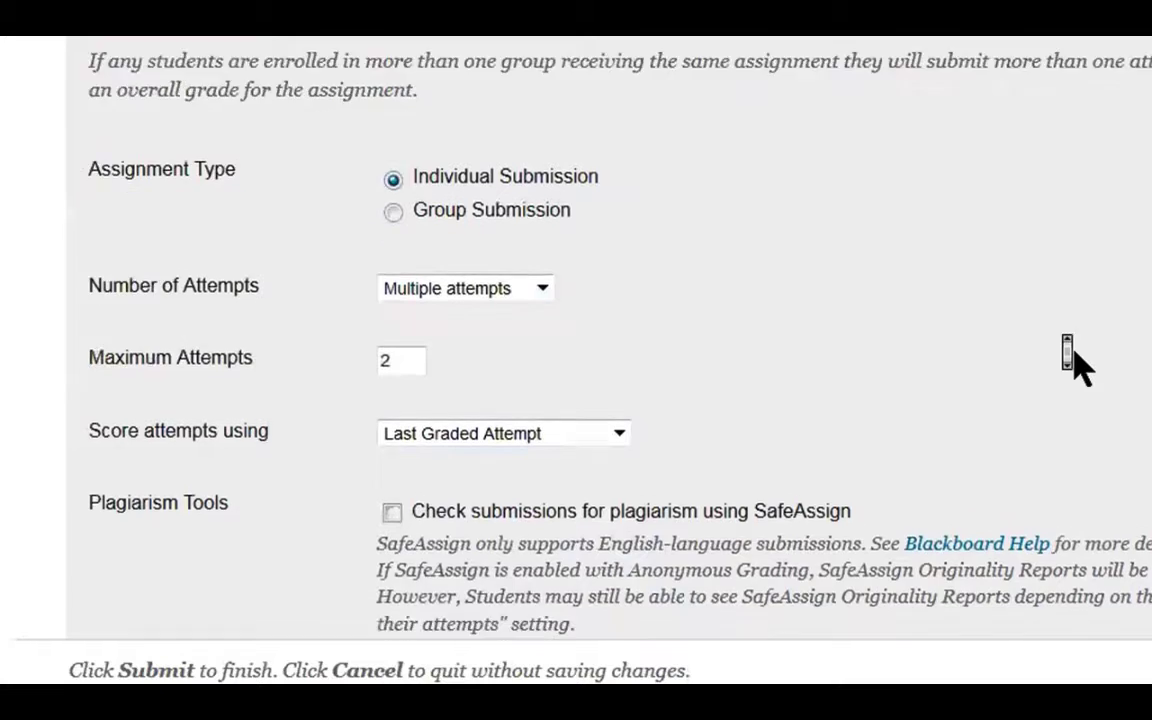
scroll(1074, 352, down, 1)
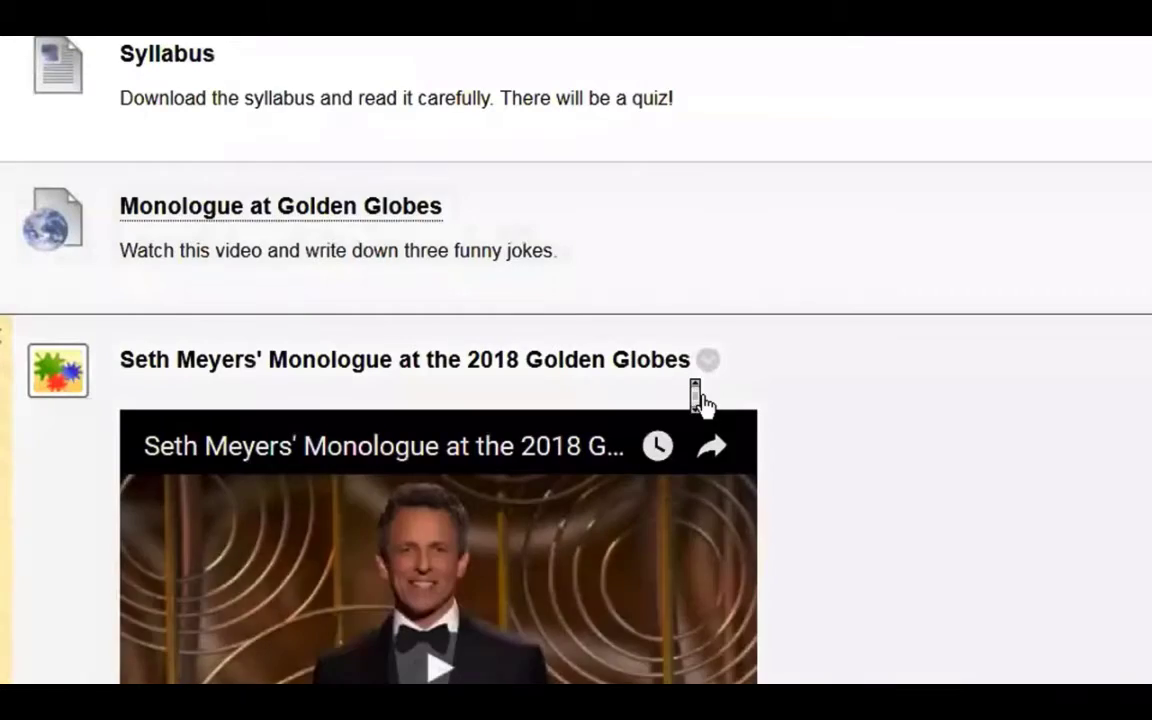
scroll(694, 399, down, 5)
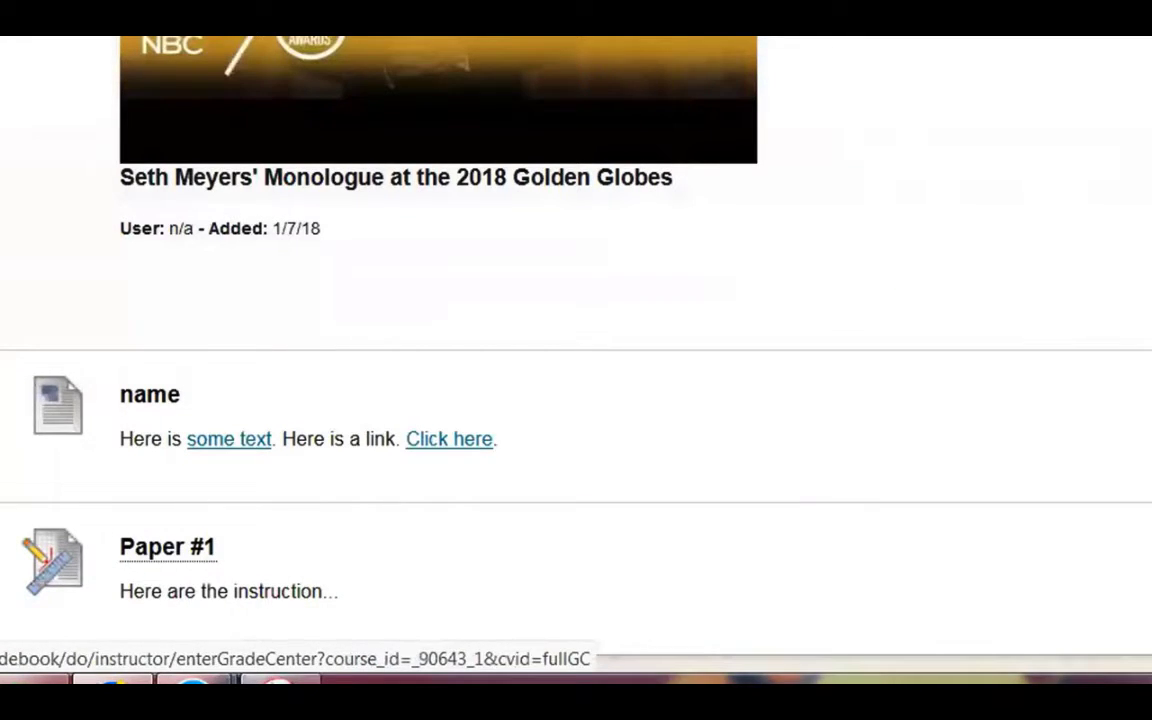
click(64, 207)
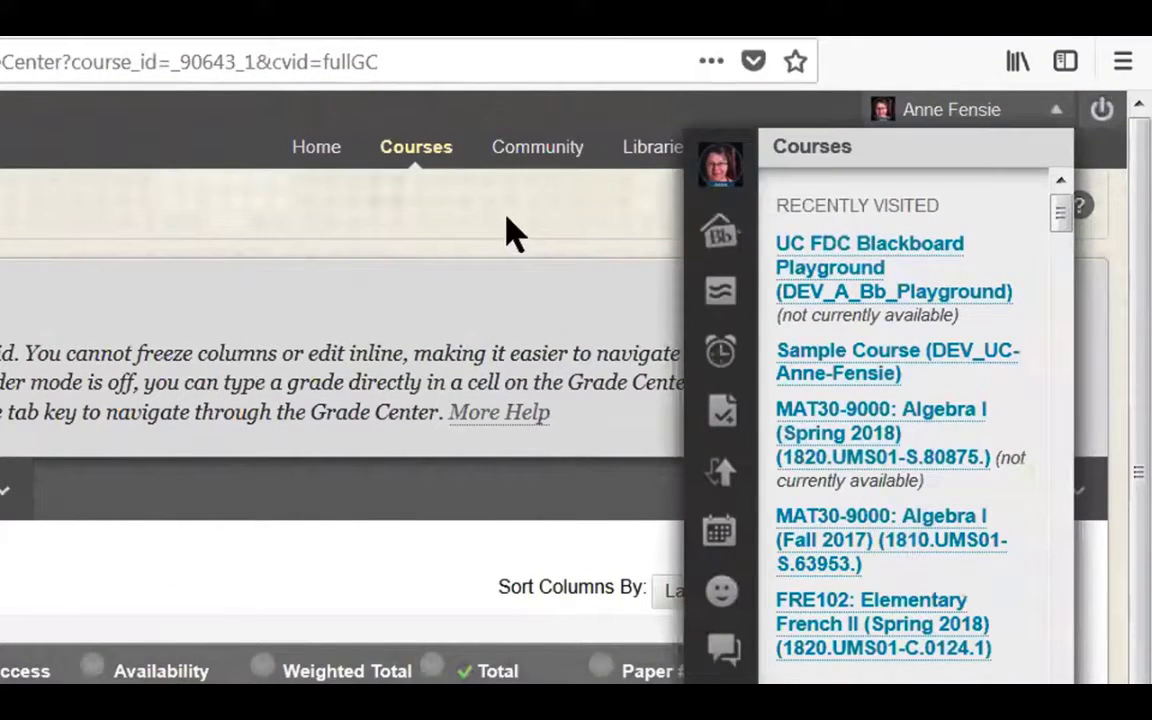
click(1060, 118)
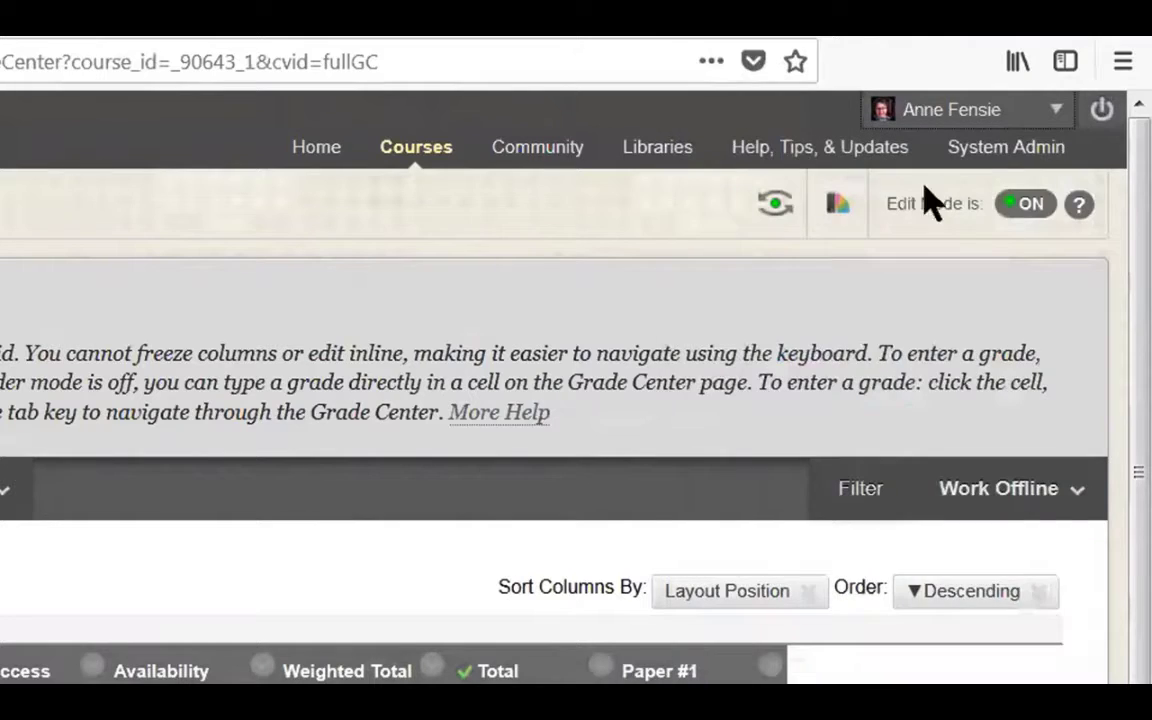
Step: Show the hidden Content link in the course menu and open "Paper #1" from it in student preview mode
click(772, 208)
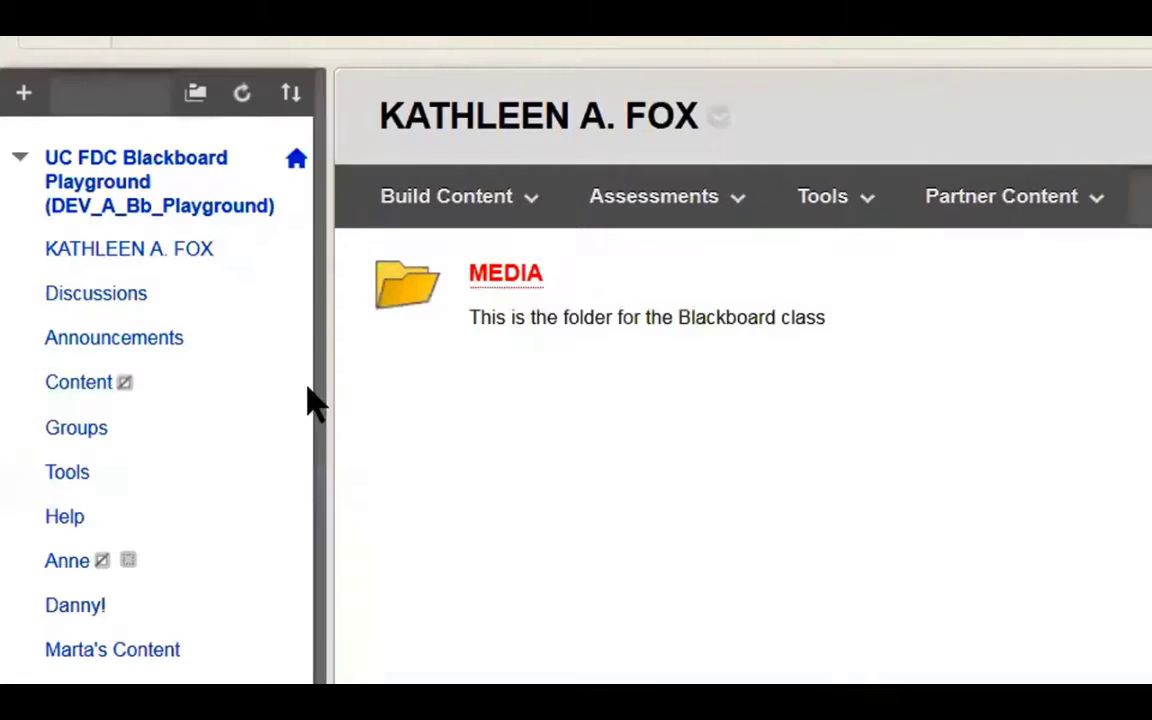
click(292, 387)
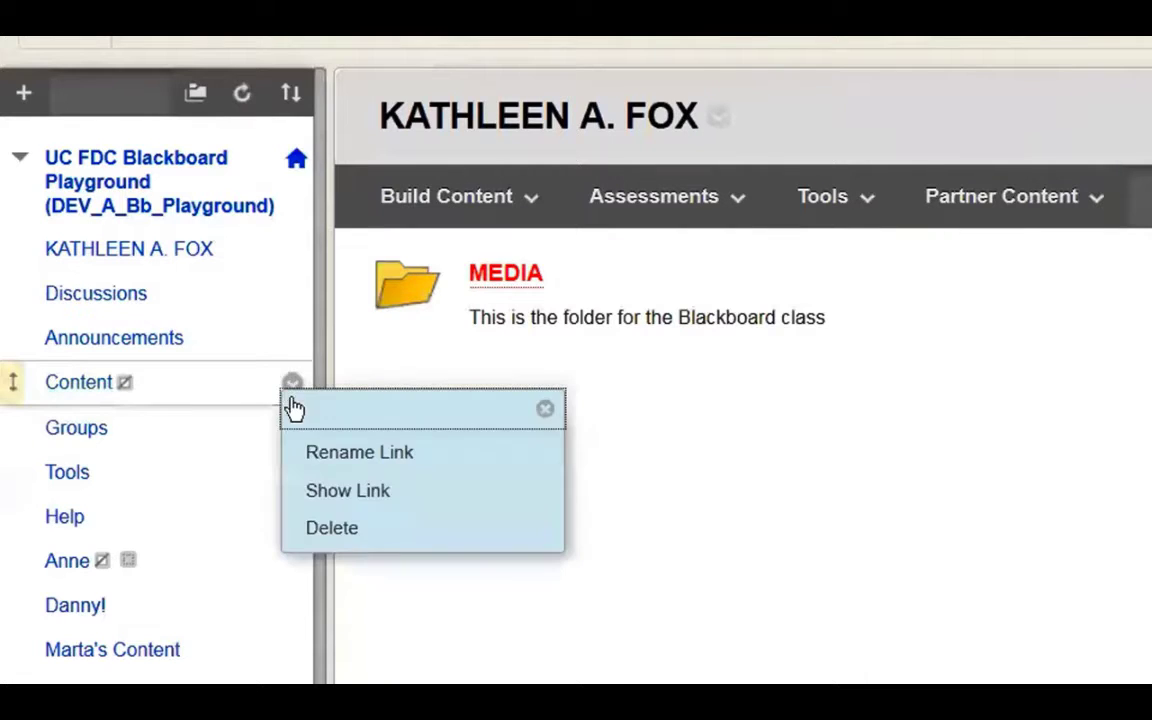
click(316, 489)
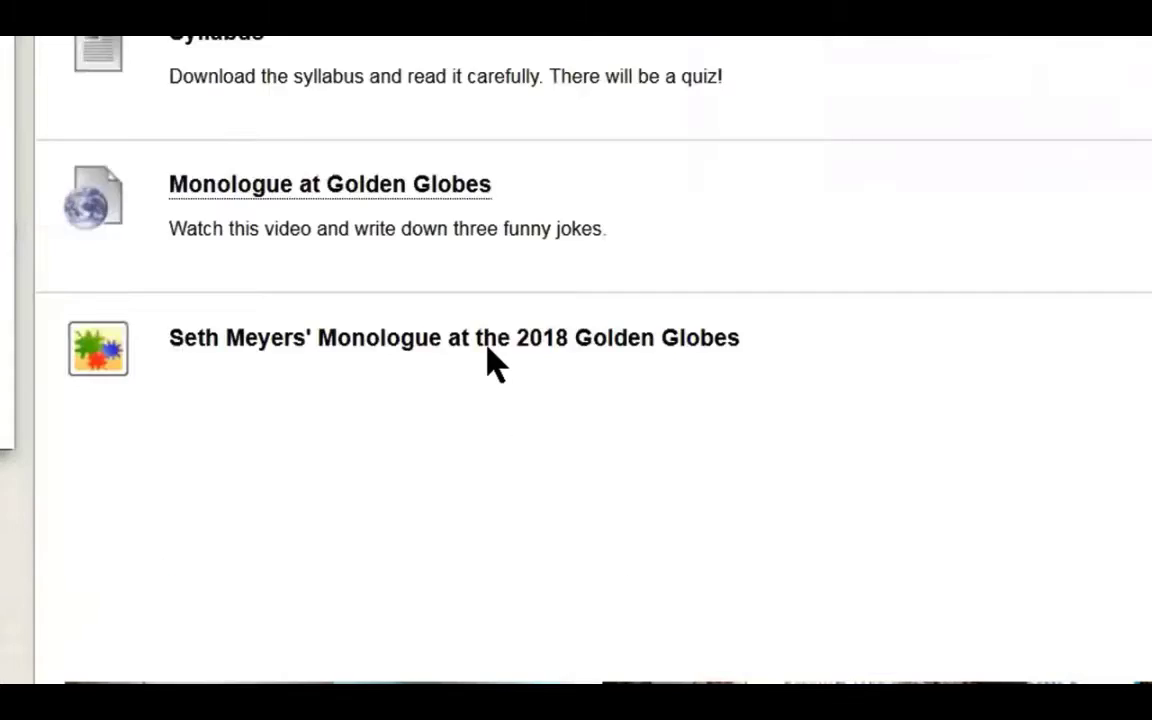
scroll(490, 360, down, 1)
scroll(321, 222, down, 5)
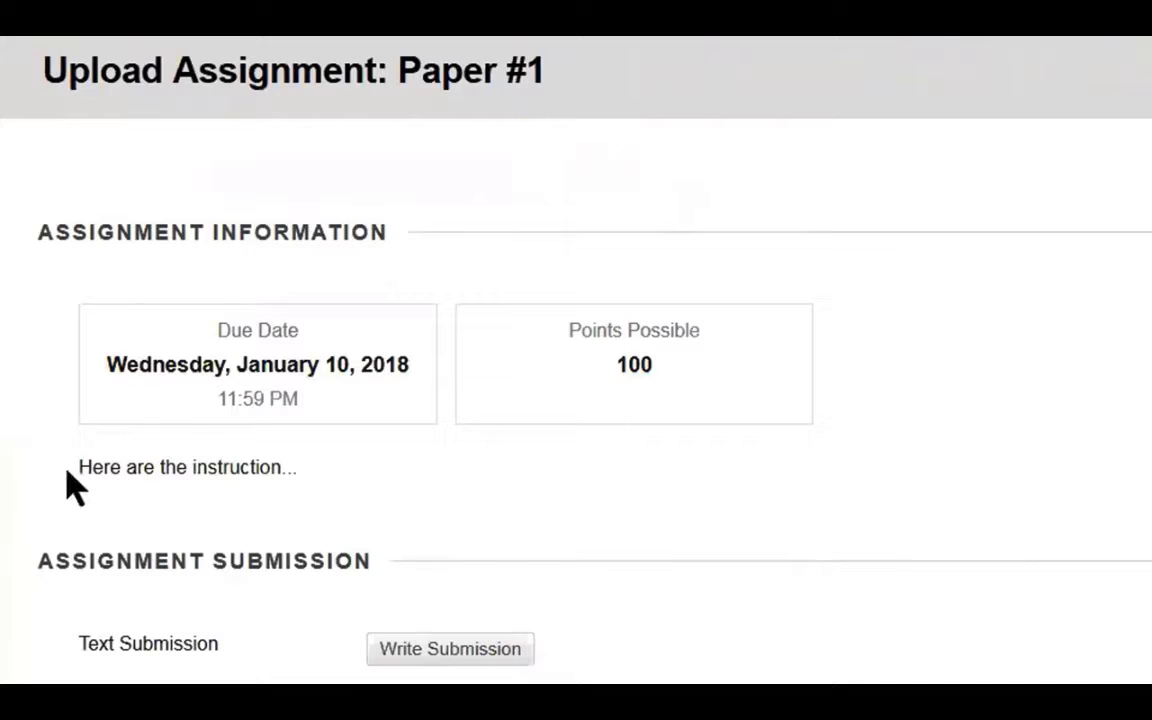
Step: Review the "Paper #1" instructions, then attach Sample Fall_1.pdf and submit it as the preview student
drag(109, 471, 262, 481)
drag(373, 506, 67, 467)
click(60, 466)
scroll(845, 530, down, 5)
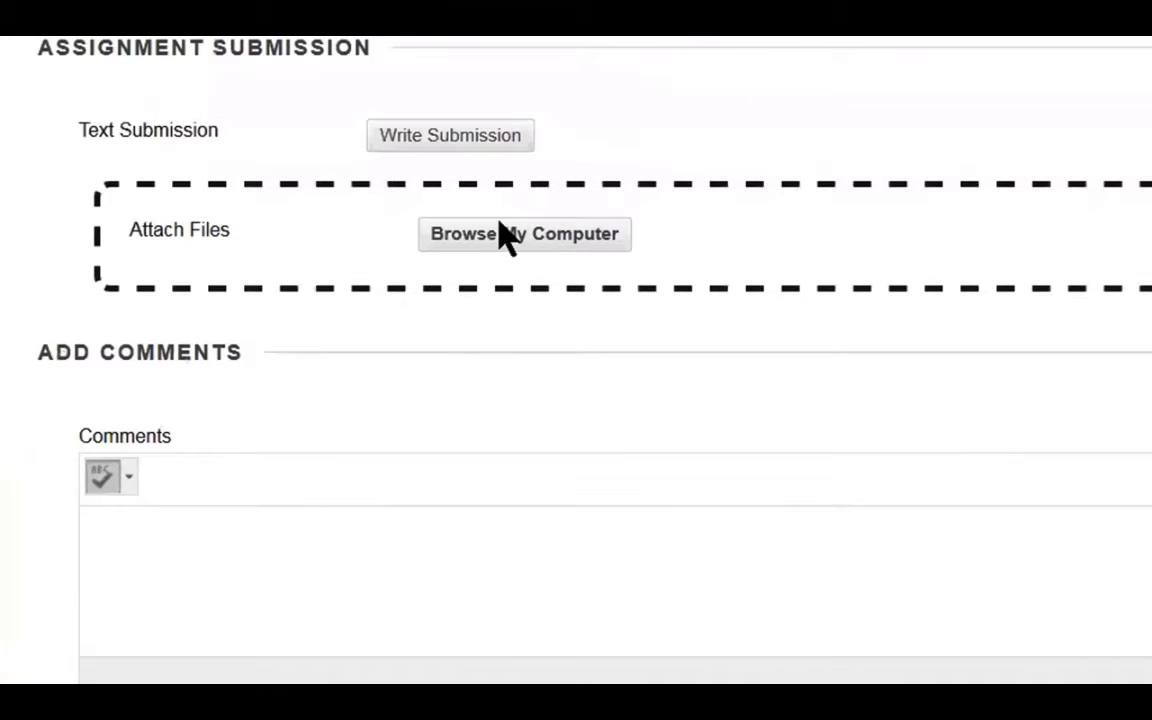
click(505, 240)
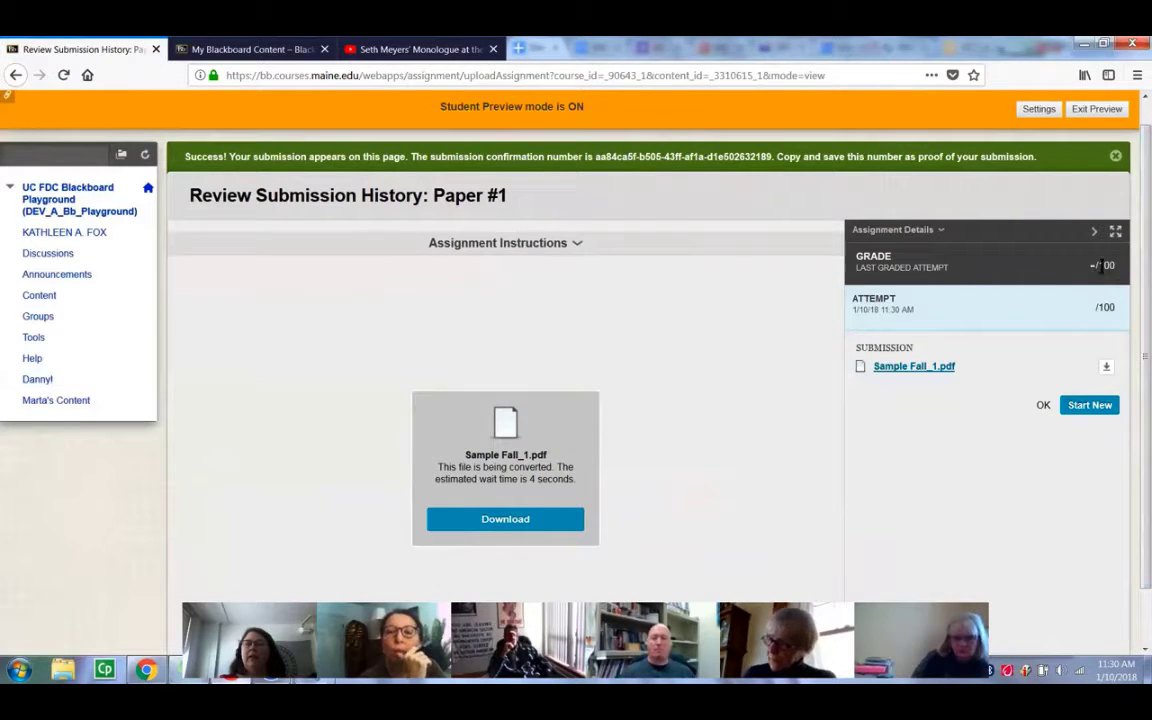
Step: Exit student preview and open the preview student's "Paper #1" attempt from the Needs Grading list to review the submitted document
click(1097, 109)
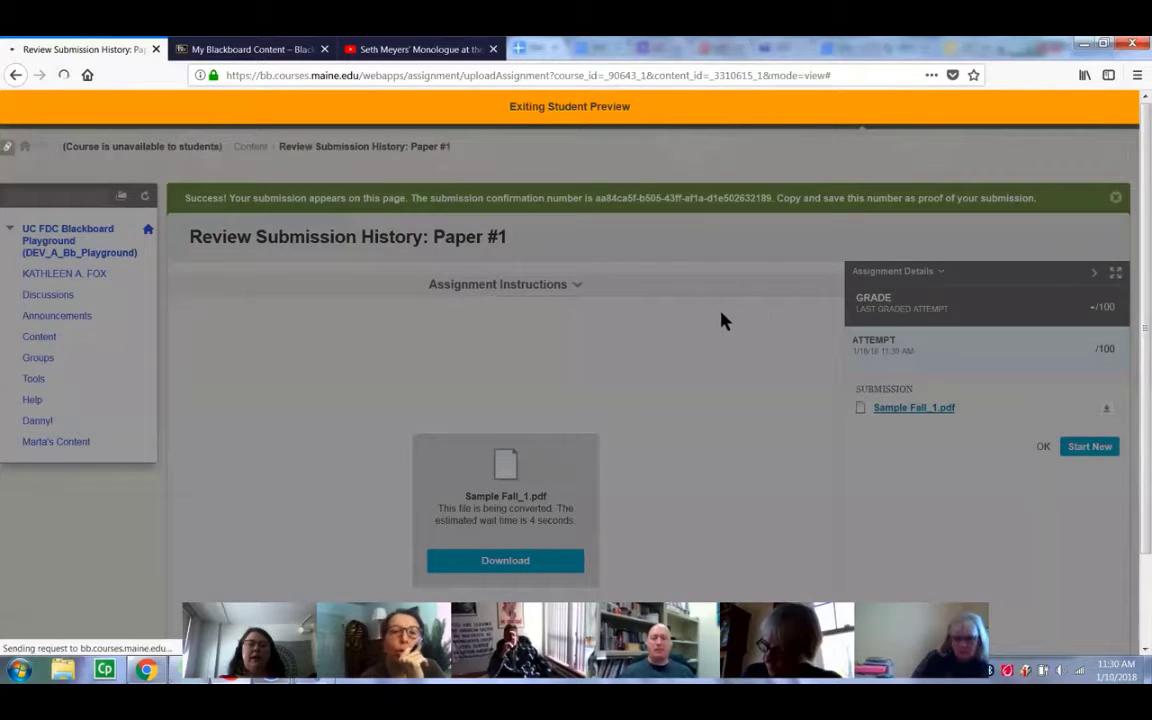
scroll(405, 377, down, 3)
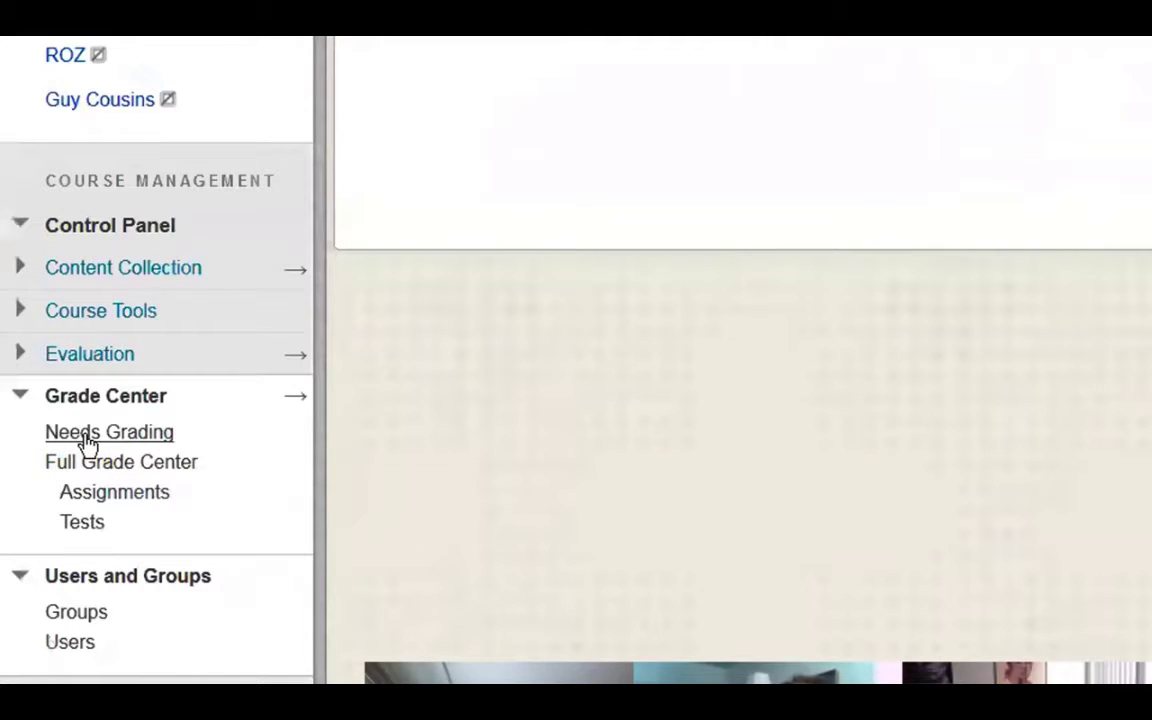
click(88, 440)
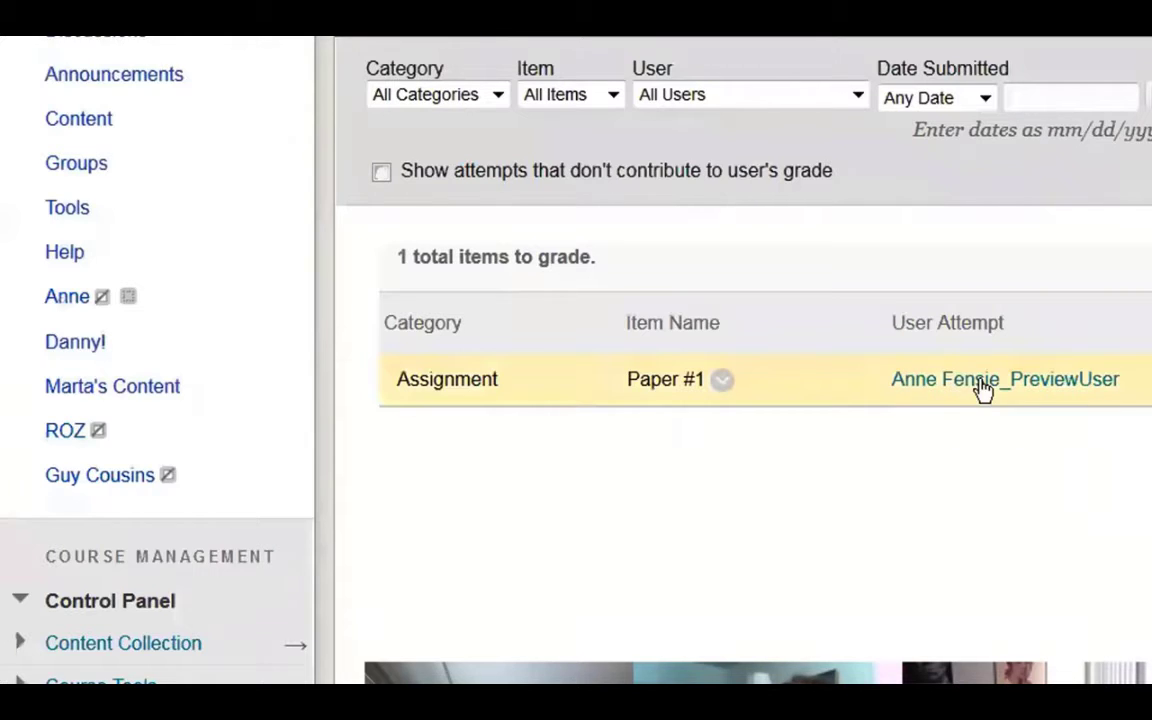
click(1045, 397)
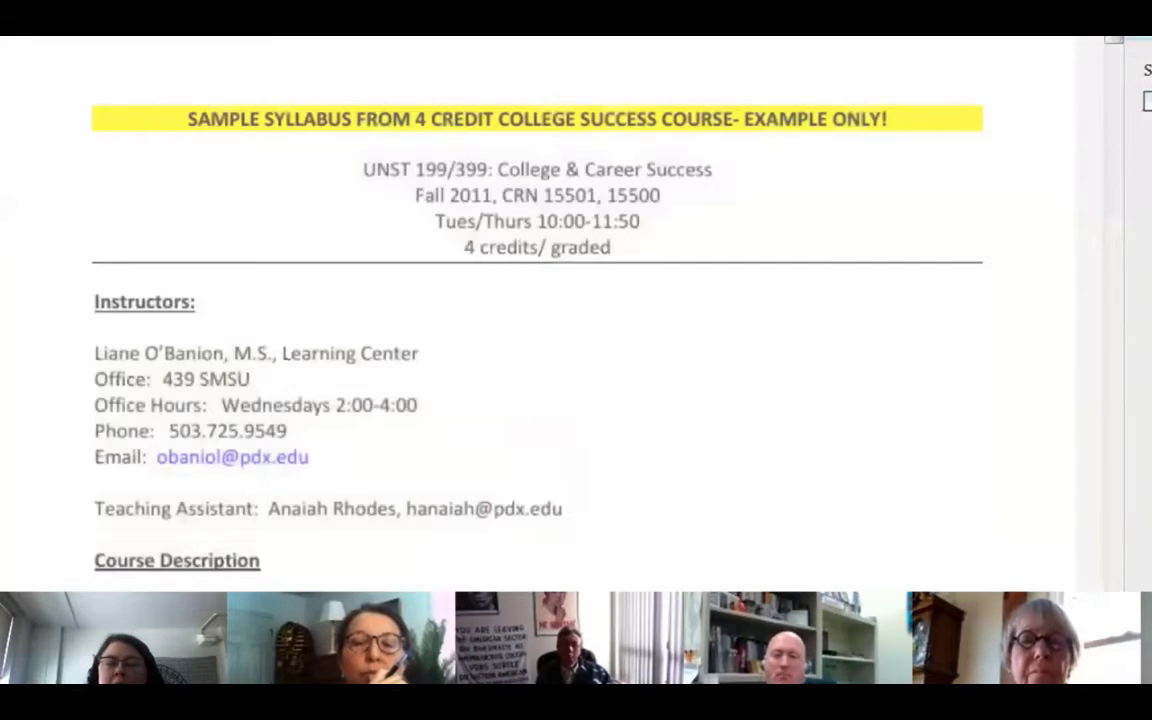
scroll(538, 310, down, 9)
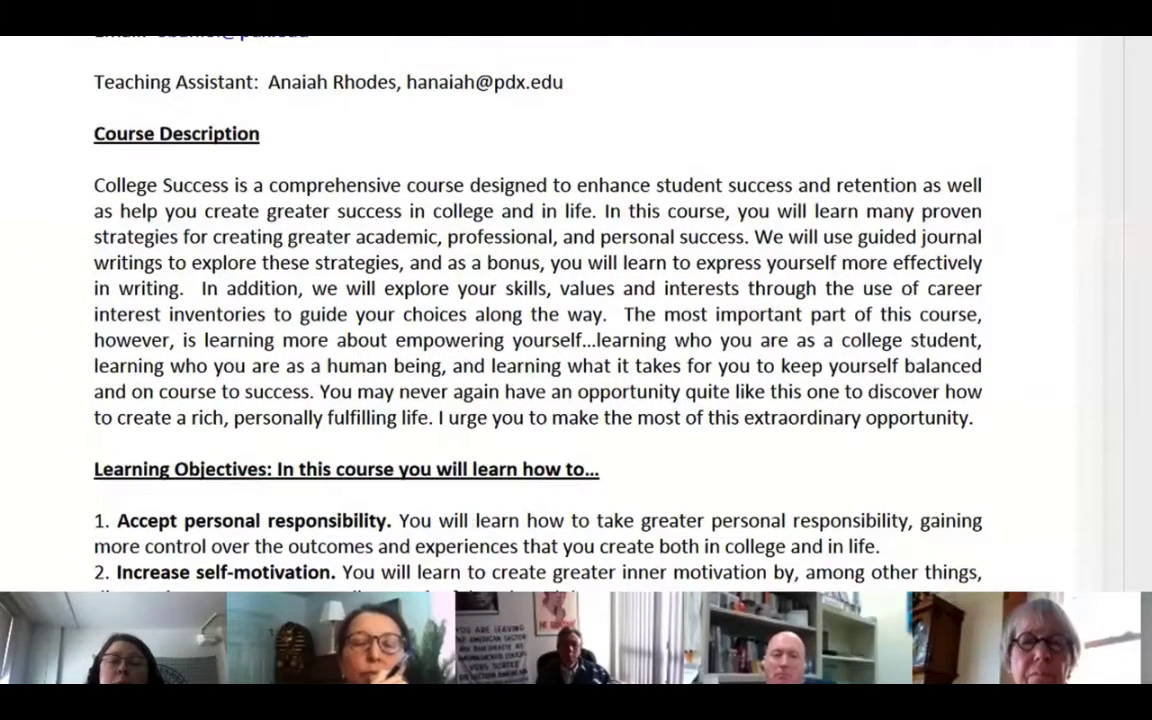
scroll(538, 310, up, 10)
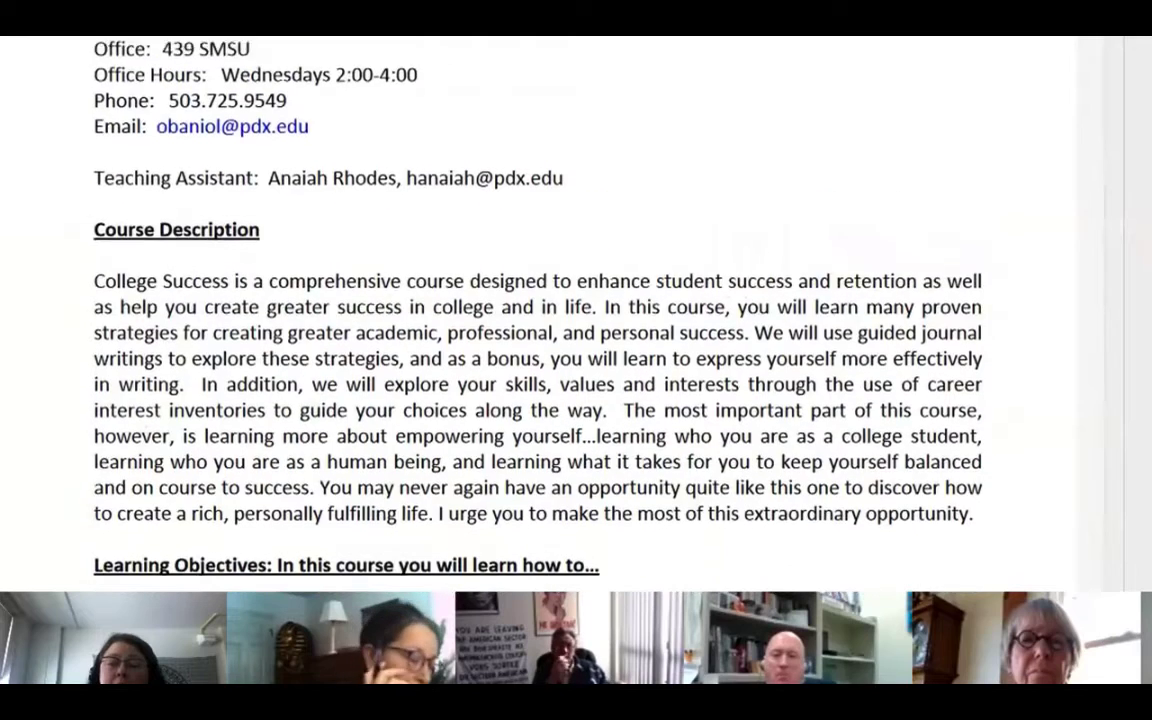
scroll(538, 310, up, 6)
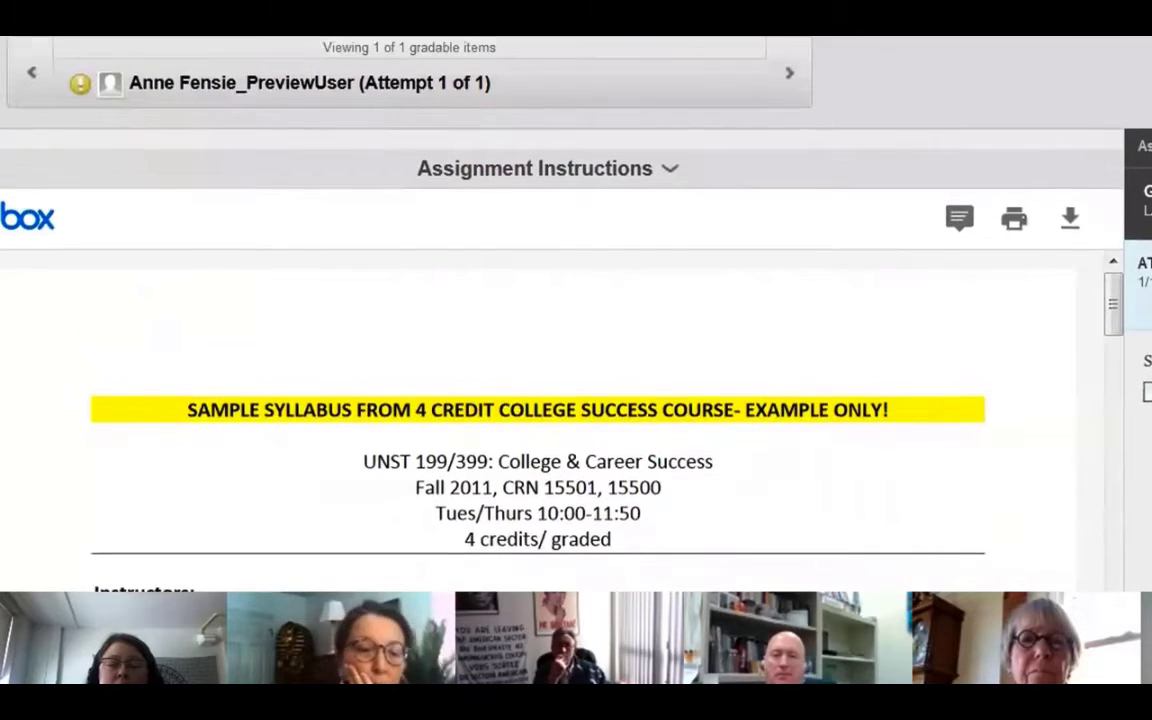